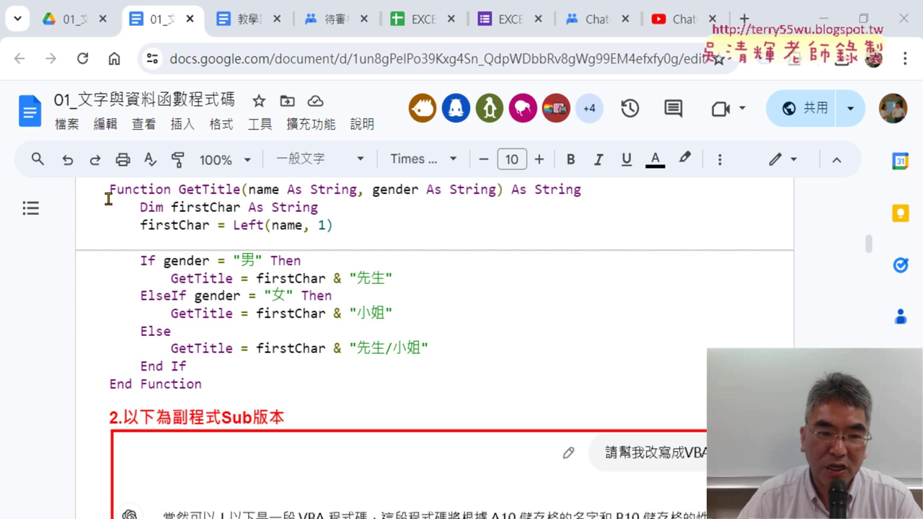
Review the GetTitle code and the VBA Function heading in the notes, scrolling to the Alt + F11 step
left_click_drag(108, 197, 223, 385)
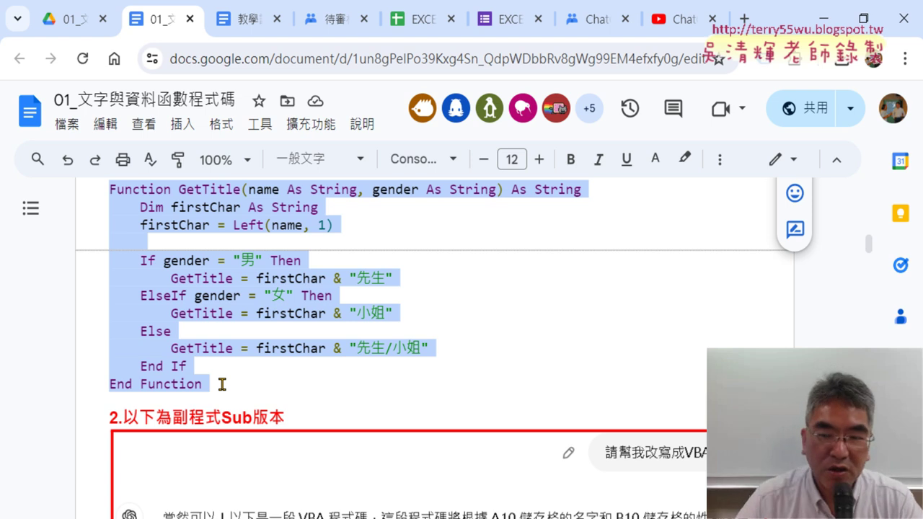
scroll(431, 339, "up", 7)
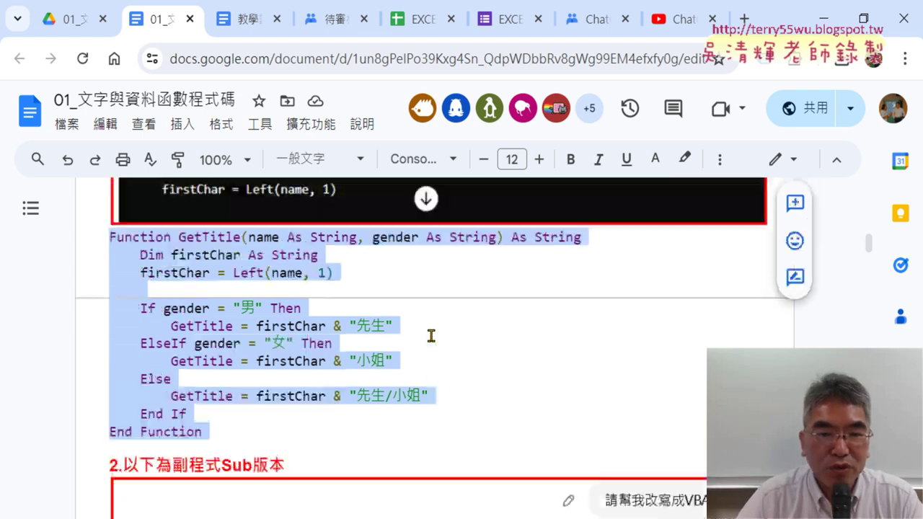
scroll(431, 334, "up", 1)
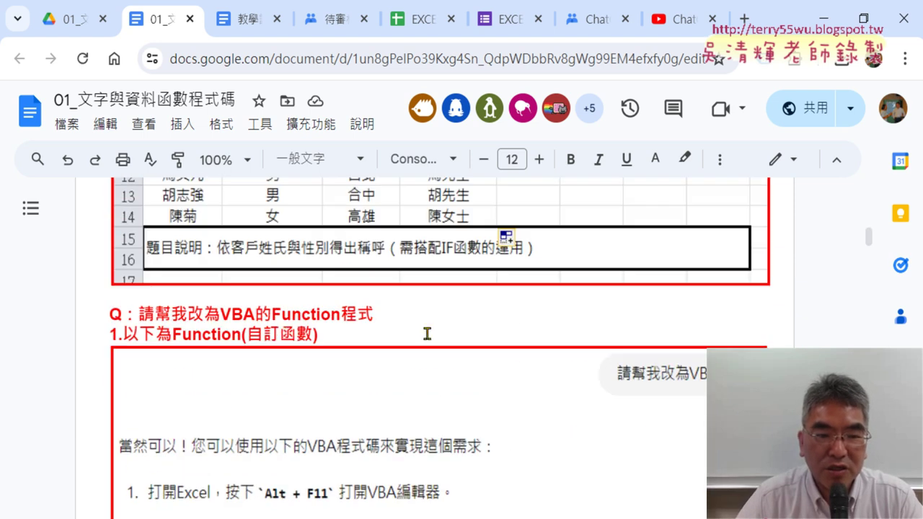
left_click_drag(139, 313, 380, 313)
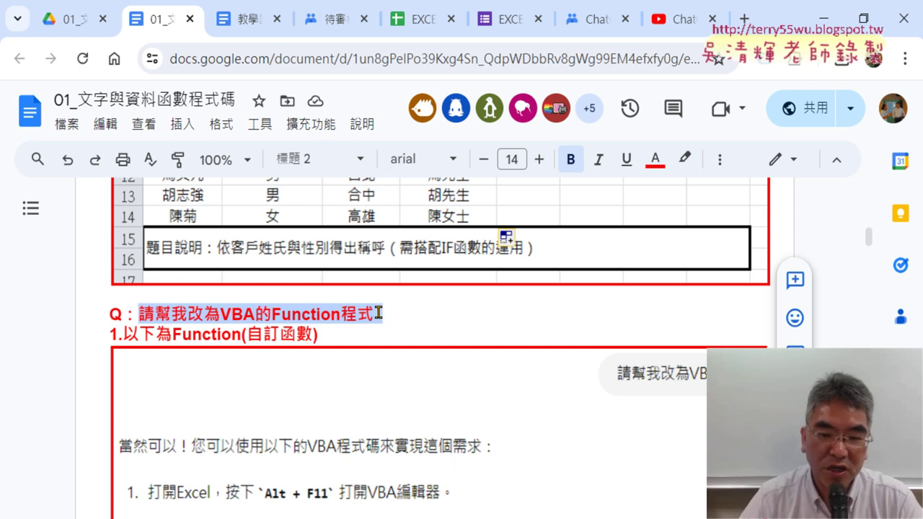
scroll(379, 312, "down", 4)
scroll(378, 311, "up", 1)
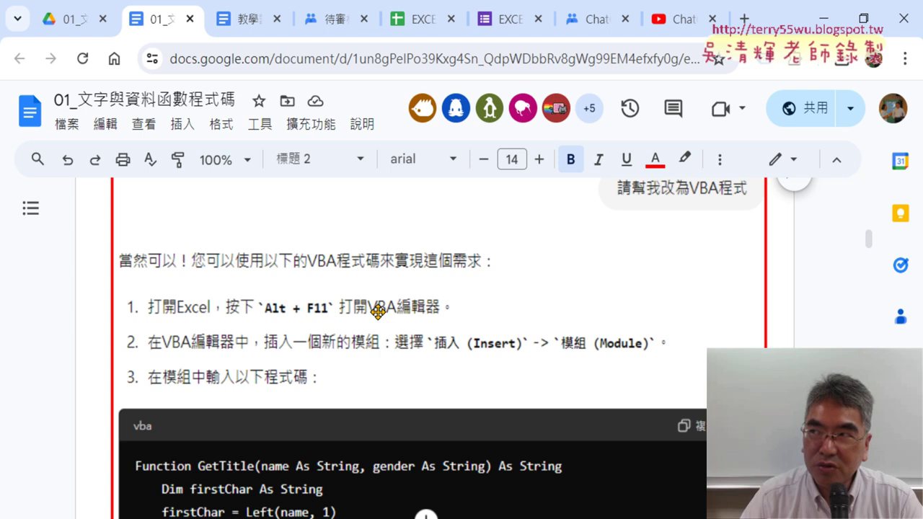
scroll(378, 312, "down", 3)
scroll(378, 311, "down", 1)
scroll(376, 311, "down", 1)
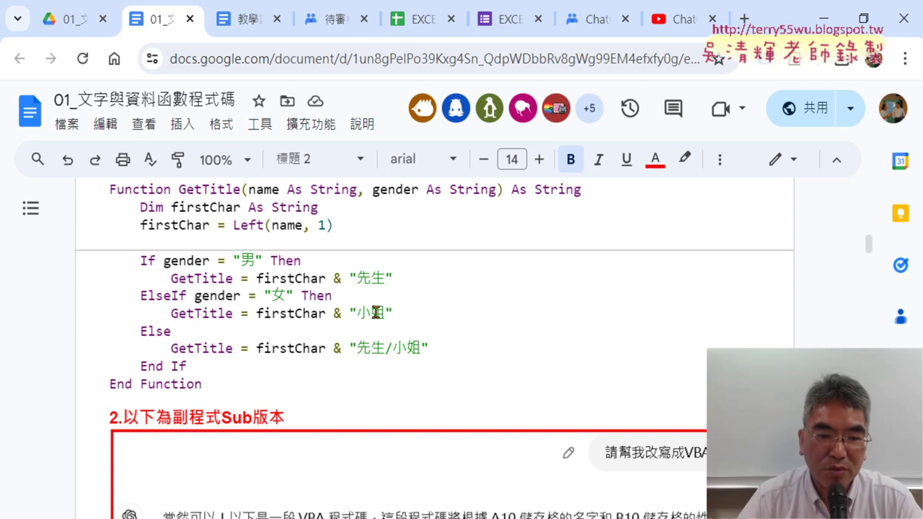
scroll(376, 313, "up", 3)
scroll(376, 313, "up", 1)
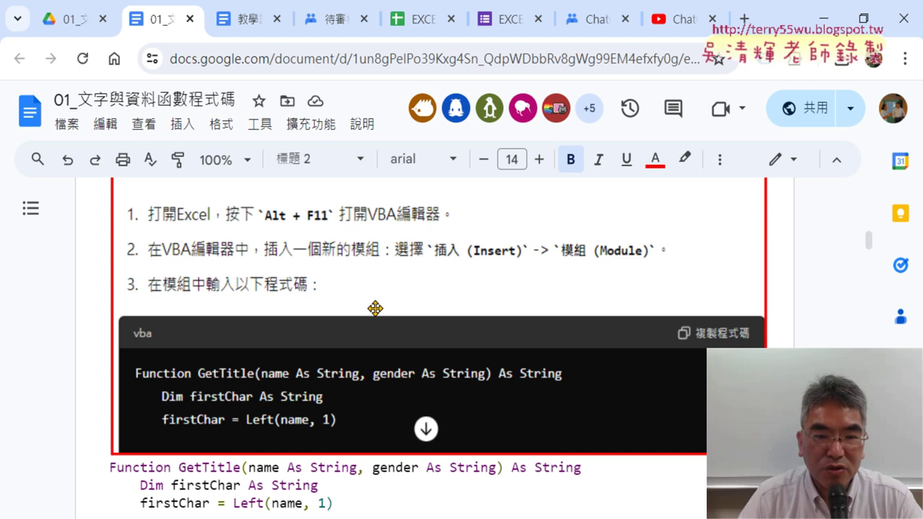
scroll(375, 308, "up", 1)
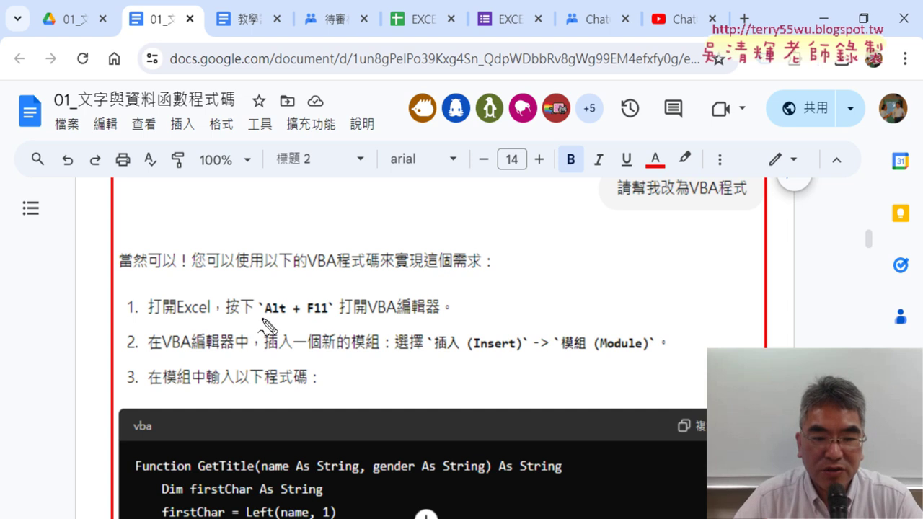
Underline the Alt + F11 VBA編輯器 shortcut in red, clear the ink, and switch to Excel
left_click_drag(264, 315, 330, 315)
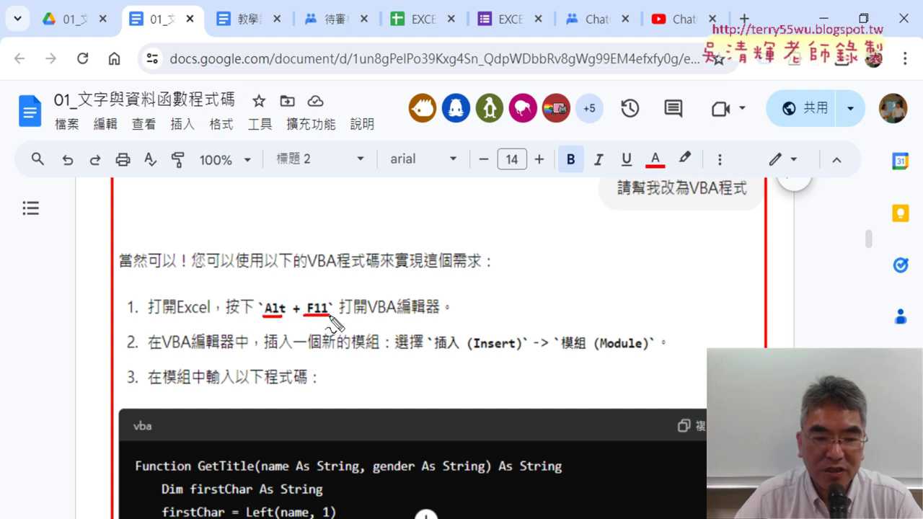
mouse_move(254, 325)
left_mouse_down()
mouse_move(329, 325)
mouse_move(282, 289)
mouse_move(252, 323)
left_mouse_up()
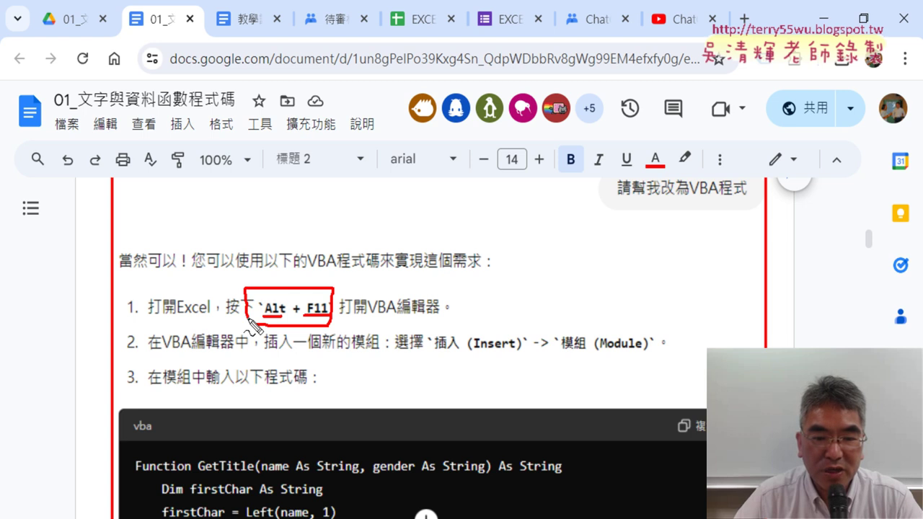
left_click_drag(370, 316, 437, 315)
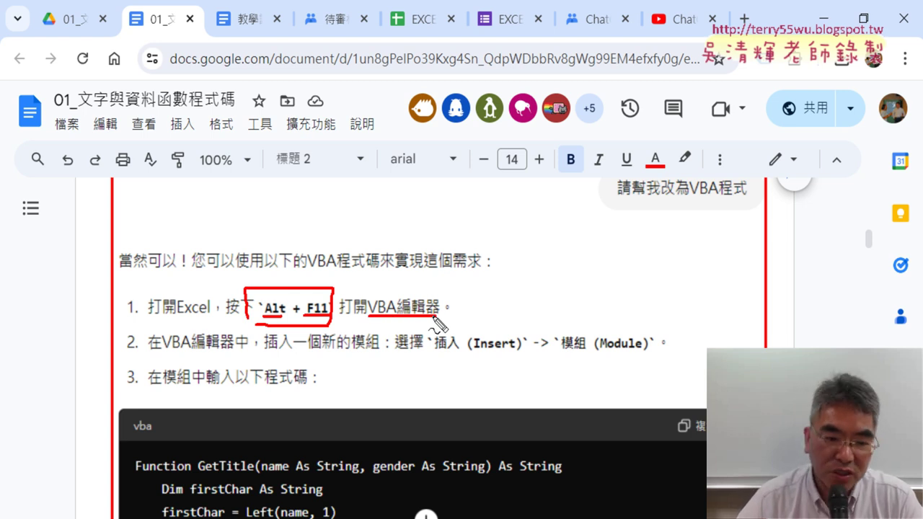
key("Escape")
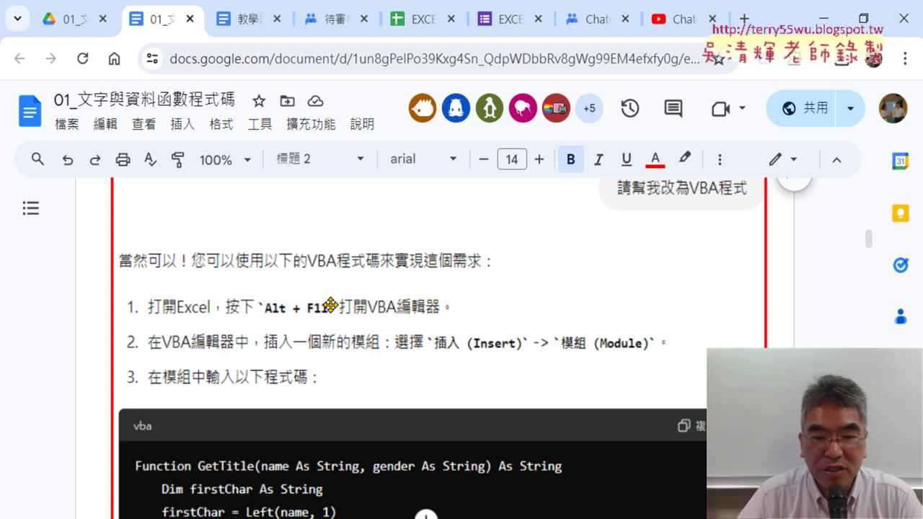
key("alt+Tab")
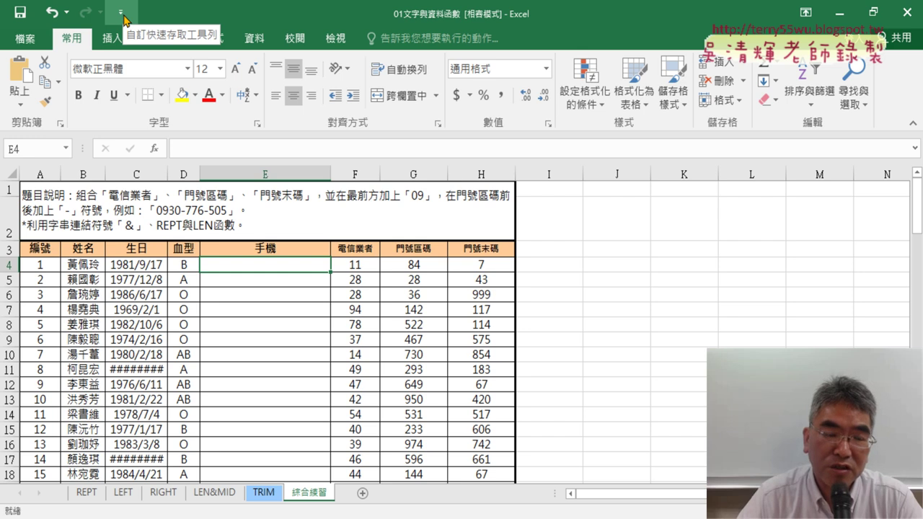
Show the Quick Access Toolbar menu and mark the route to More Commands in red
left_click(121, 13)
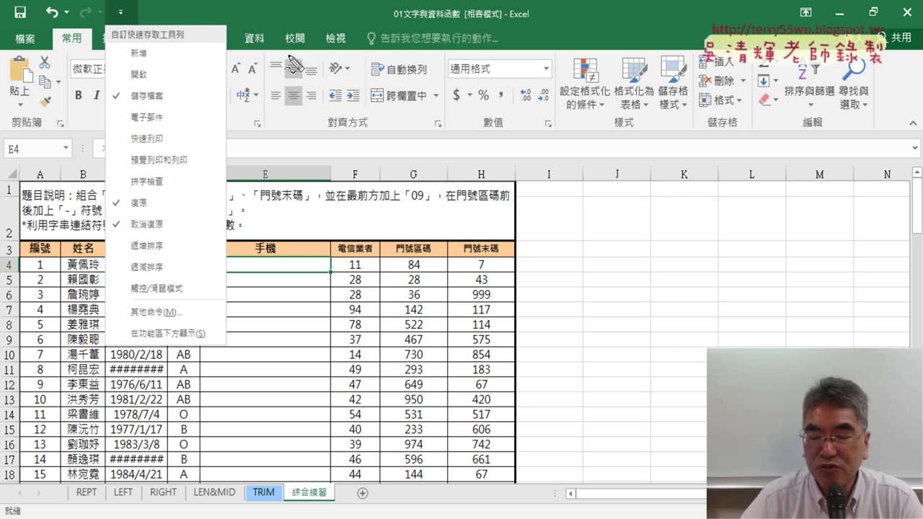
left_click_drag(137, 23, 110, 25)
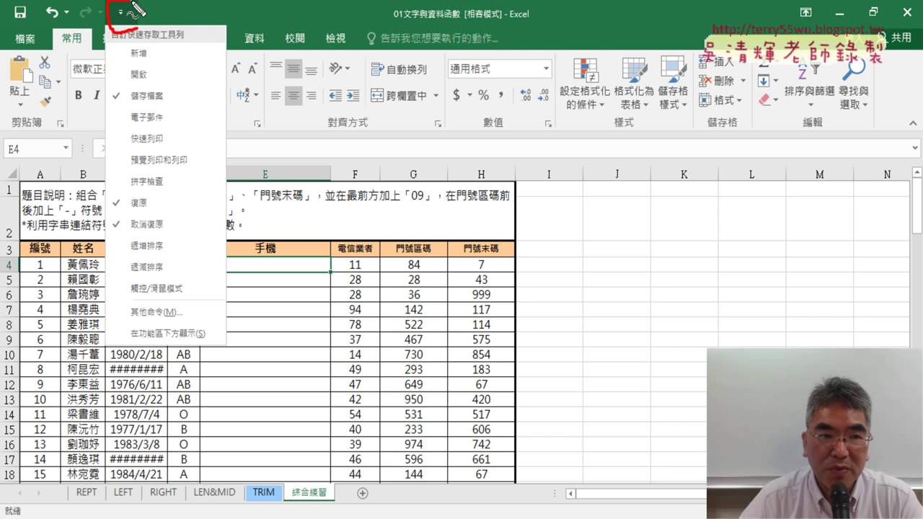
left_click_drag(177, 317, 131, 331)
left_click_drag(177, 297, 123, 297)
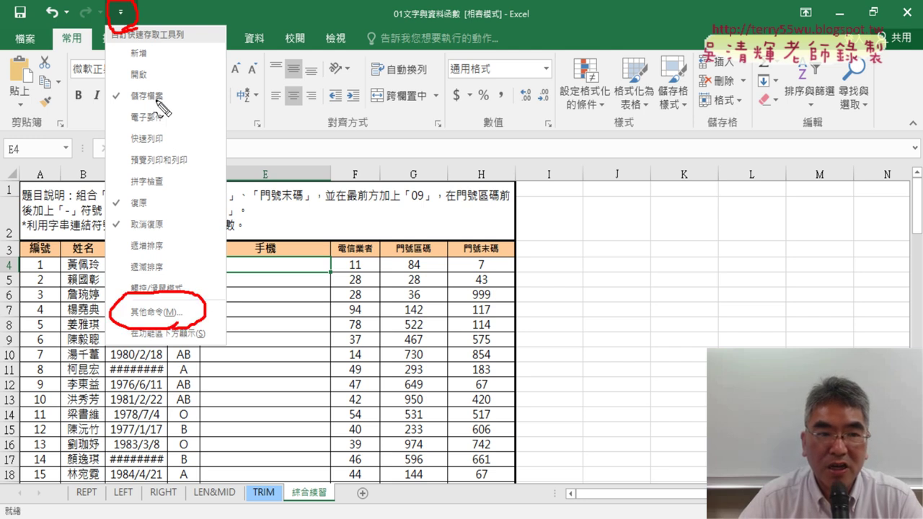
mouse_move(114, 38)
left_mouse_down()
mouse_move(59, 144)
mouse_move(112, 289)
left_mouse_up()
left_click_drag(105, 252, 82, 305)
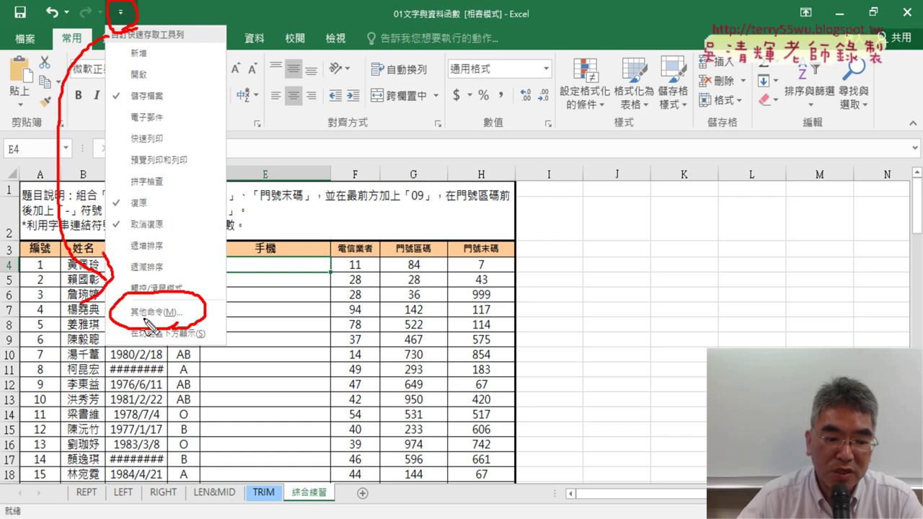
key("Escape")
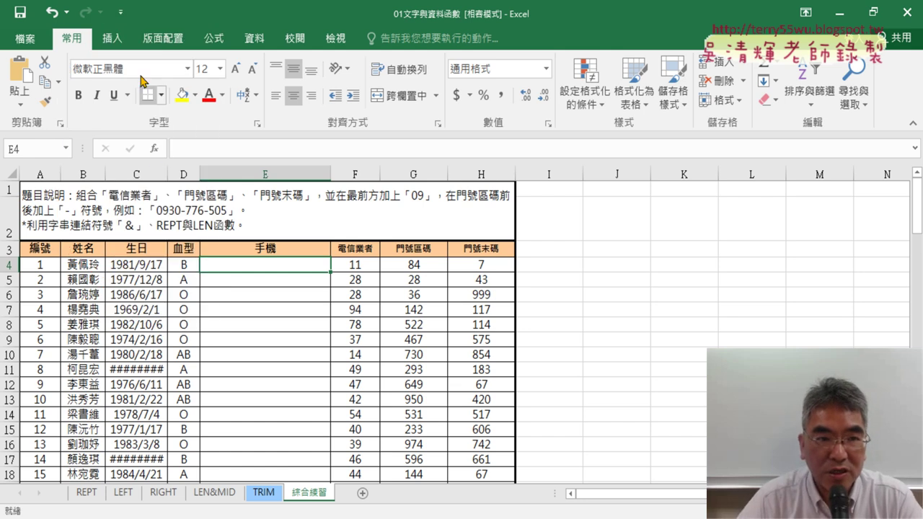
Enable the 開發人員 (Developer) tab under Customize Ribbon in Excel Options
left_click(120, 13)
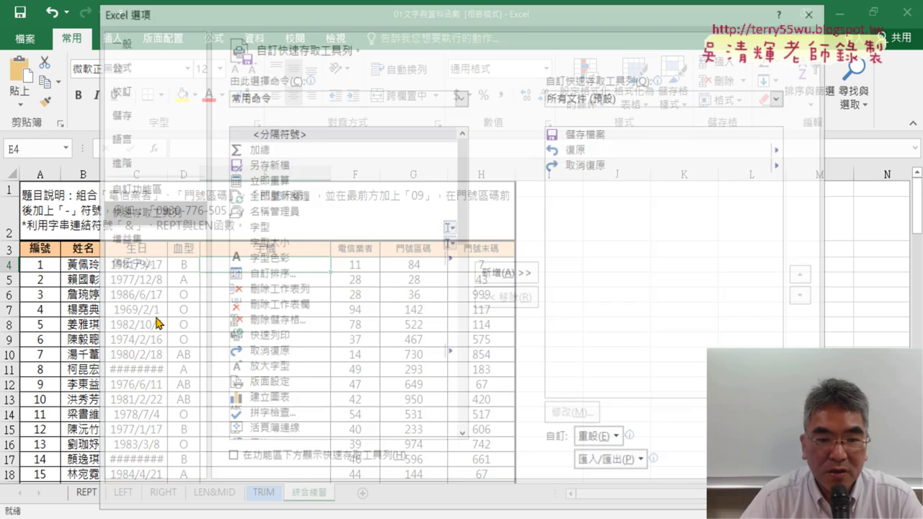
left_click(148, 312)
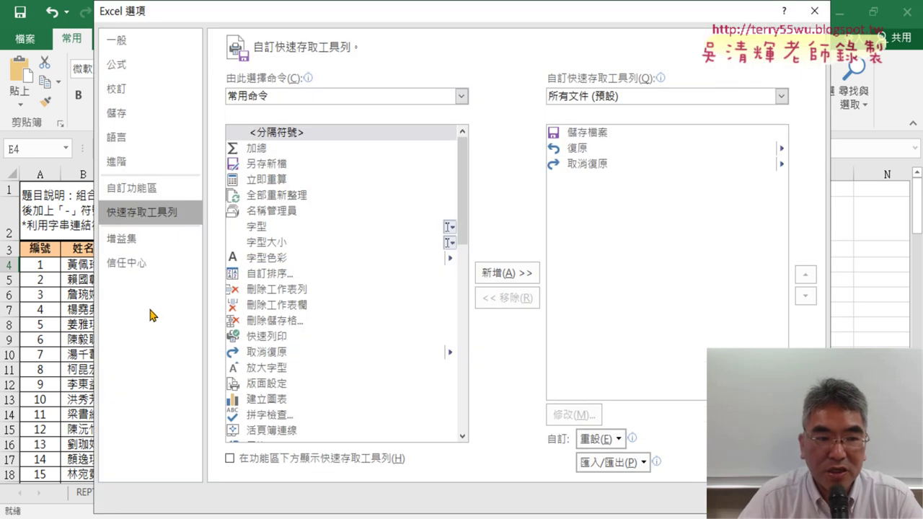
left_click(148, 190)
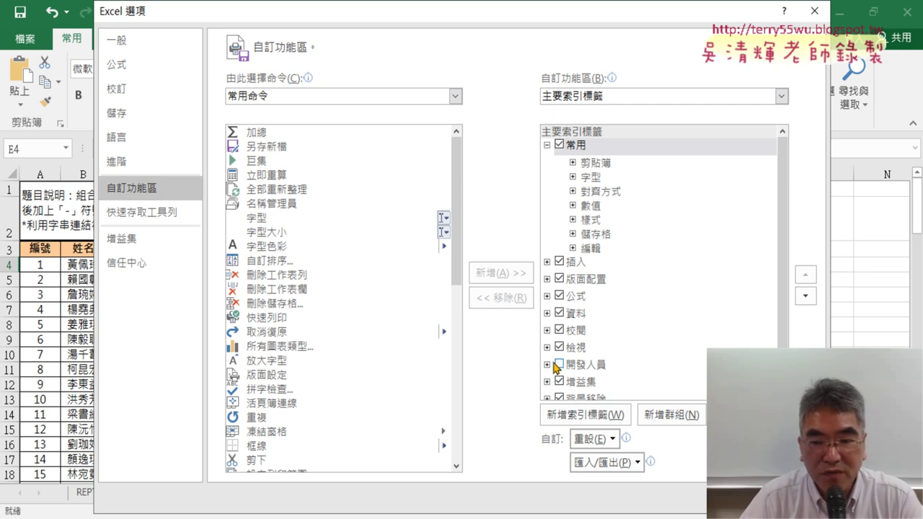
left_click(559, 365)
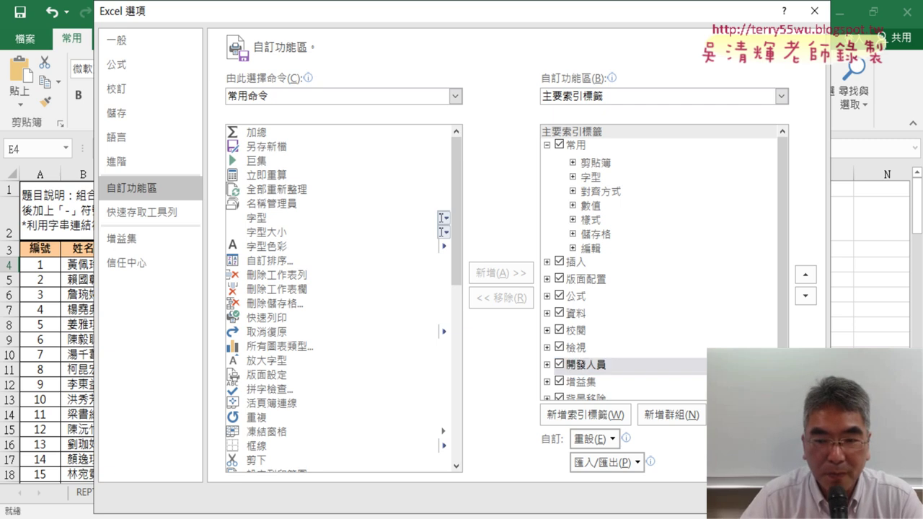
key("Return")
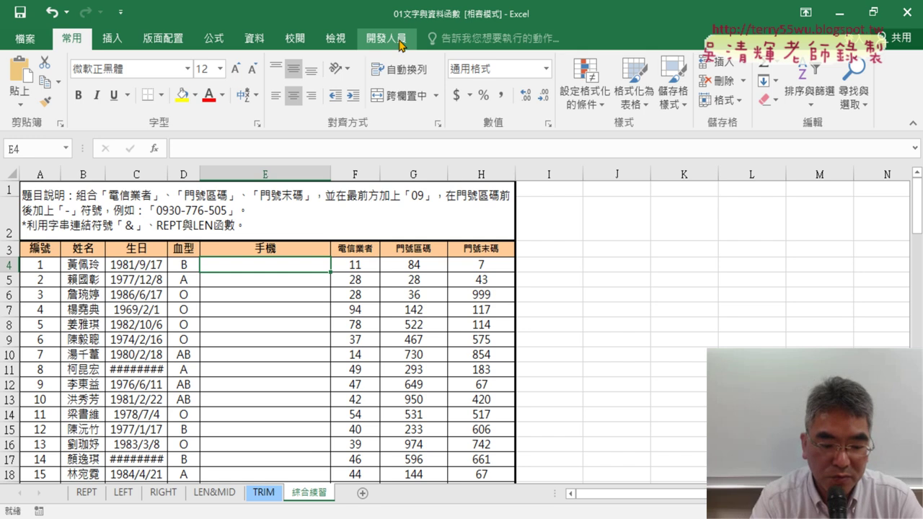
left_click_drag(406, 47, 418, 27)
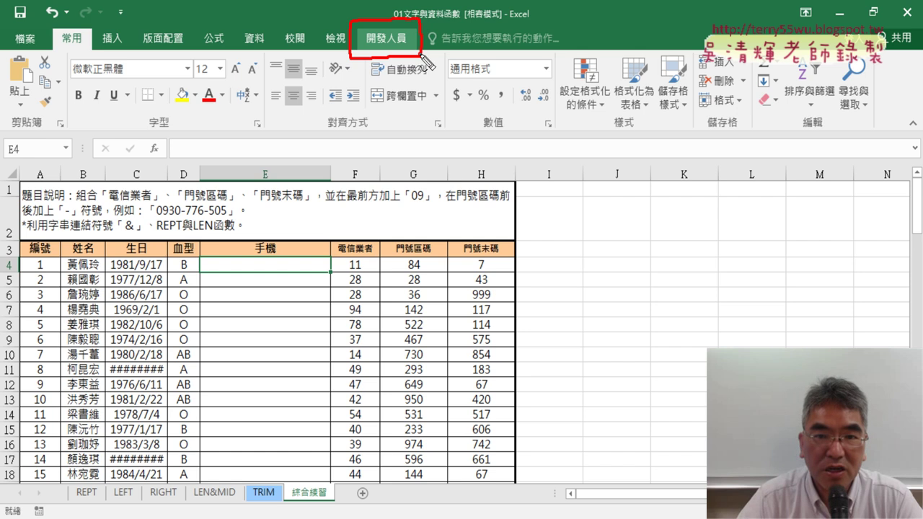
mouse_move(527, 151)
left_mouse_down()
mouse_move(422, 58)
mouse_move(431, 76)
mouse_move(461, 64)
left_mouse_up()
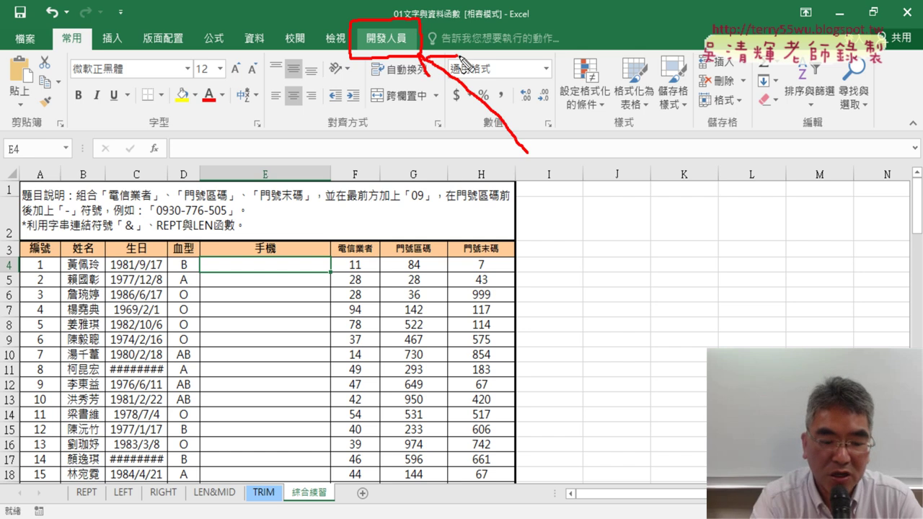
key("Escape")
left_click(387, 39)
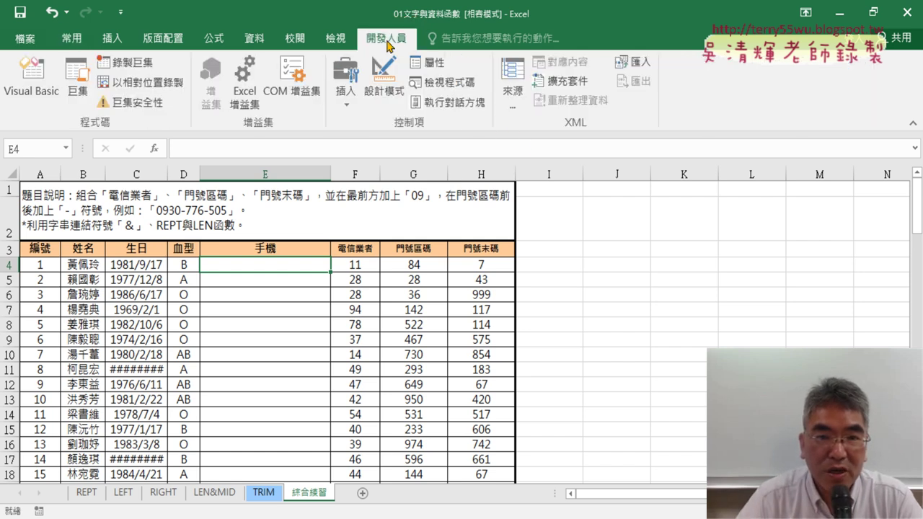
left_click(32, 94)
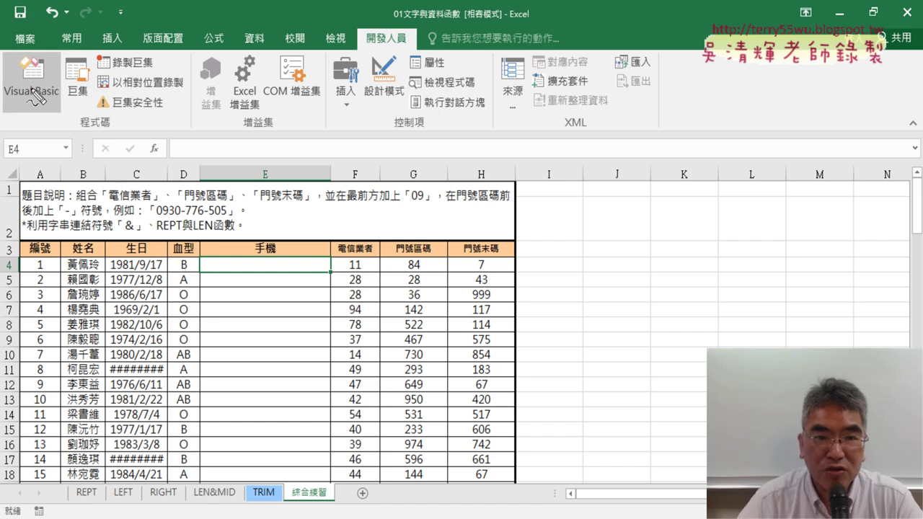
mouse_move(418, 53)
left_mouse_down()
mouse_move(433, 21)
mouse_move(425, 52)
left_mouse_up()
mouse_move(59, 123)
left_mouse_down()
mouse_move(5, 56)
mouse_move(72, 80)
mouse_move(44, 122)
left_mouse_up()
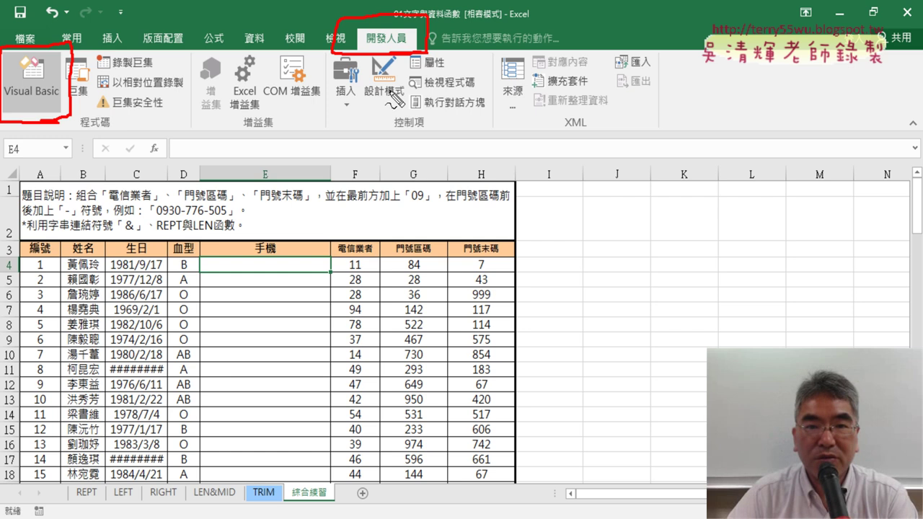
left_click_drag(395, 98, 98, 119)
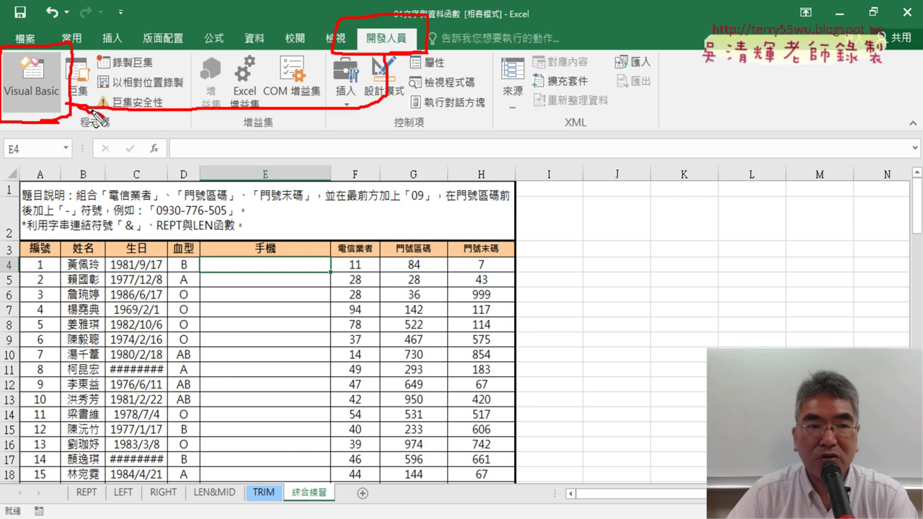
key("Escape")
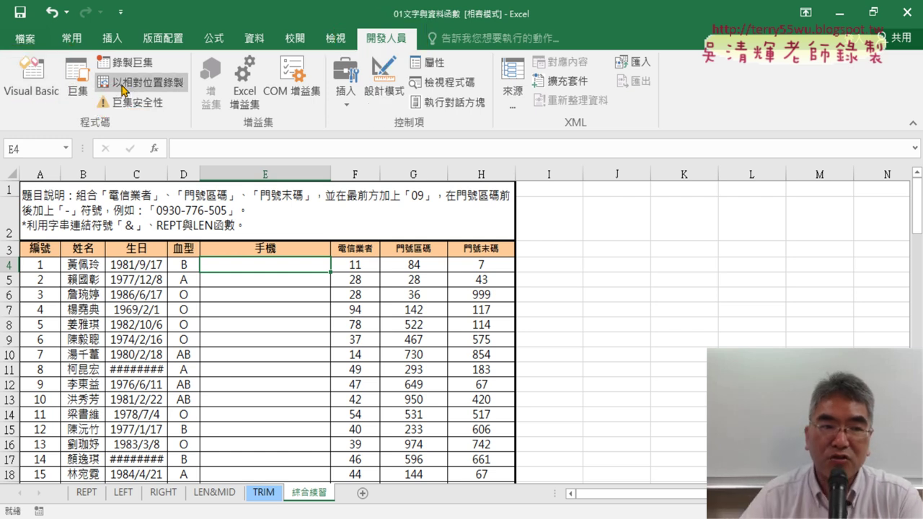
Open the Visual Basic editor, reposition and close it, then reopen it with Alt+F11
left_click(43, 90)
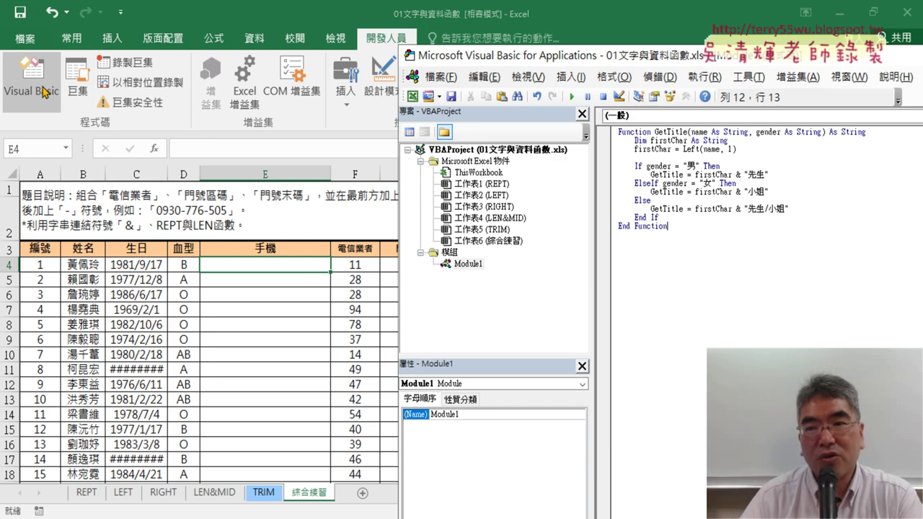
left_click_drag(621, 57, 271, 68)
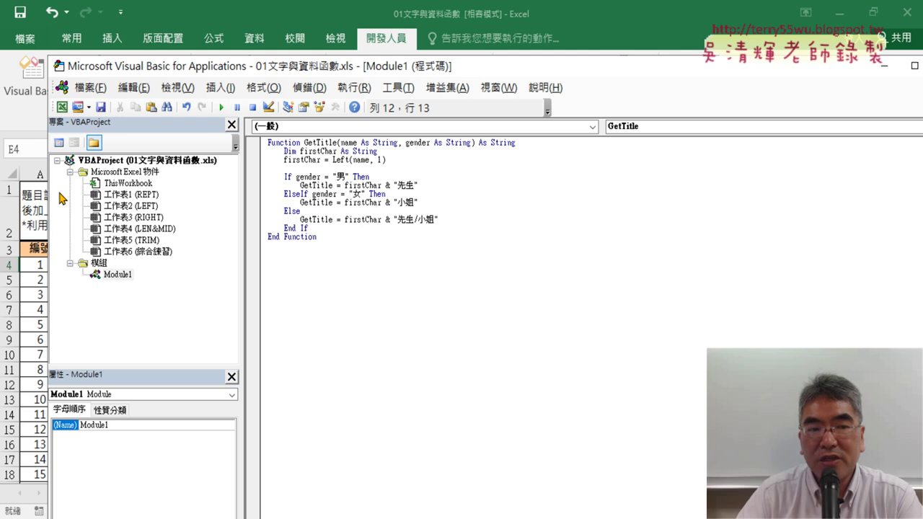
left_click_drag(60, 194, 209, 194)
left_click_drag(703, 72, 577, 75)
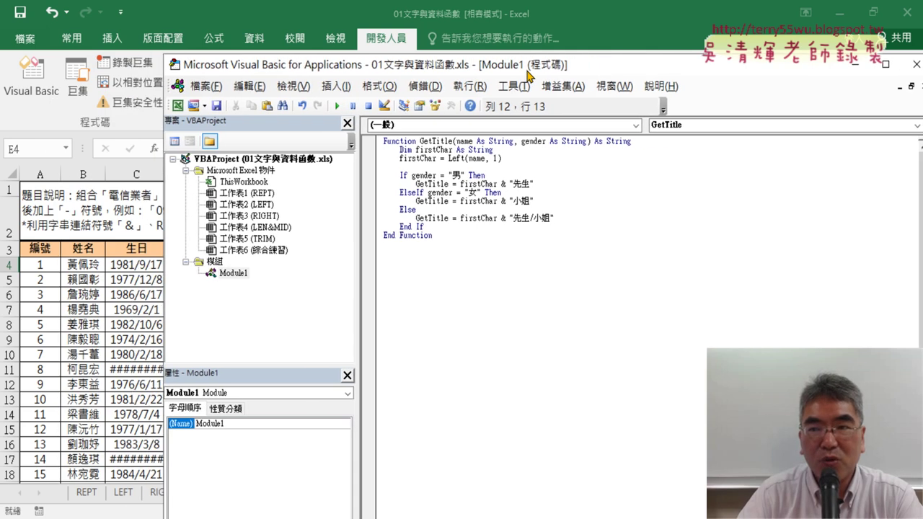
left_click(831, 64)
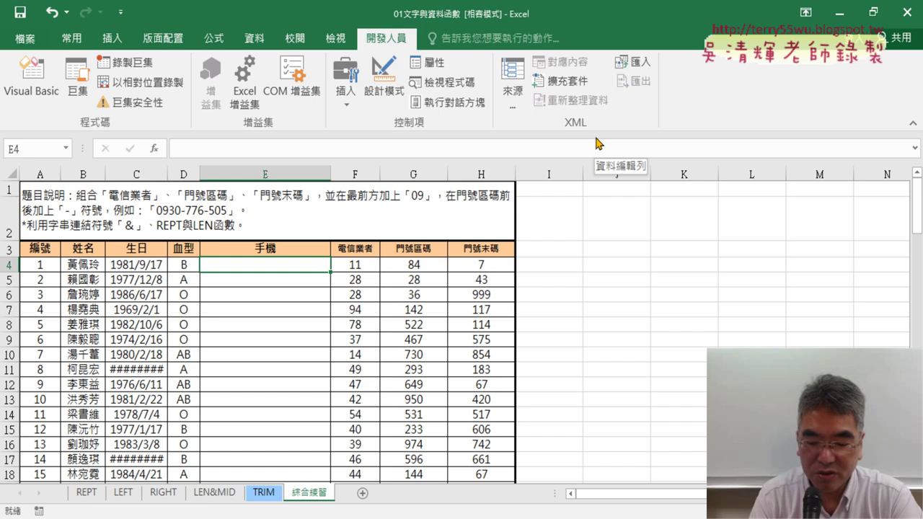
key("alt+F11")
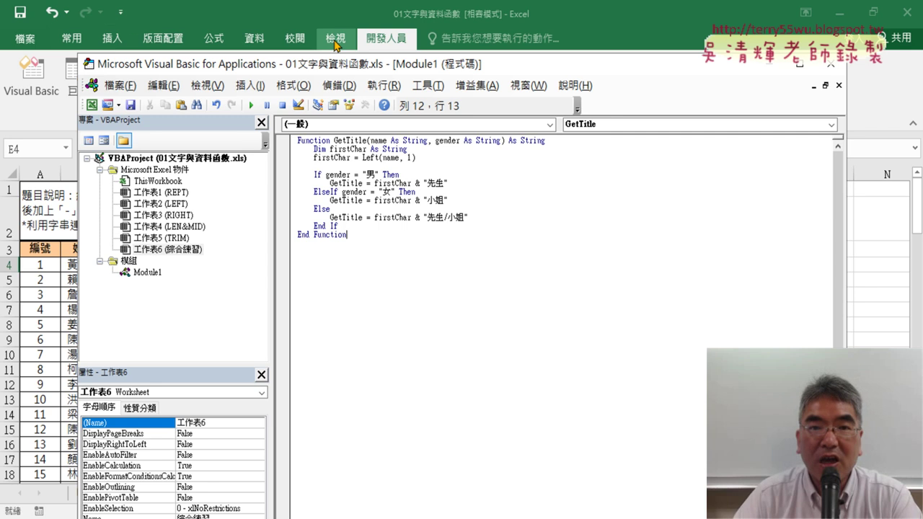
Open Excel Options at the 自訂功能區 page via Quick Access Toolbar More Commands
left_click(120, 12)
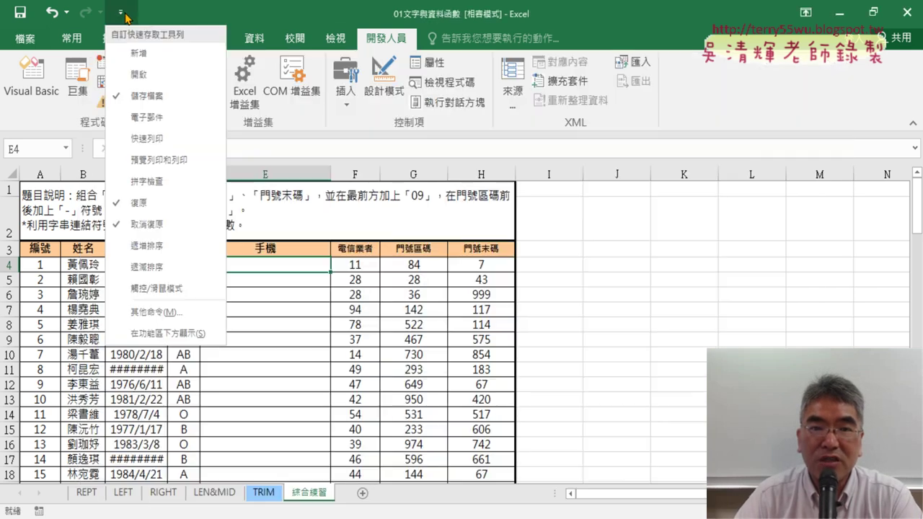
left_click(189, 315)
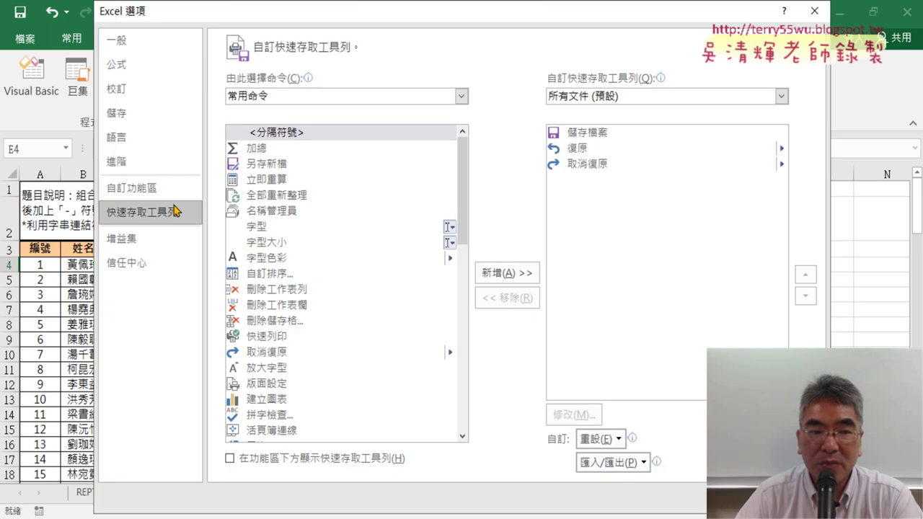
left_click(175, 188)
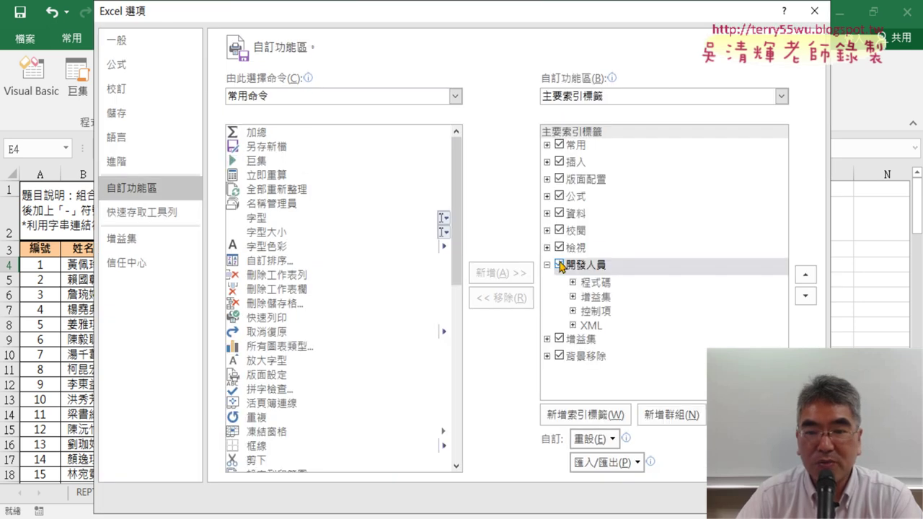
Close Excel Options and open the Visual Basic editor over the worksheet
left_click(728, 496)
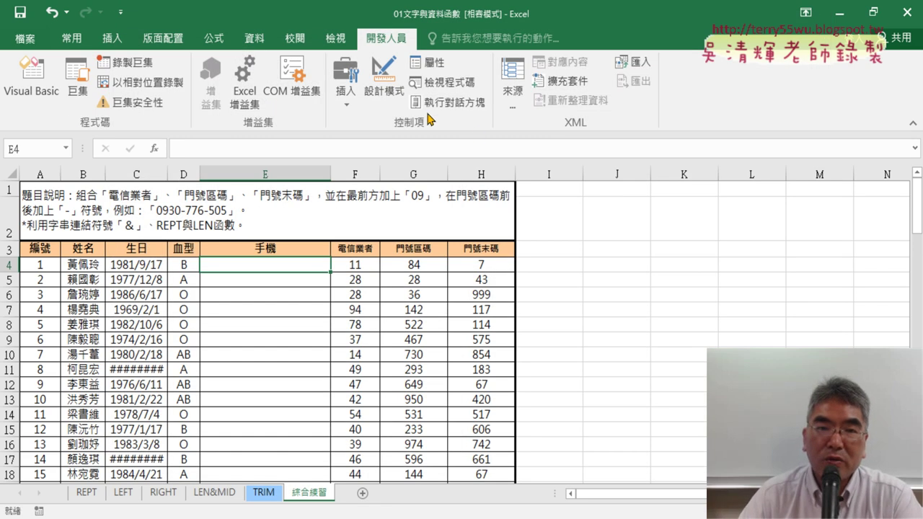
left_click(33, 79)
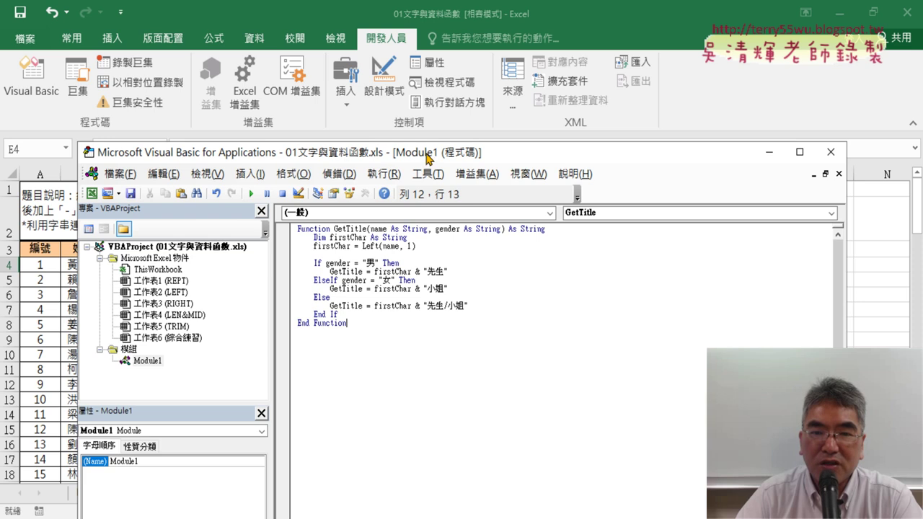
left_click_drag(426, 152, 427, 37)
left_click(849, 215)
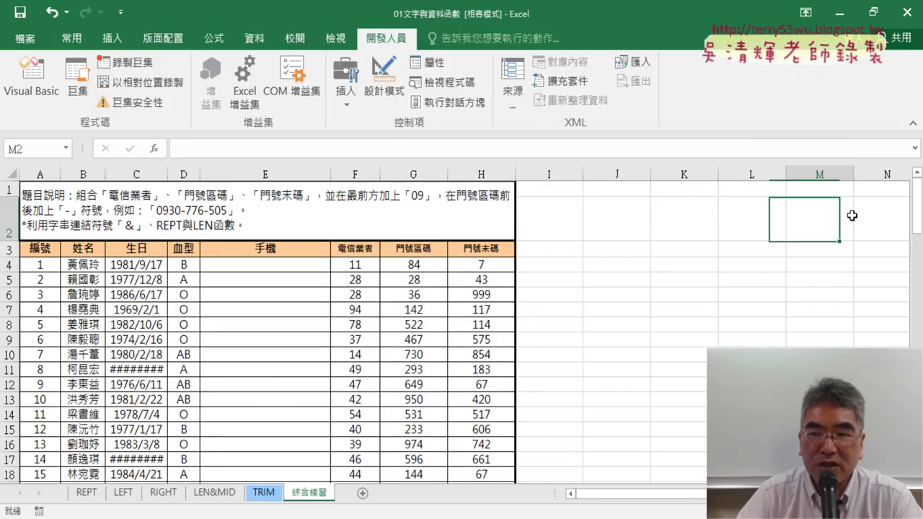
left_click(45, 86)
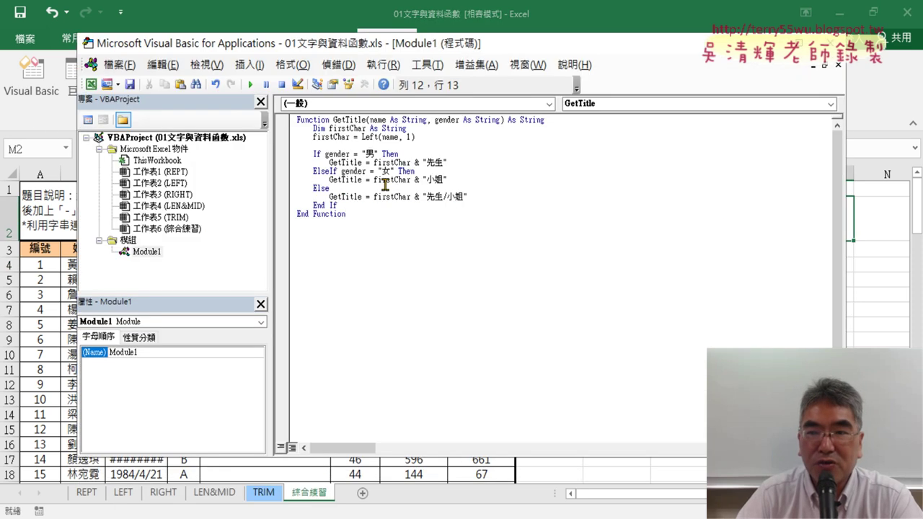
Resize the VBA window beside the sheet and select Module1's GetTitle function code
left_click_drag(847, 218, 678, 218)
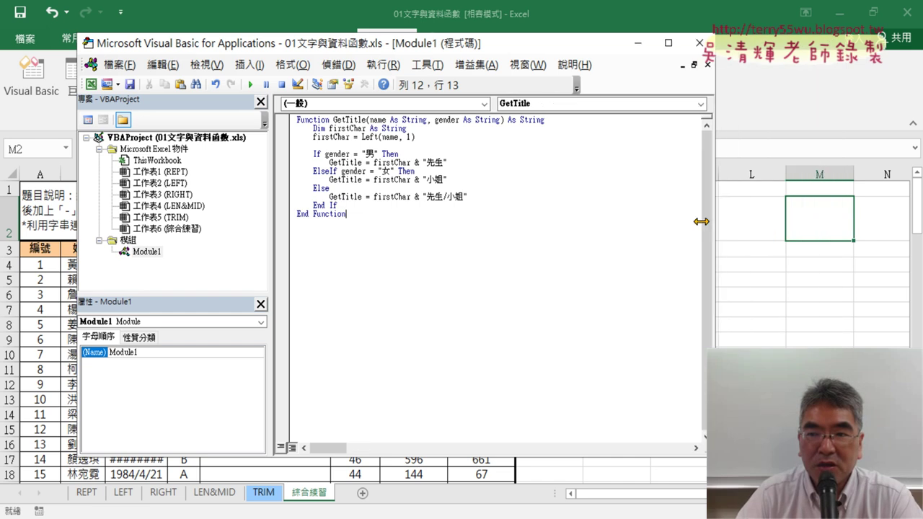
left_click_drag(74, 218, 137, 222)
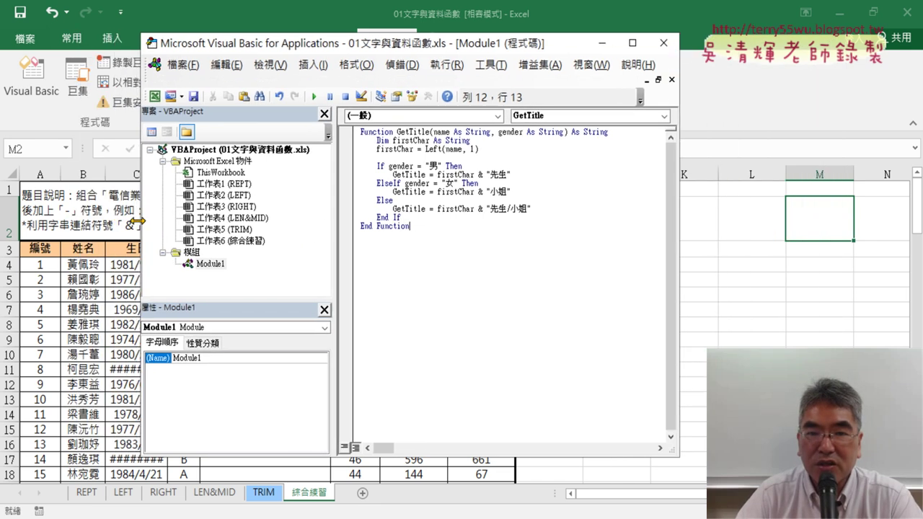
left_click_drag(339, 234, 285, 232)
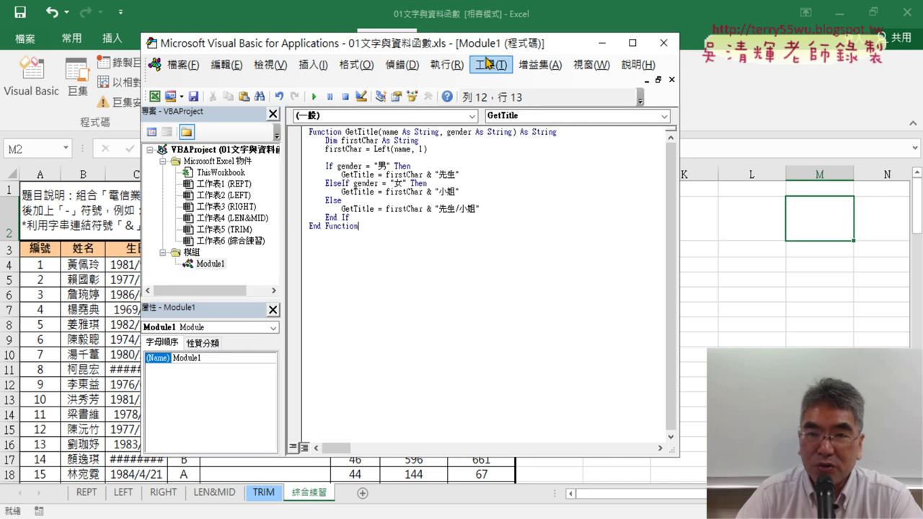
left_click_drag(491, 44, 729, 44)
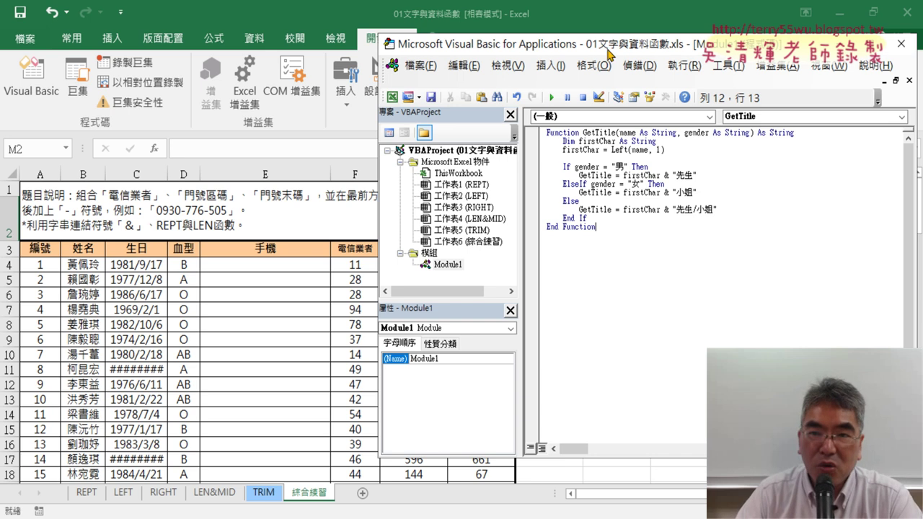
left_click_drag(610, 49, 536, 46)
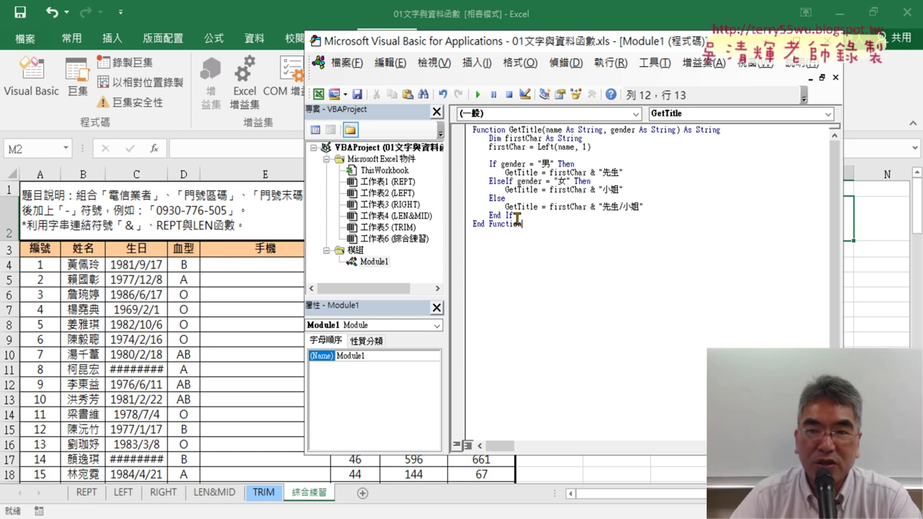
left_click_drag(567, 47, 577, 52)
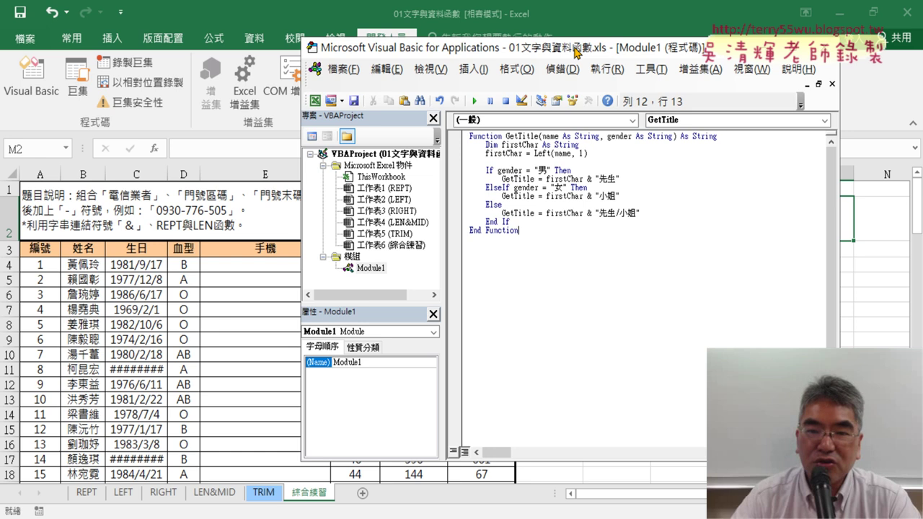
left_click_drag(551, 261, 450, 133)
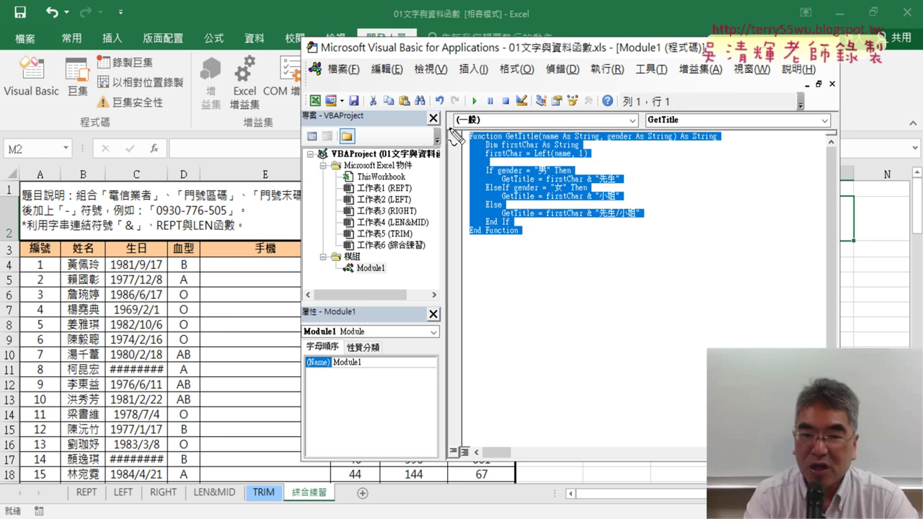
mouse_move(450, 133)
left_mouse_down()
mouse_move(415, 269)
mouse_move(396, 284)
left_mouse_up()
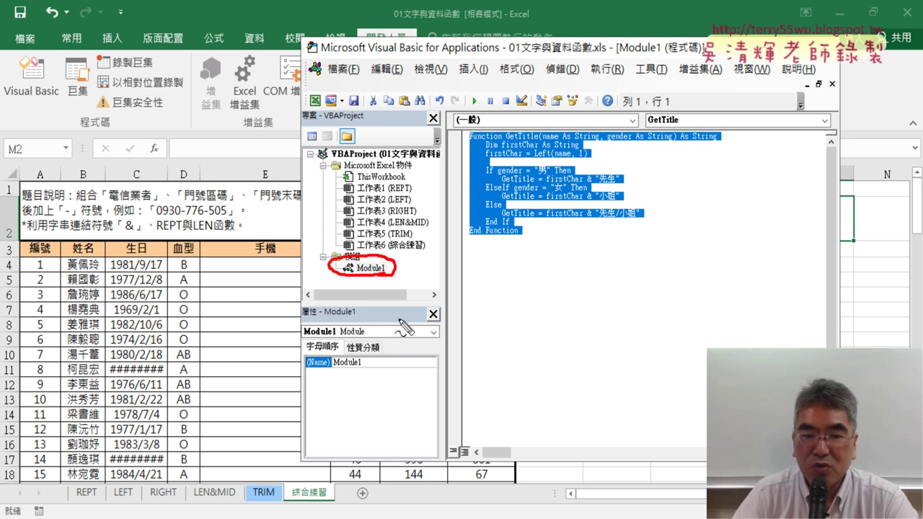
left_click_drag(418, 366, 372, 286)
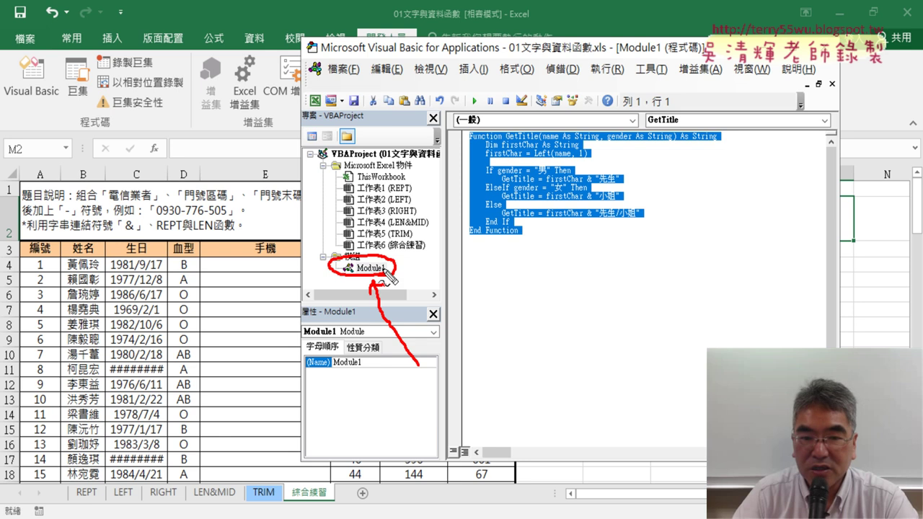
left_click_drag(396, 265, 441, 272)
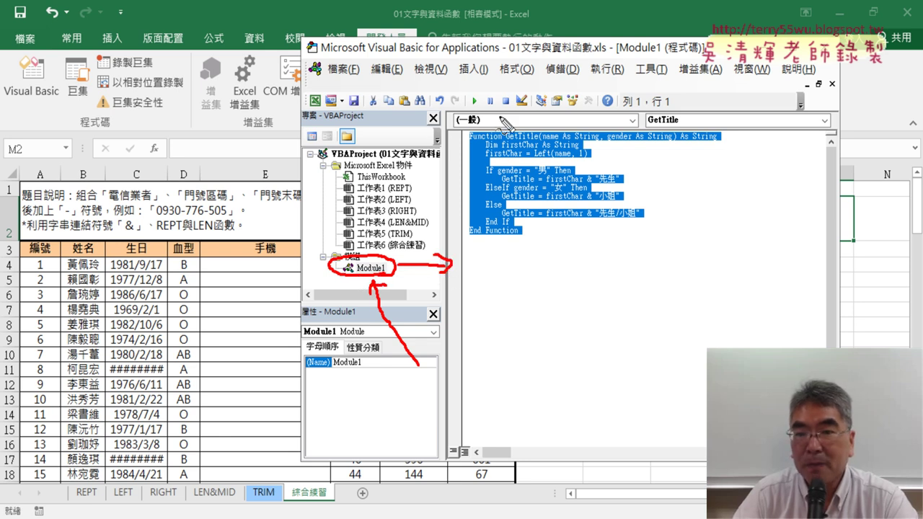
left_click_drag(440, 117, 437, 267)
mouse_move(440, 115)
left_mouse_down()
mouse_move(740, 116)
mouse_move(743, 241)
left_mouse_up()
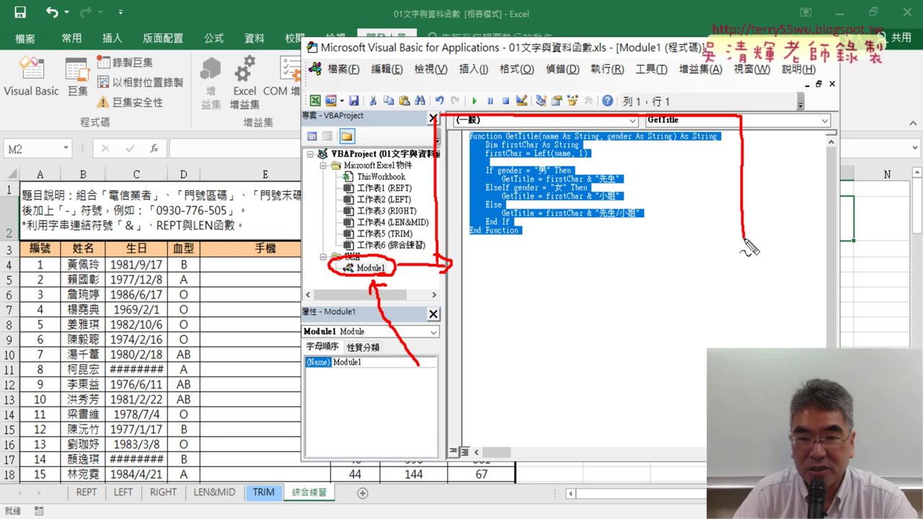
left_click_drag(451, 266, 745, 263)
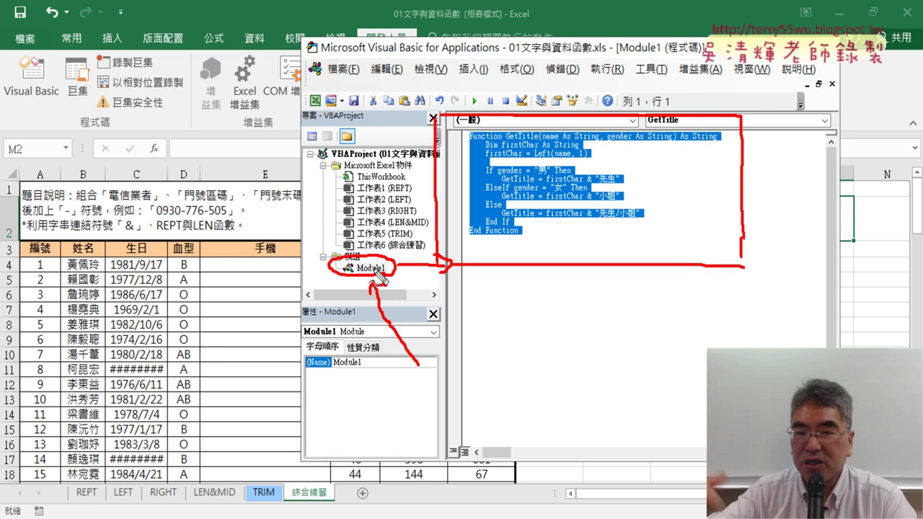
key("Escape")
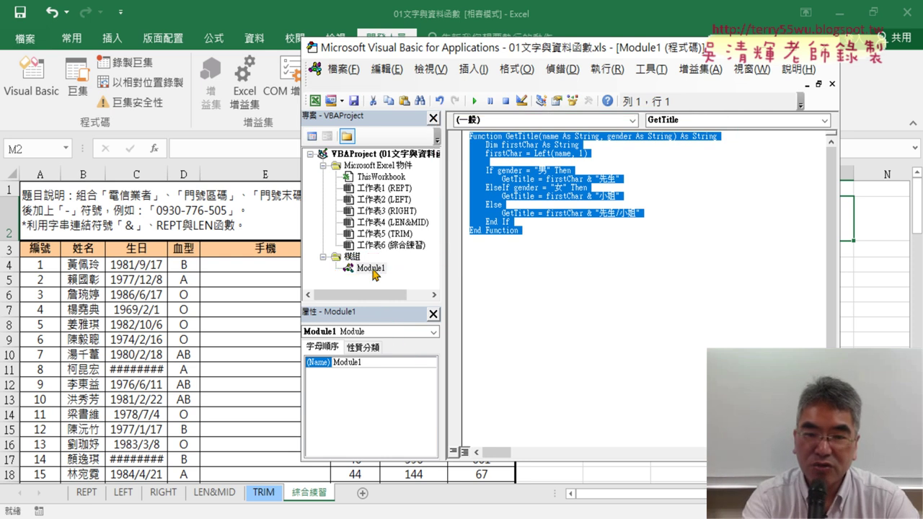
Remove Module1, answering 否 to exporting it first
right_click(374, 274)
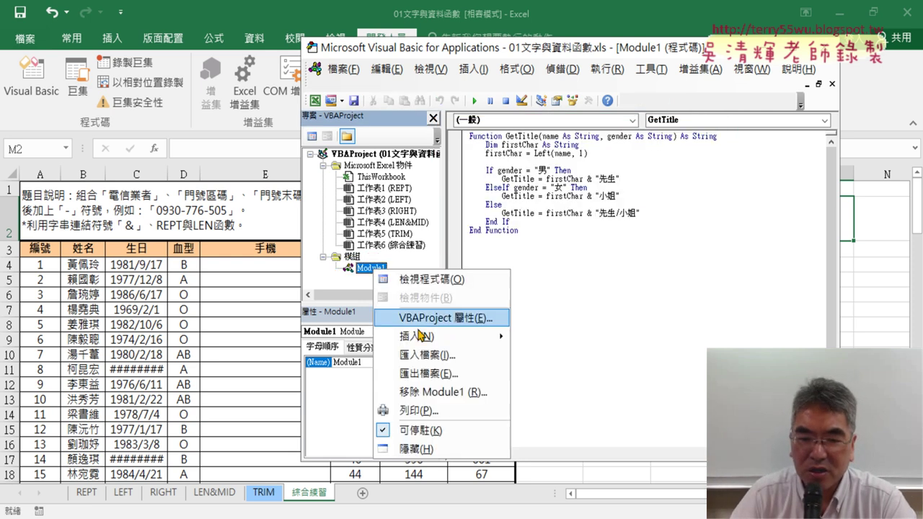
left_click(440, 387)
left_click(434, 322)
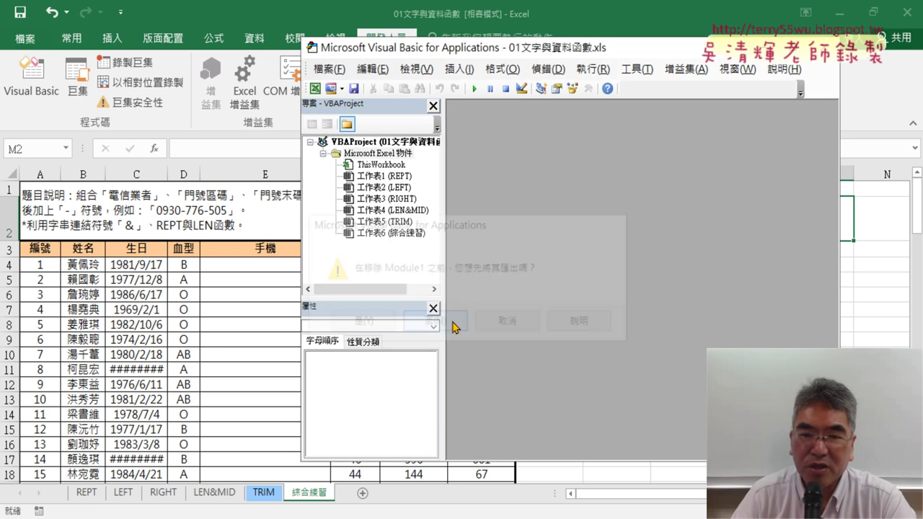
Add a new empty module through the project tree's 插入 > 模組 context menu
right_click(387, 245)
mouse_move(430, 310)
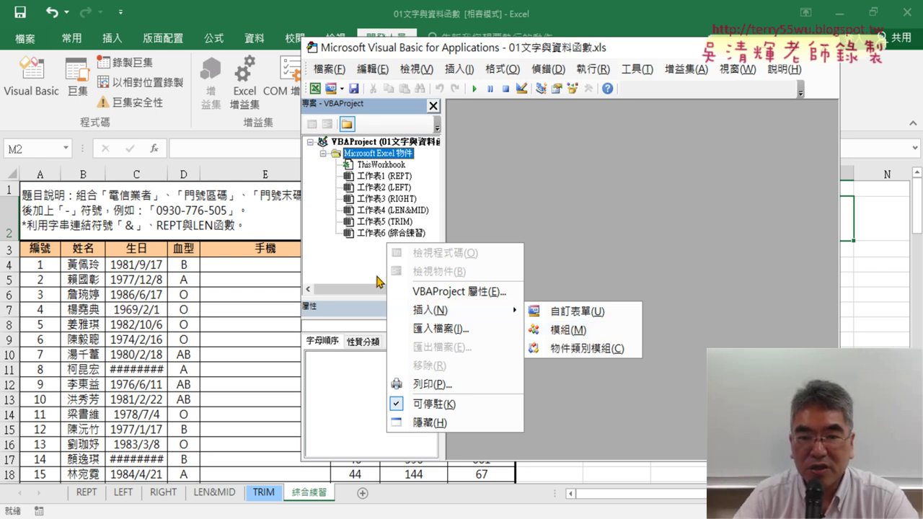
left_click(360, 167)
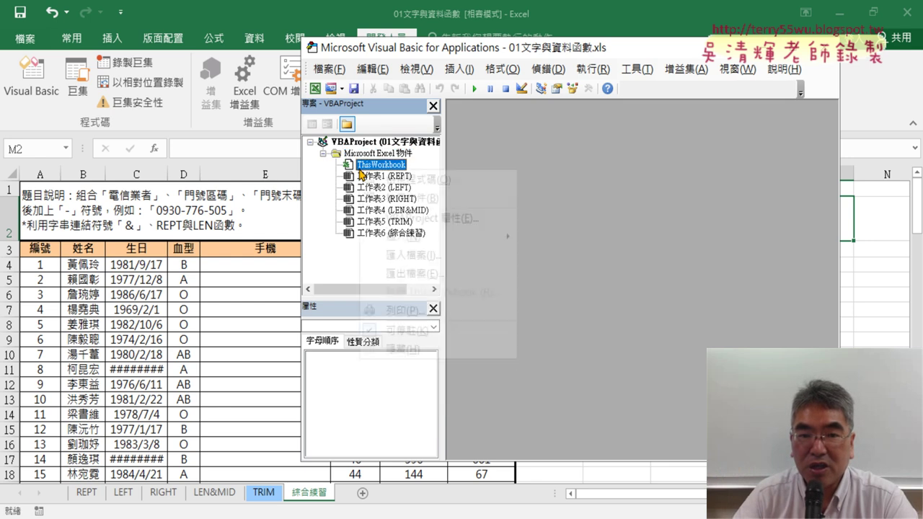
right_click(361, 168)
left_click(336, 254)
right_click(336, 253)
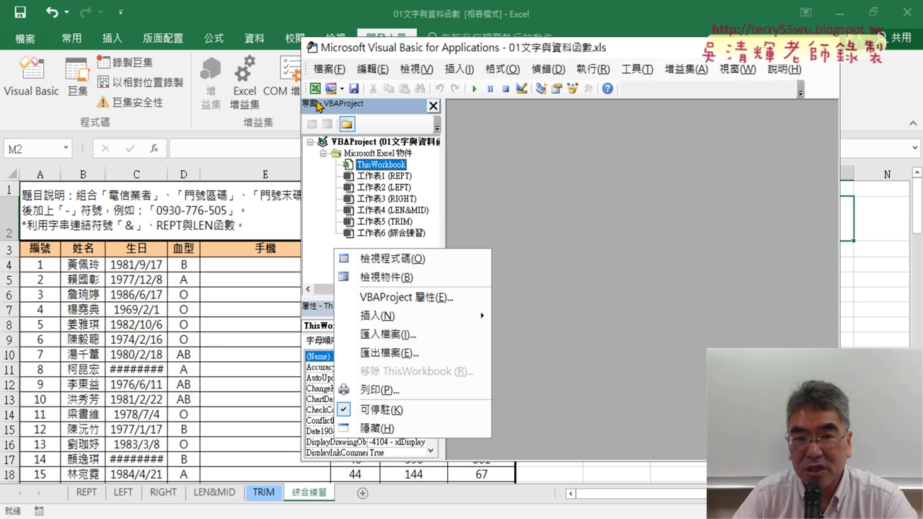
left_click_drag(423, 105, 432, 119)
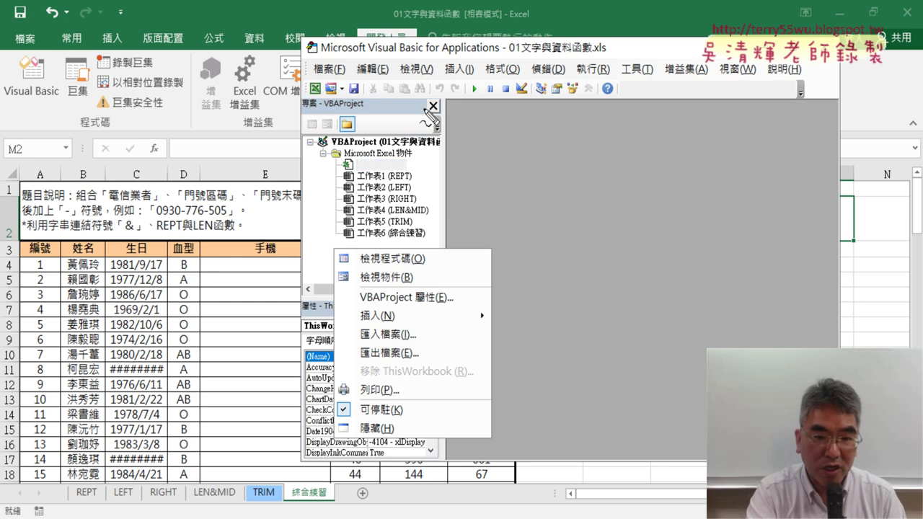
left_click_drag(290, 96, 294, 299)
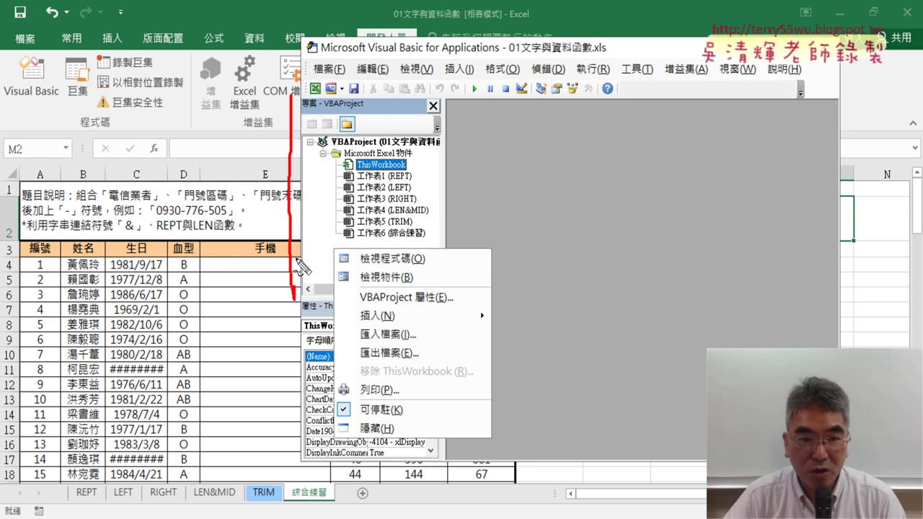
left_click_drag(292, 94, 296, 302)
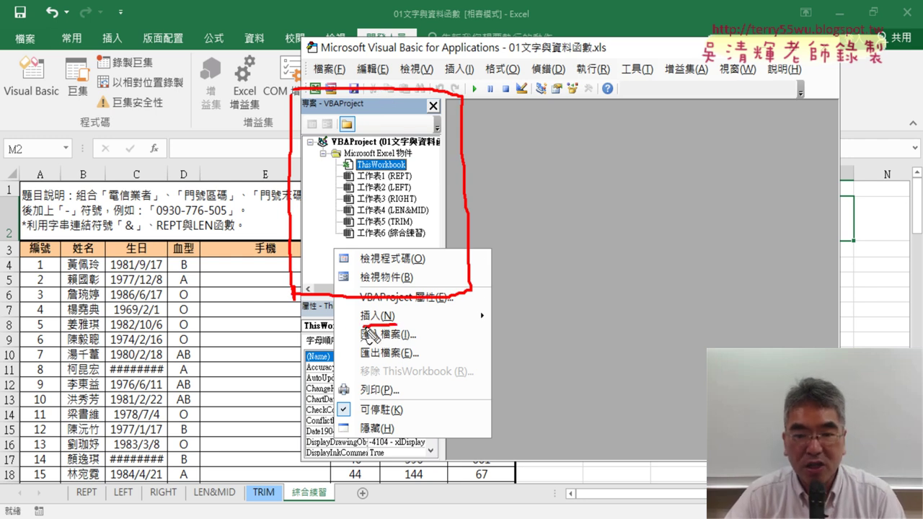
left_click_drag(397, 324, 395, 308)
key("Escape")
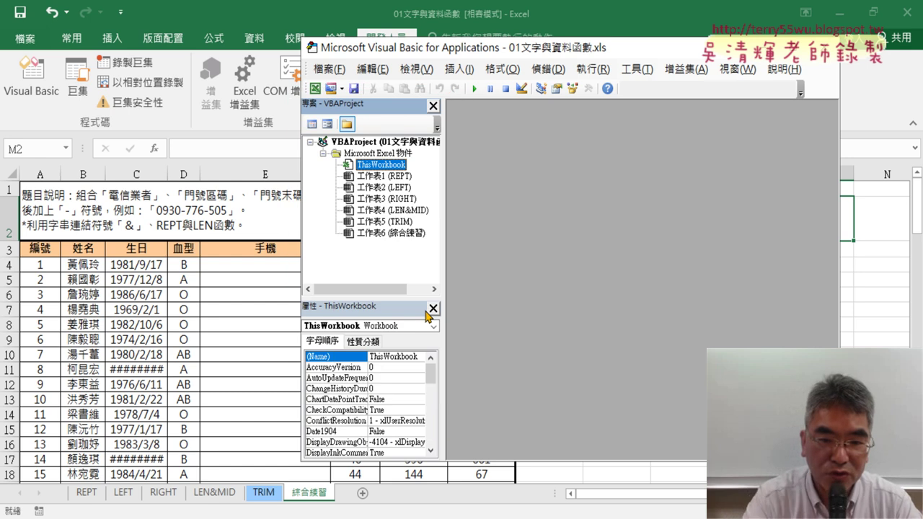
right_click(382, 247)
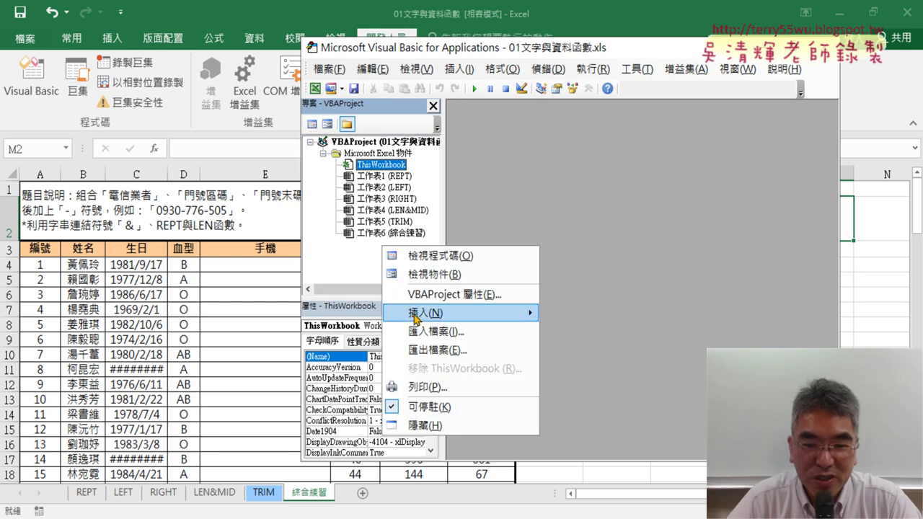
left_click(601, 336)
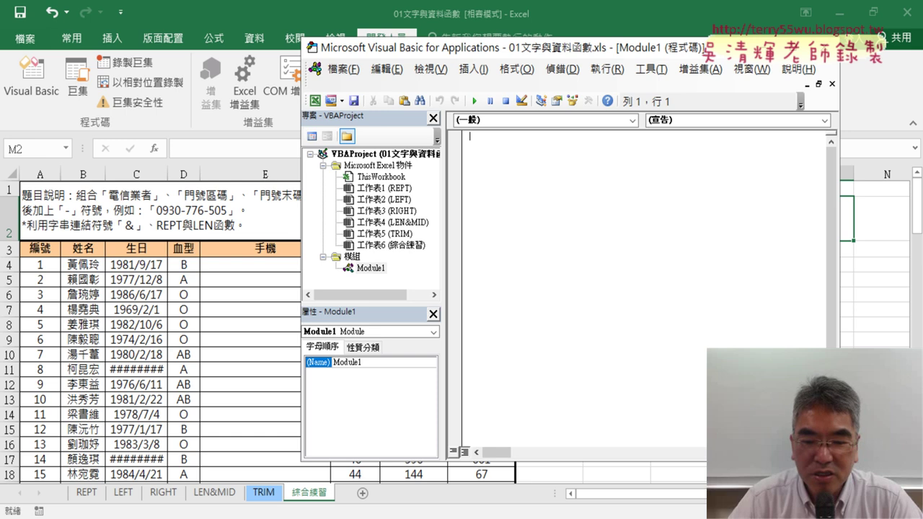
Copy the GetTitle function, Function GetTitle through End Function, from the notes and return to the VBA editor
key("alt+Tab")
scroll(419, 374, "up", 5)
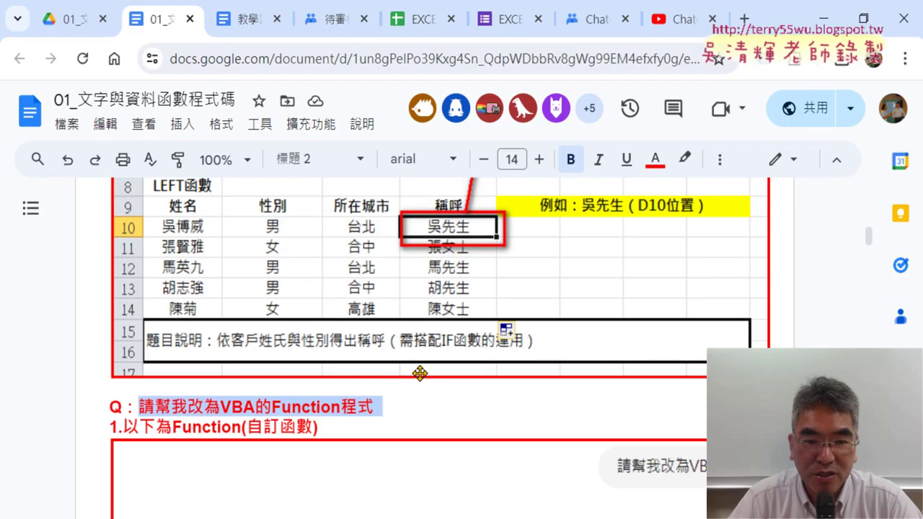
scroll(419, 373, "up", 5)
scroll(419, 373, "up", 5)
scroll(419, 373, "up", 5)
scroll(419, 374, "up", 5)
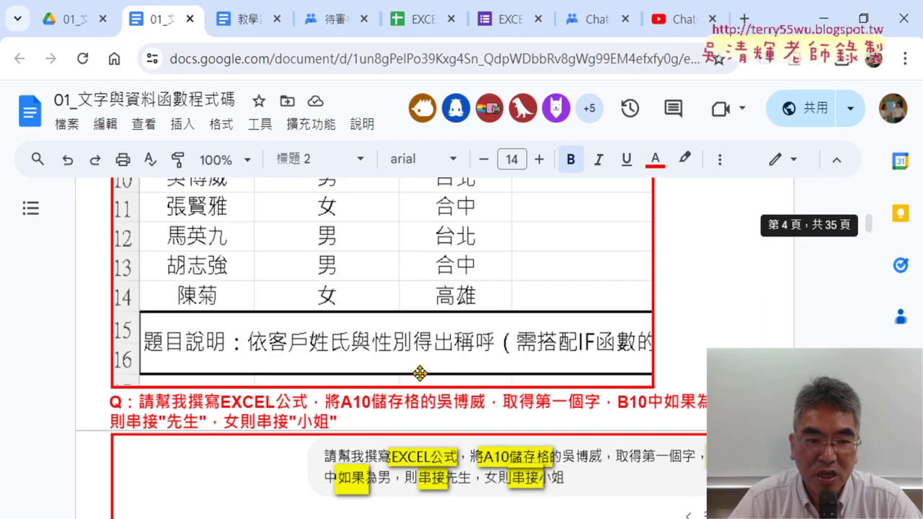
scroll(419, 374, "up", 5)
scroll(419, 373, "up", 5)
scroll(419, 374, "up", 5)
scroll(419, 373, "up", 5)
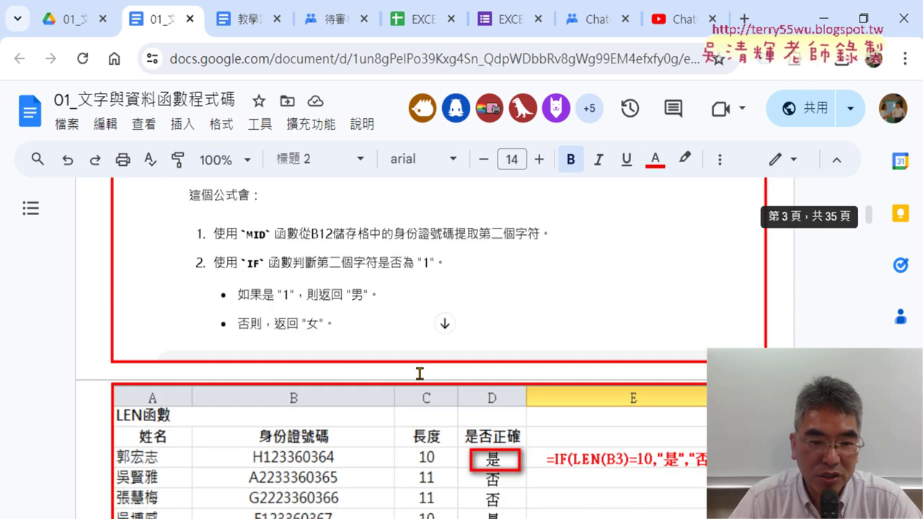
scroll(419, 374, "up", 5)
scroll(419, 374, "up", 3)
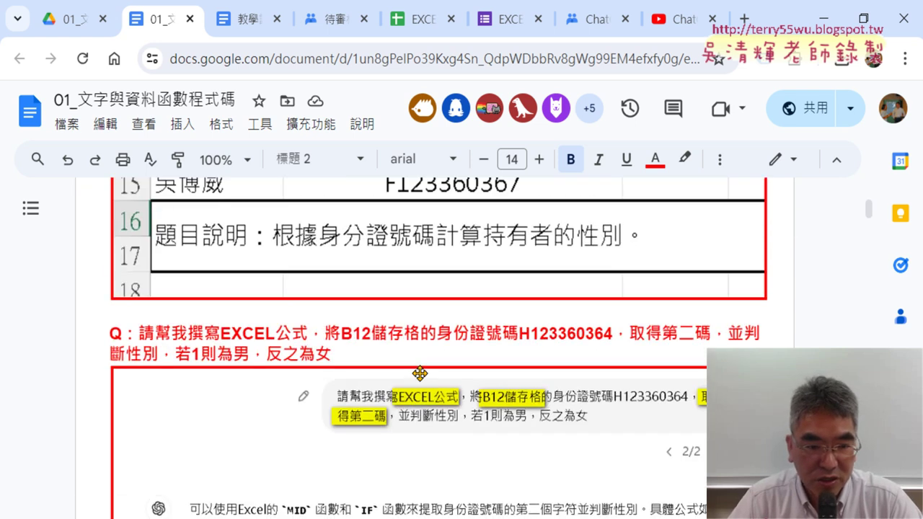
scroll(419, 374, "down", 5)
scroll(419, 373, "down", 5)
scroll(420, 374, "down", 5)
scroll(421, 373, "down", 10)
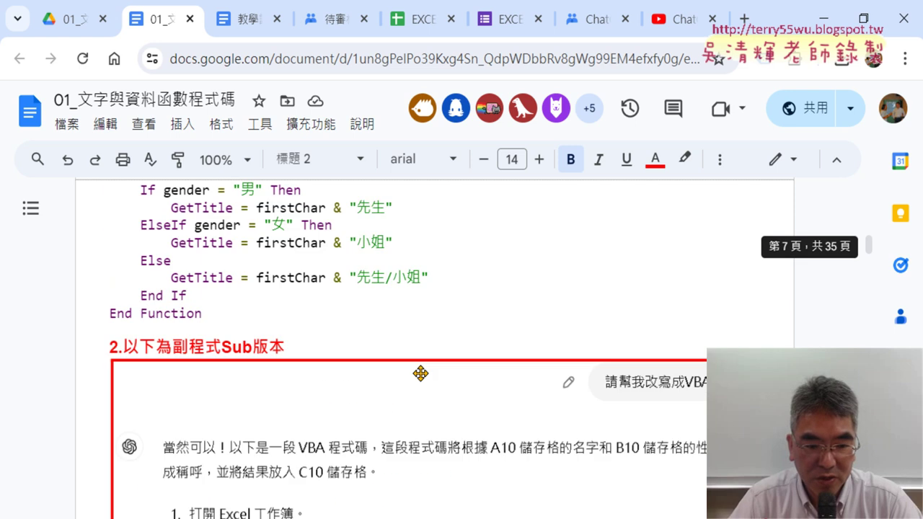
scroll(420, 374, "down", 5)
scroll(421, 373, "up", 5)
scroll(421, 374, "up", 3)
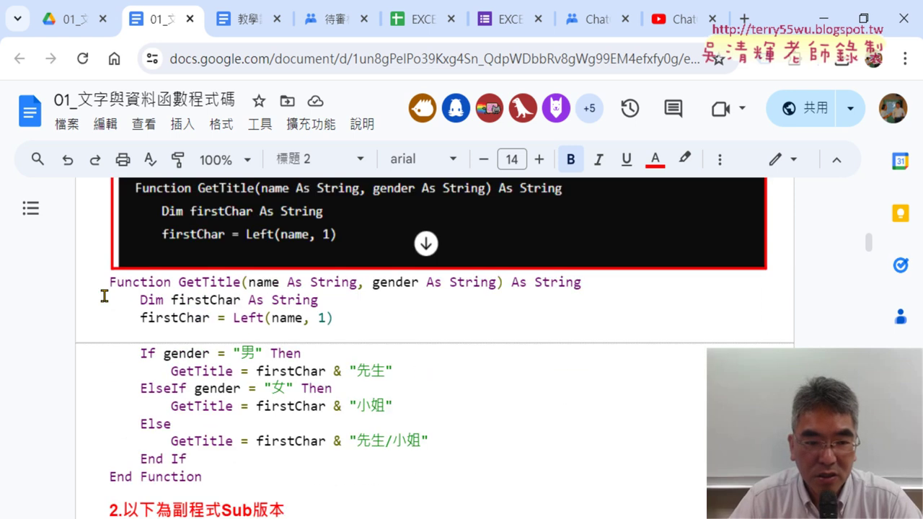
left_click_drag(104, 296, 238, 475)
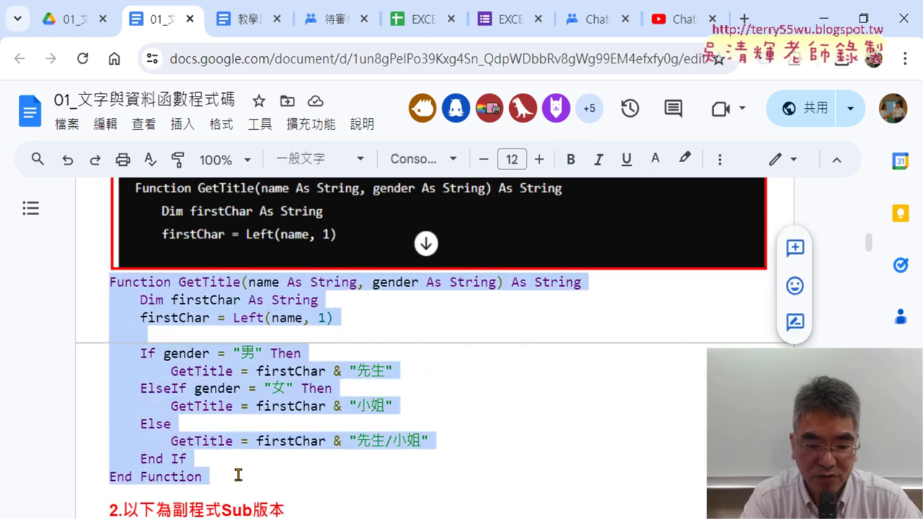
key("ctrl+c")
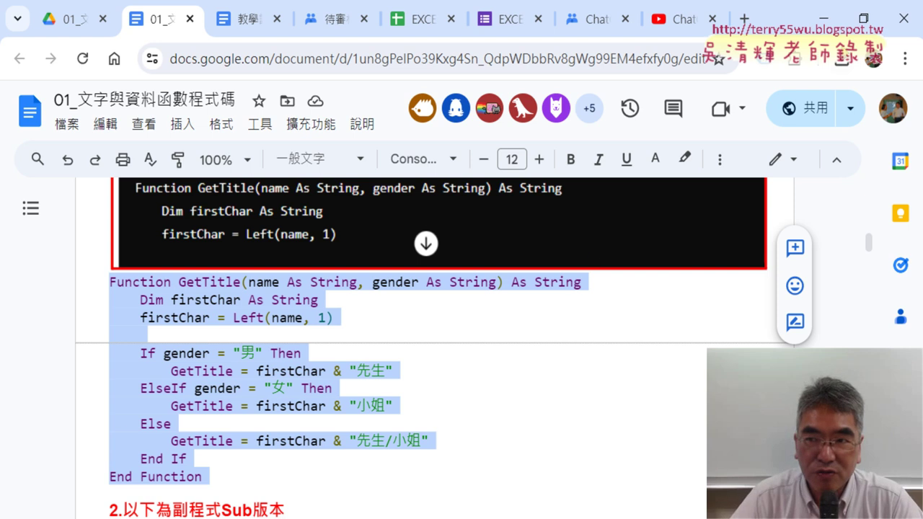
left_click(824, 18)
Paste the GetTitle code into Module1 and set the editor's code font size to 12
key("ctrl+v")
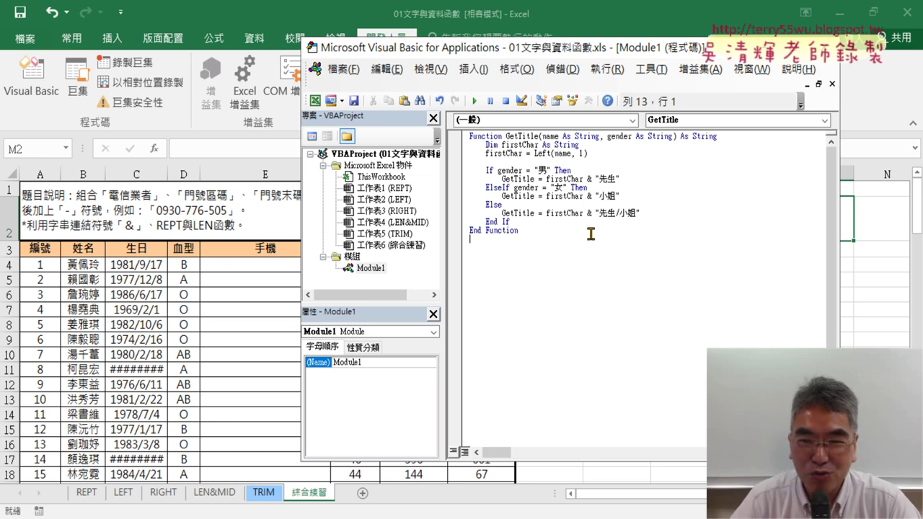
left_click_drag(614, 48, 535, 36)
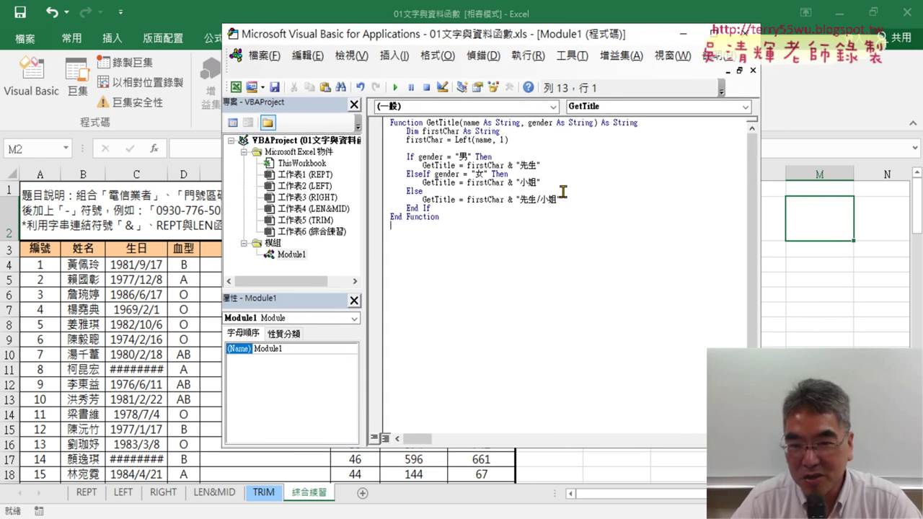
left_click(574, 56)
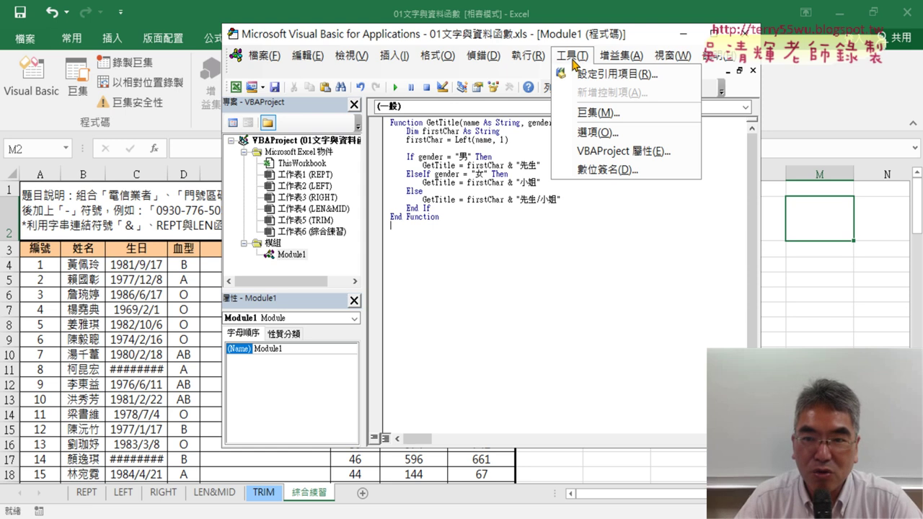
left_click(588, 133)
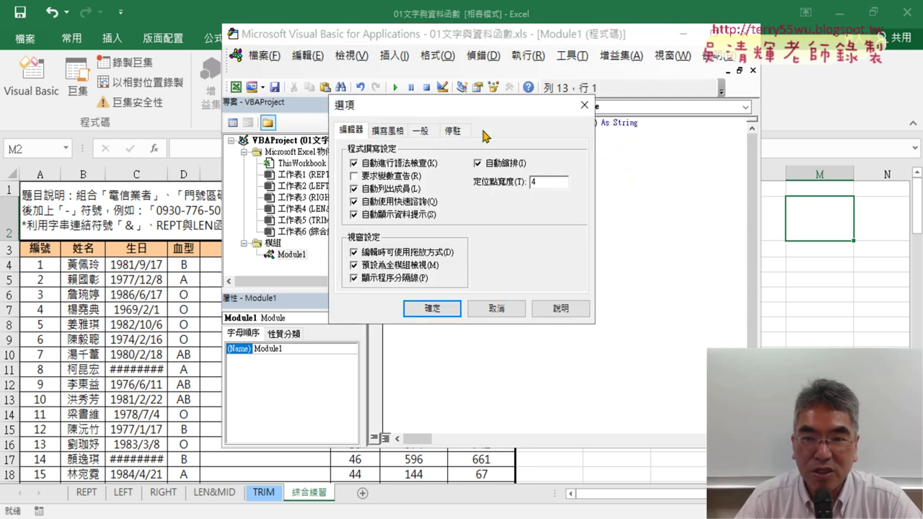
left_click(561, 137)
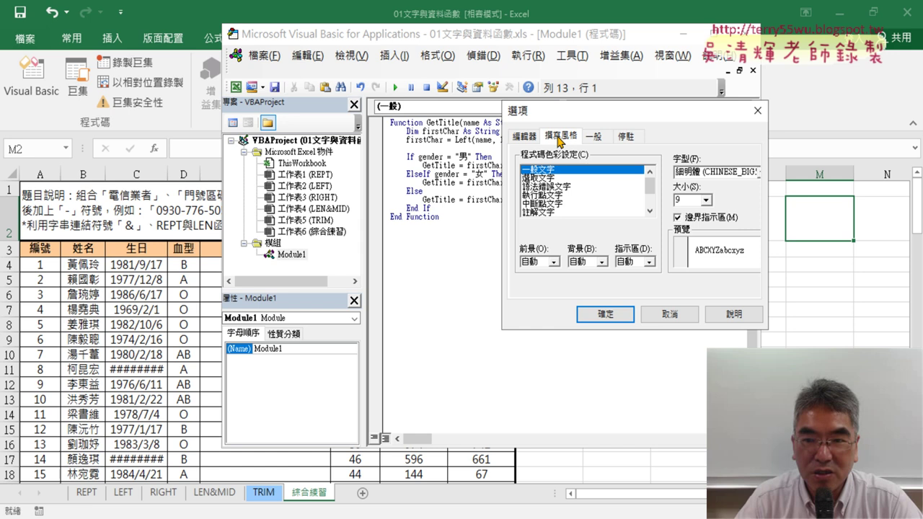
left_click(708, 201)
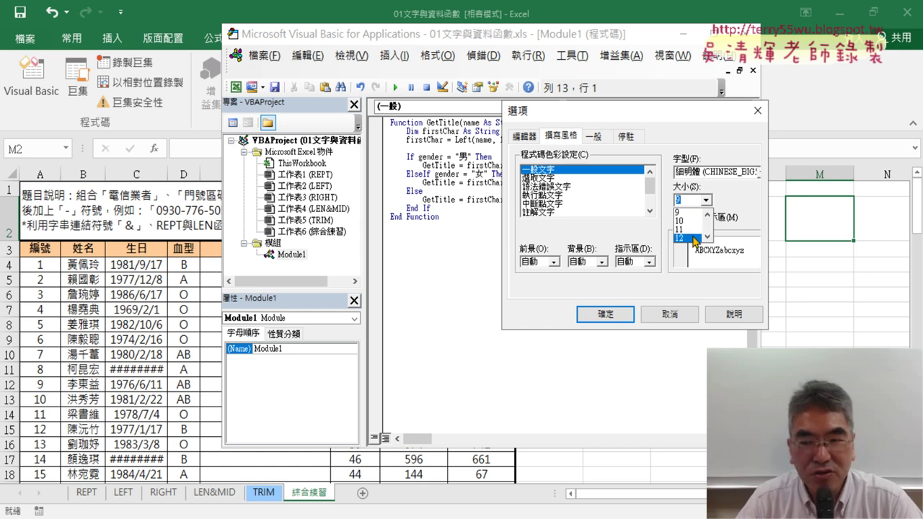
left_click(683, 238)
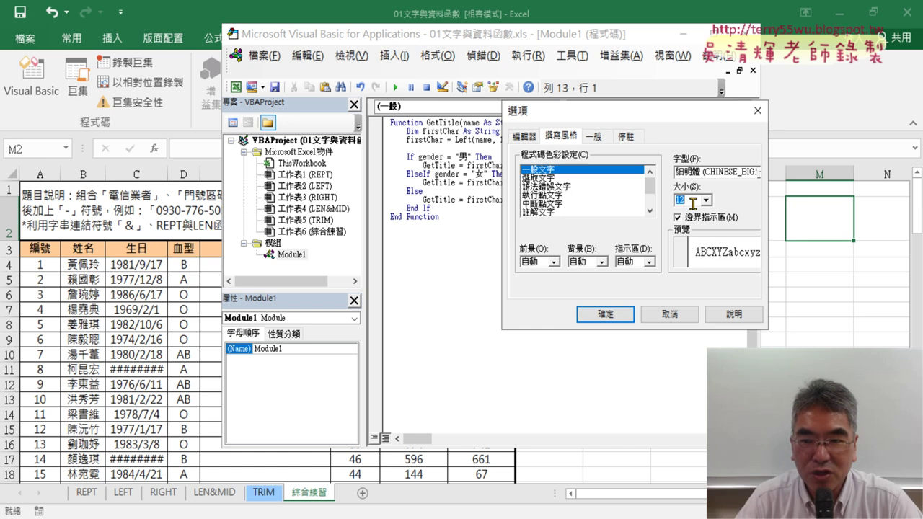
left_click(707, 201)
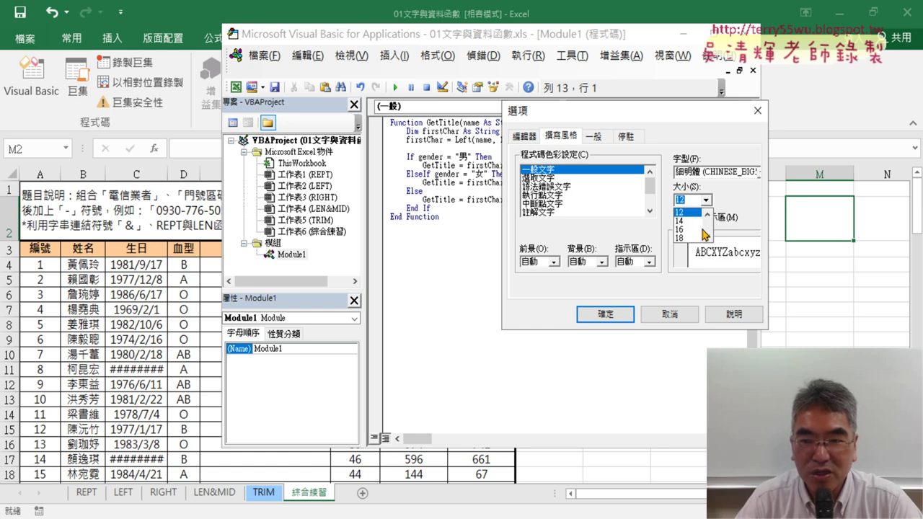
left_click(689, 212)
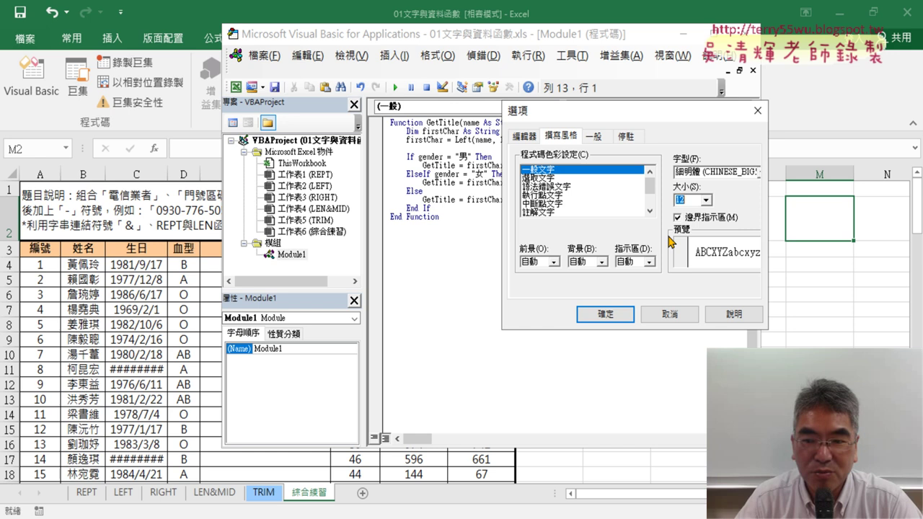
left_click(606, 315)
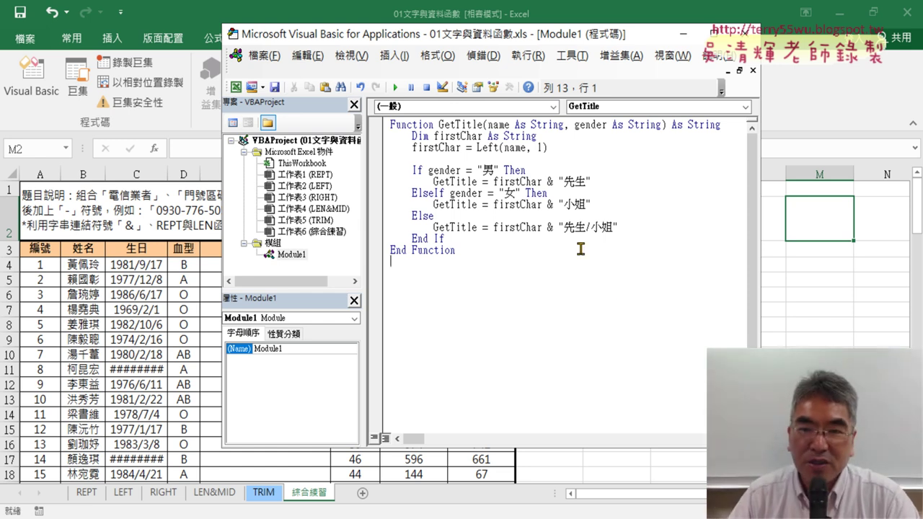
Check the =GetTitle(A10,B10) titles in D10:D14 on the LEFT sheet, then reopen the VBA editor
left_click_drag(559, 39, 734, 41)
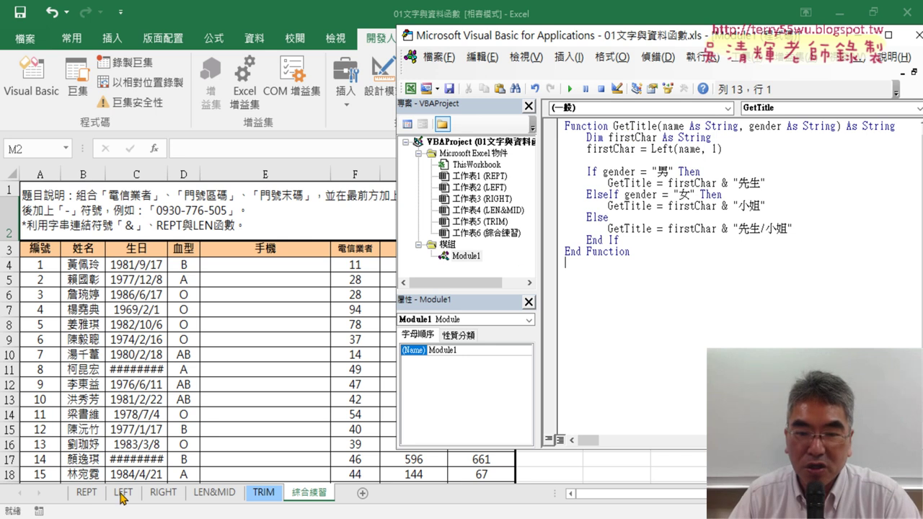
left_click_drag(564, 125, 622, 257)
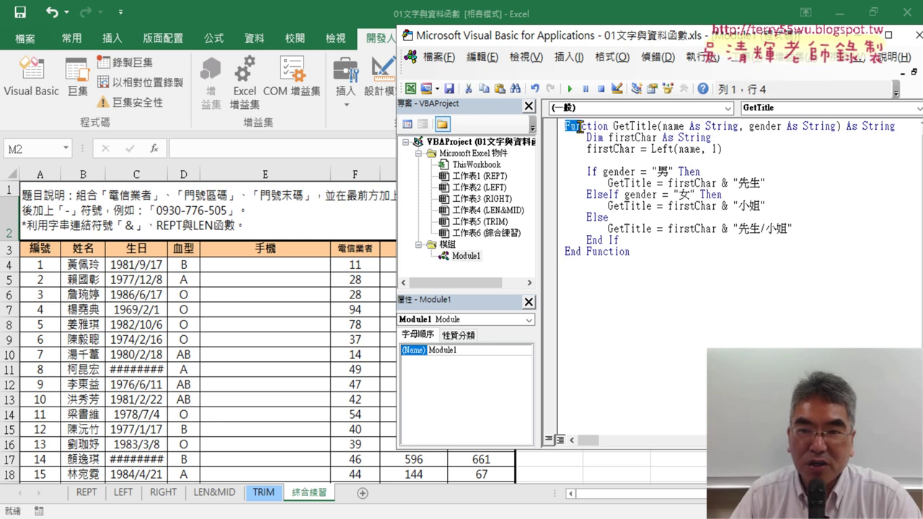
left_click(655, 257)
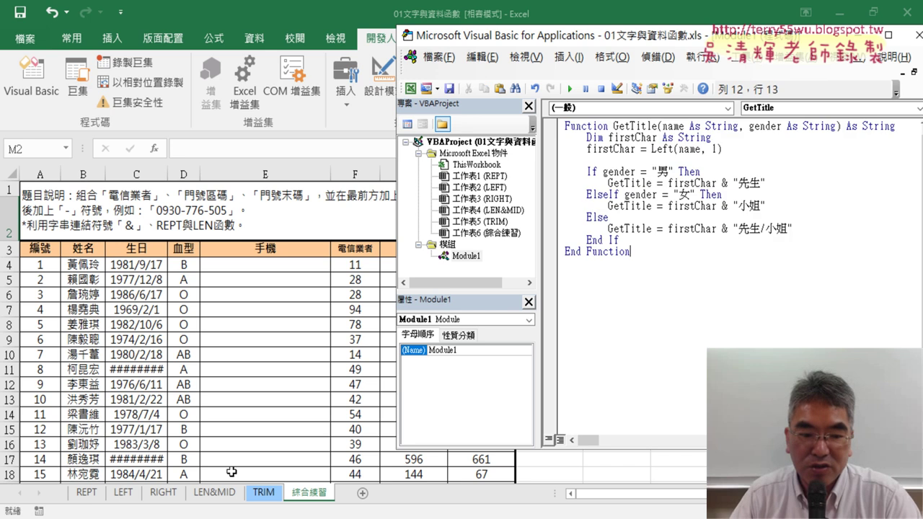
left_click(120, 499)
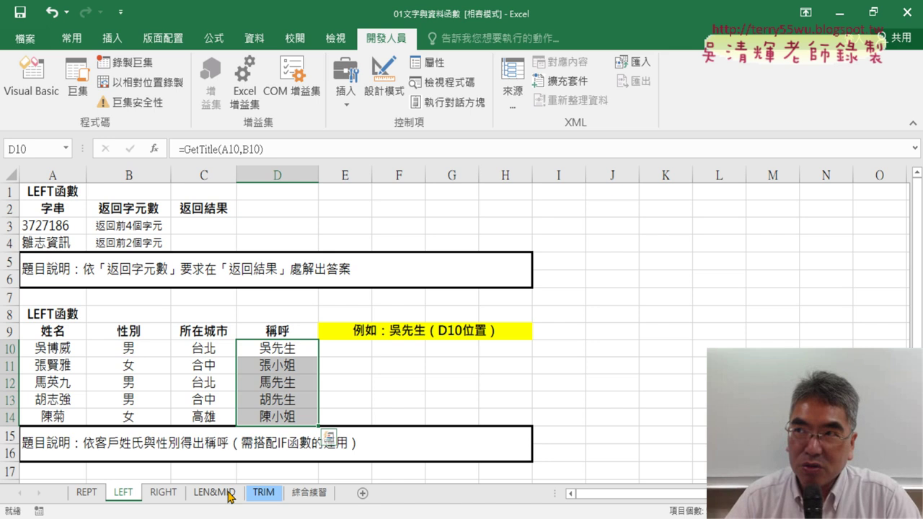
left_click(31, 76)
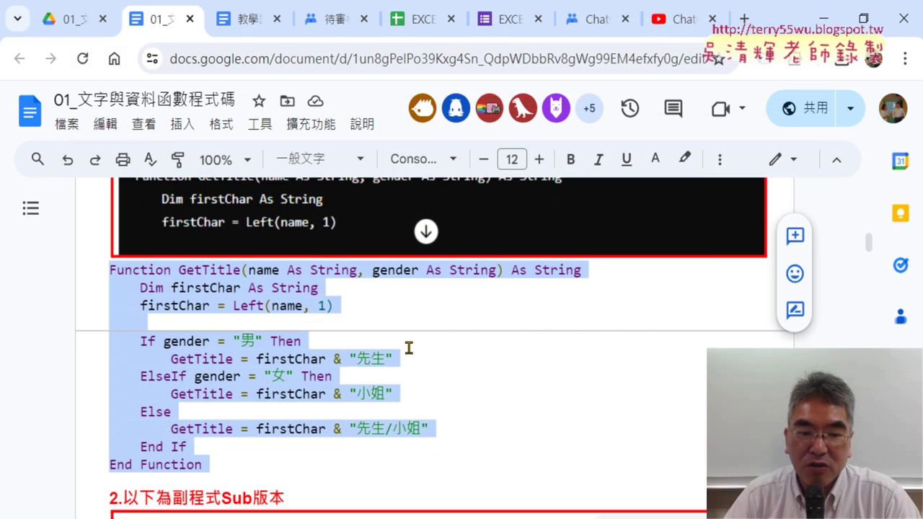
Copy the 'Sub GenerateTitle()' code through End Sub from the notes, then return to the VBA editor
scroll(409, 348, "down", 4)
scroll(409, 348, "down", 3)
scroll(409, 348, "down", 2)
scroll(409, 348, "down", 3)
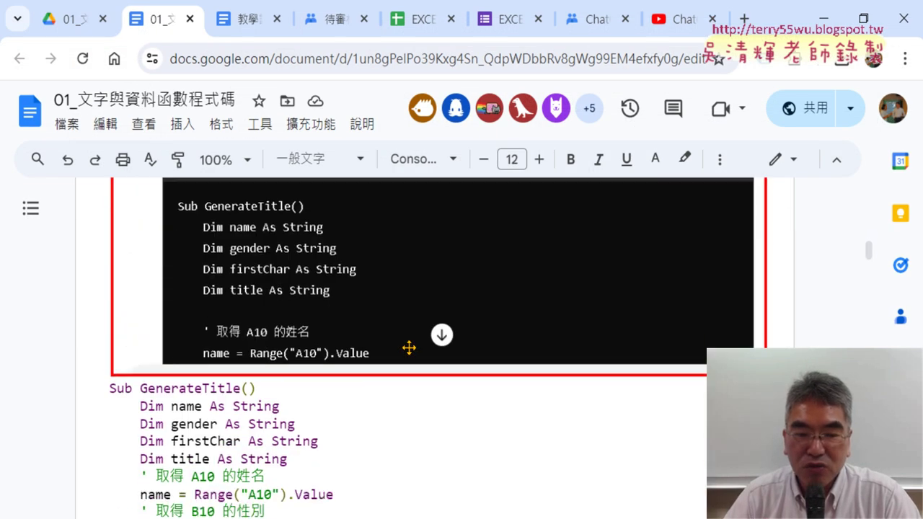
scroll(409, 349, "down", 2)
scroll(409, 349, "down", 1)
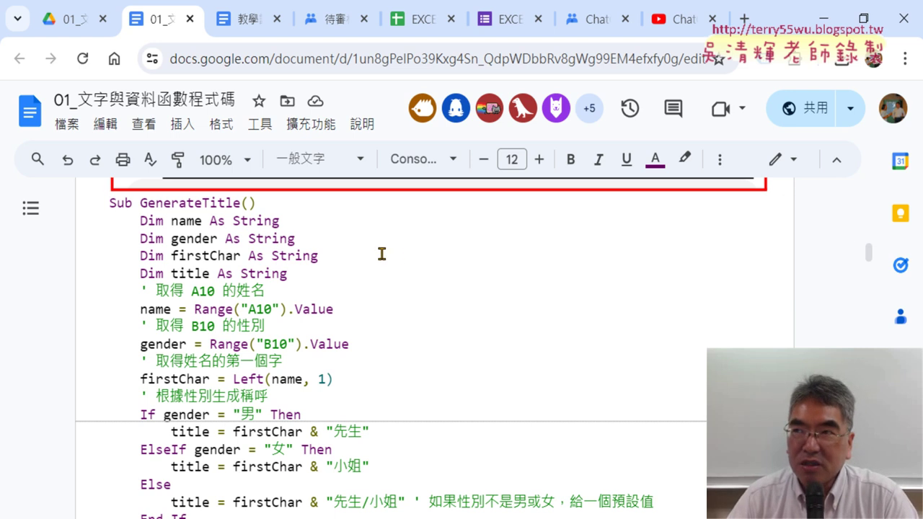
scroll(381, 253, "up", 3)
scroll(382, 254, "up", 3)
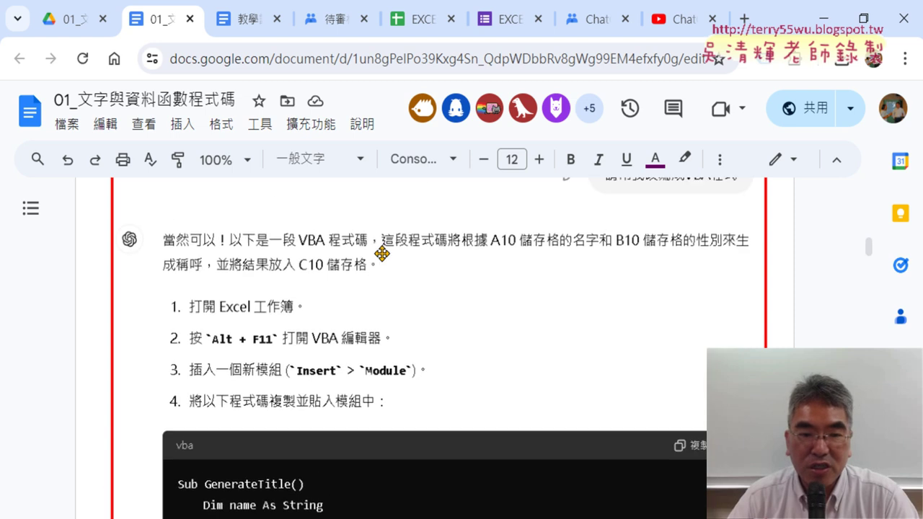
scroll(382, 254, "up", 4)
scroll(382, 254, "down", 3)
scroll(382, 254, "down", 2)
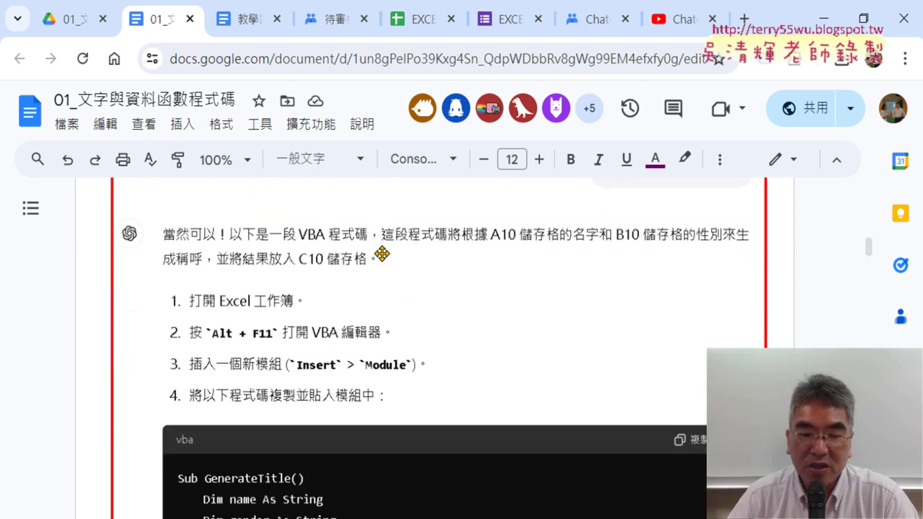
scroll(382, 254, "down", 4)
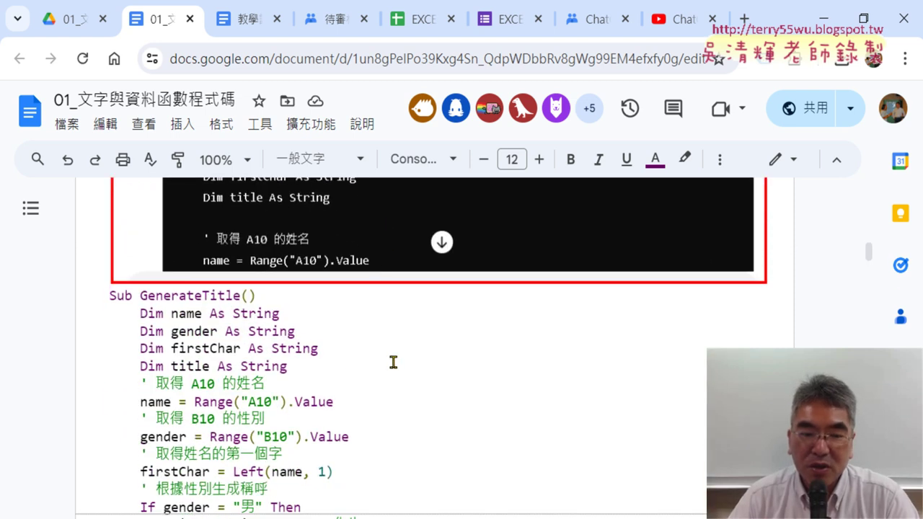
scroll(304, 371, "down", 1)
scroll(303, 371, "down", 2)
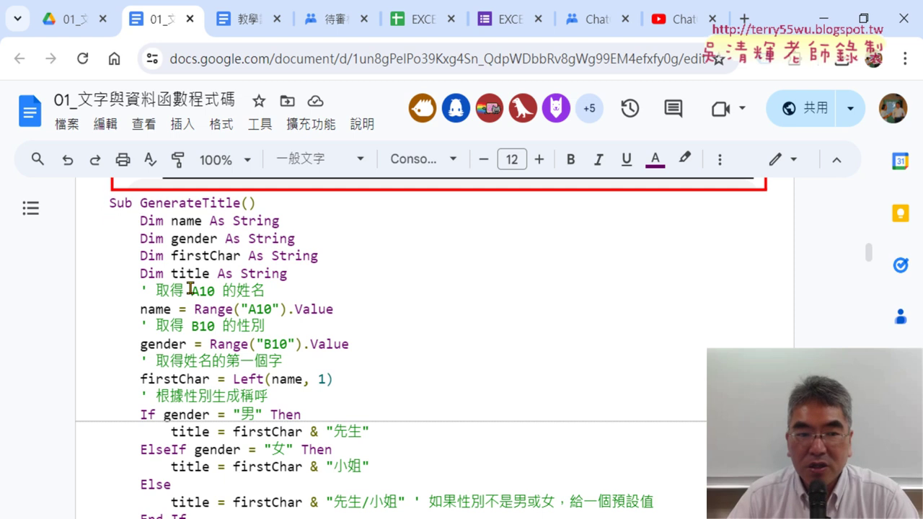
mouse_move(105, 203)
left_mouse_down()
mouse_move(296, 501)
mouse_move(311, 494)
left_mouse_up()
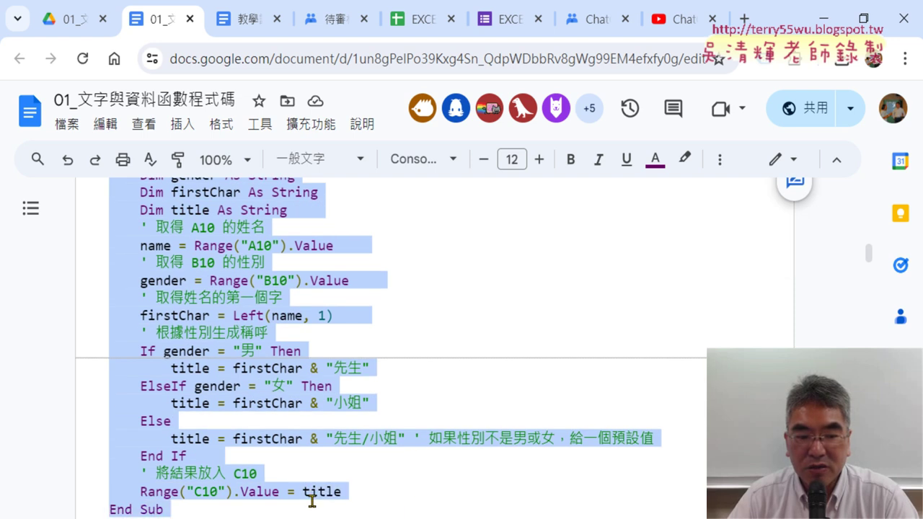
scroll(182, 267, "up", 2)
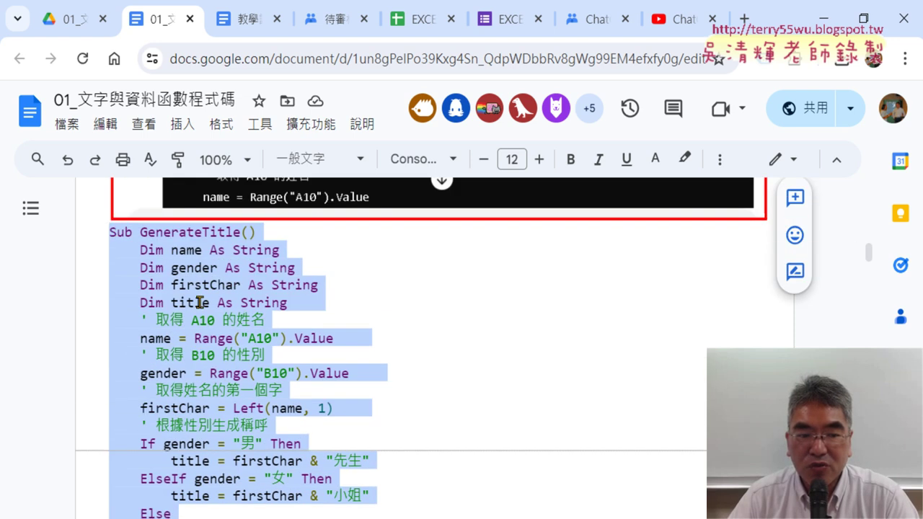
scroll(191, 314, "down", 4)
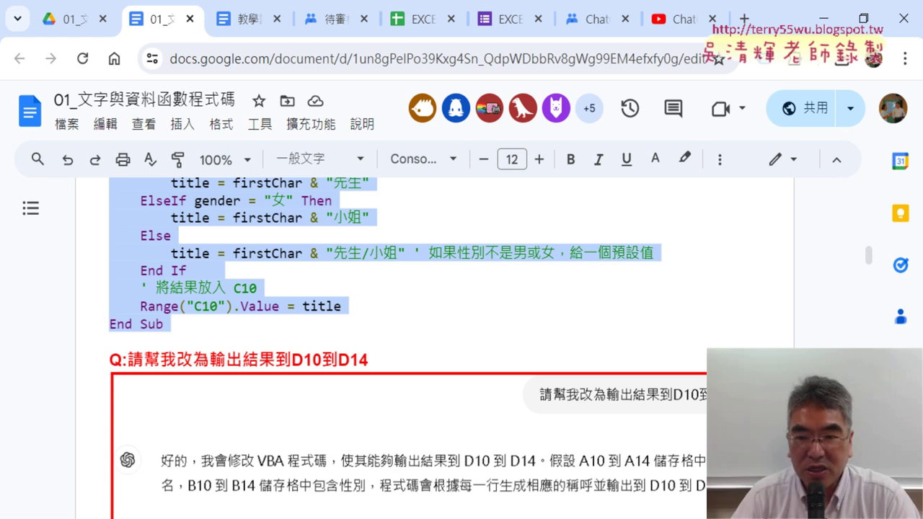
left_click(592, 468)
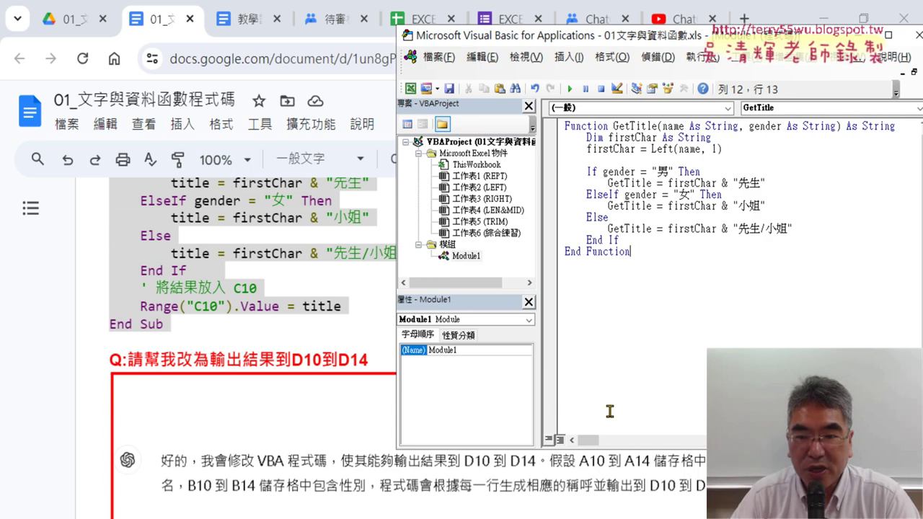
Paste the GenerateTitle Sub below GetTitle's End Function and return to the LEFT sheet
left_click(607, 286)
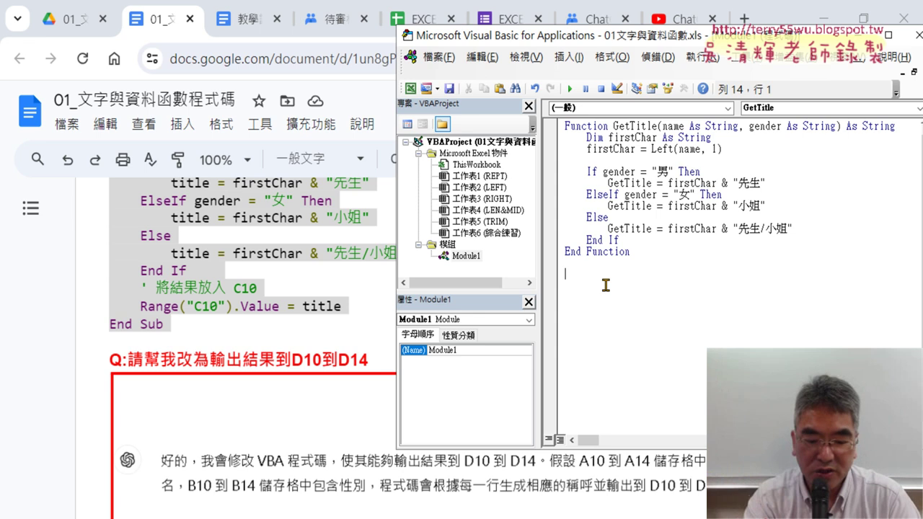
type("Sub GenerateTitle()     Dim name As String     Dim gender As String     Dim firstChar As String     Dim title As String     ' 取得 A10 的姓名     name = Range(\"A10\").Value     ' 取得 B10 的性別     gender = Range(\"B10\").Value     ' 取得姓名的第一個字     firstChar = Left(name, 1)     ' 根據性別生成稱呼     If gender = \"男\" Then         title = firstChar & \"先生\"     ElseIf gender = \"女\" Then         title = firstChar & \"小姐\"     Else         title = firstChar & \"先生/小姐\"     End If     ' 將結果放入 C10     Range(\"C10\").Value = title End Sub")
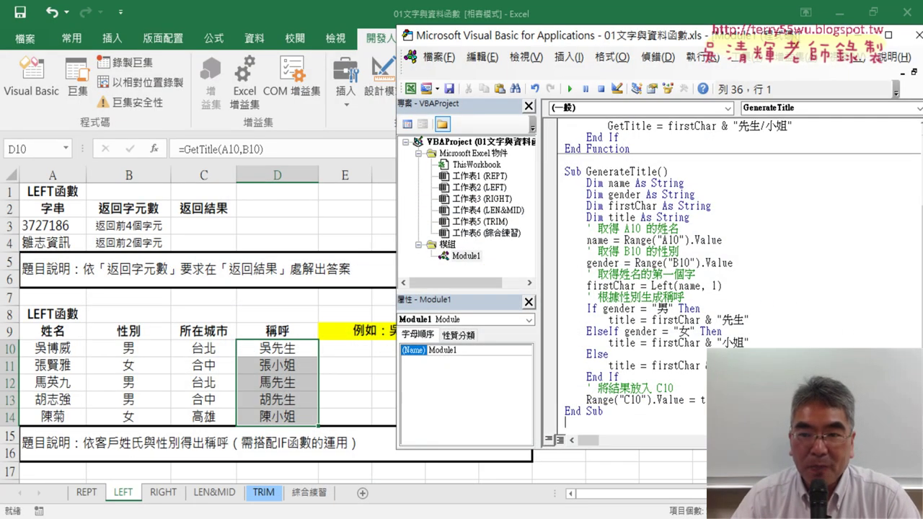
scroll(662, 238, "up", 1)
scroll(662, 238, "up", 1)
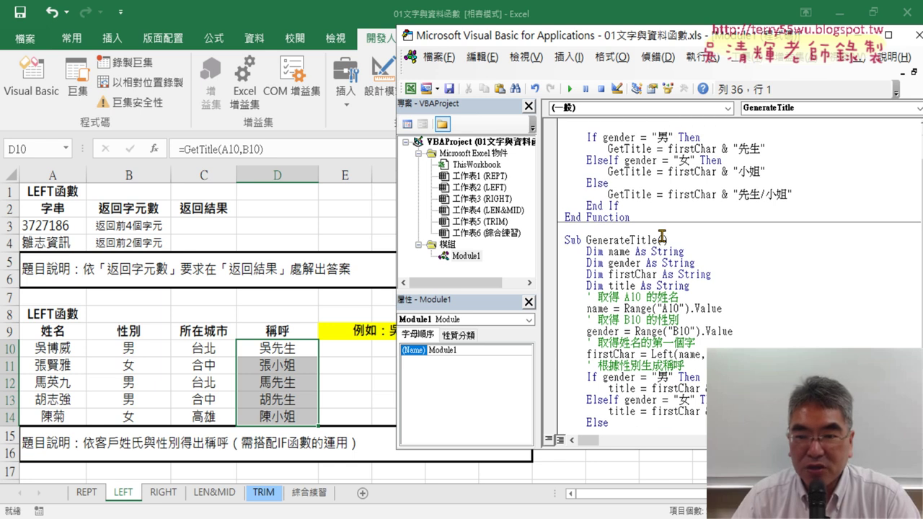
scroll(662, 238, "up", 1)
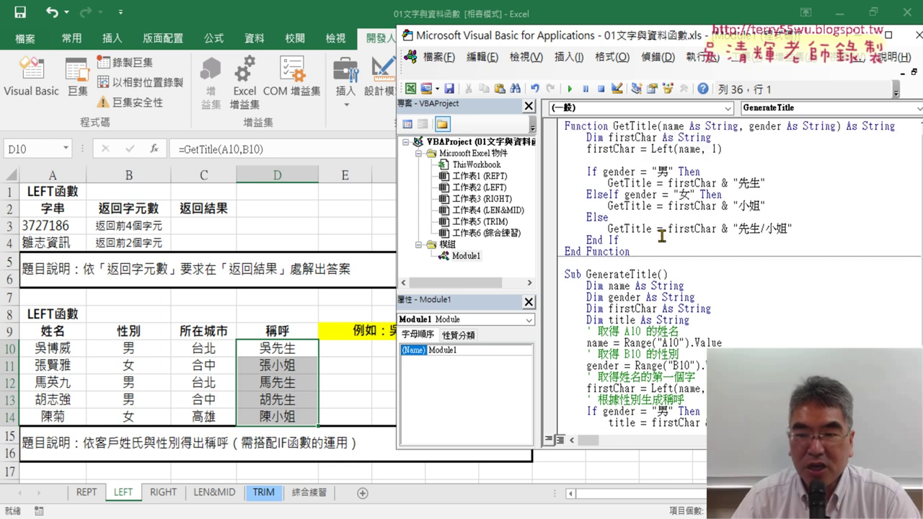
left_click(650, 190)
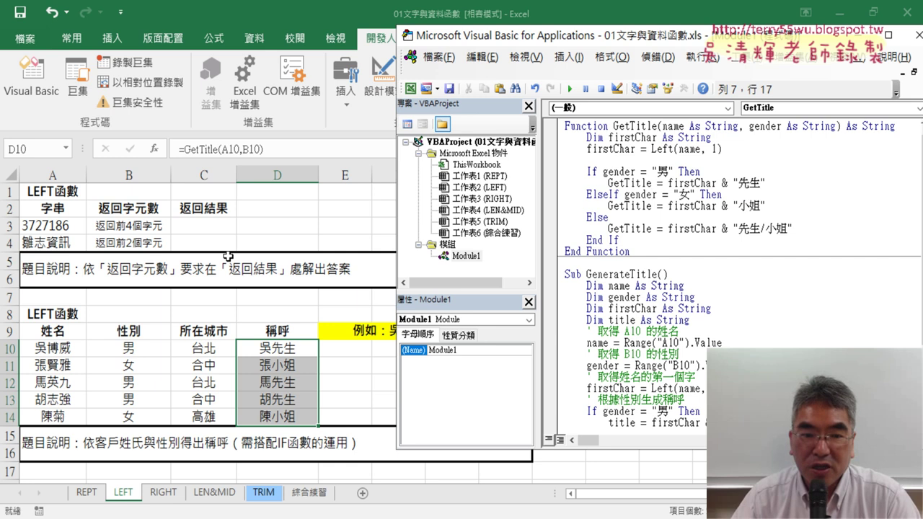
left_click(286, 352)
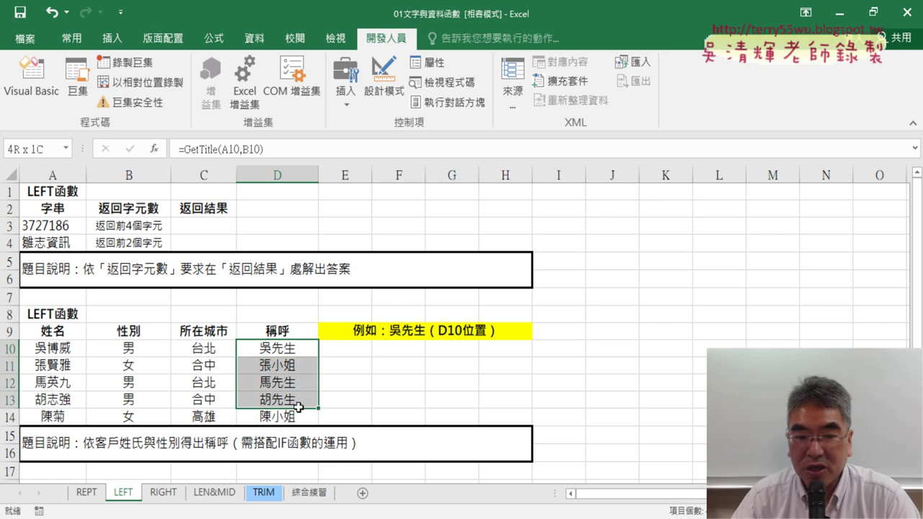
left_click_drag(295, 349, 298, 414)
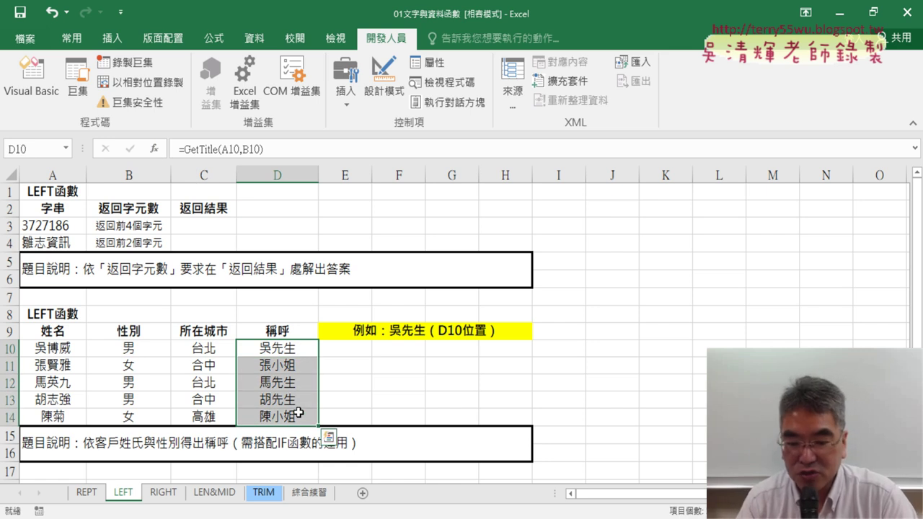
key("Delete")
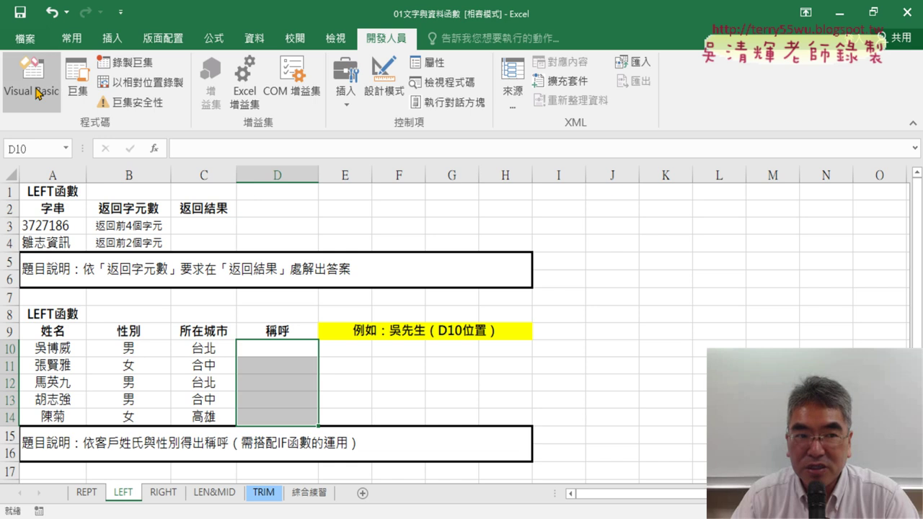
left_click(32, 76)
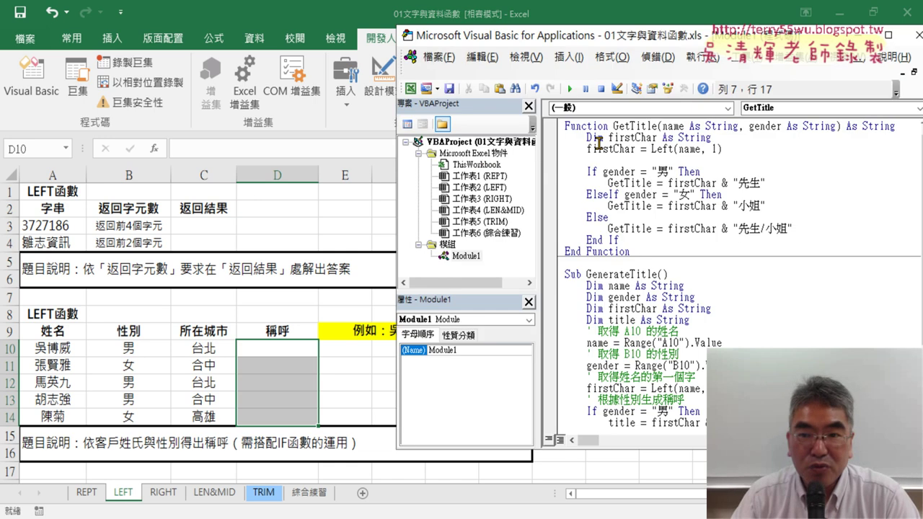
scroll(613, 296, "down", 2)
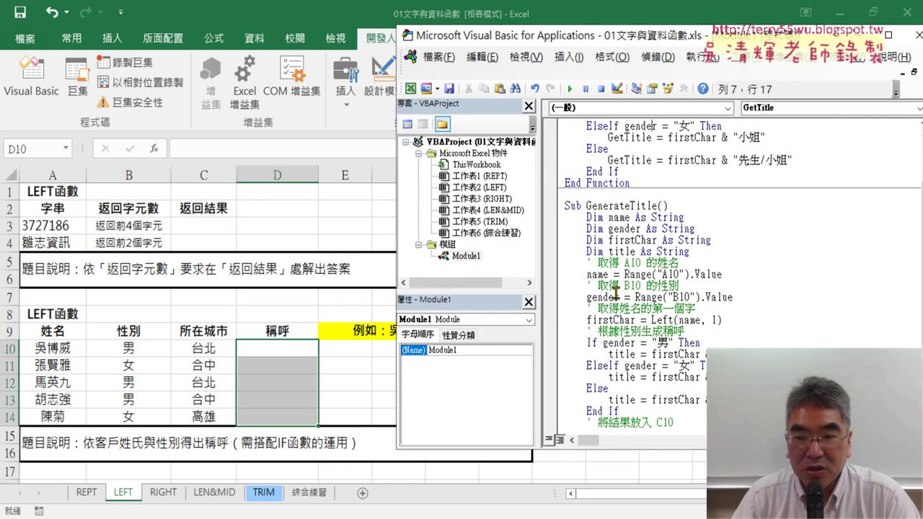
left_click(625, 286)
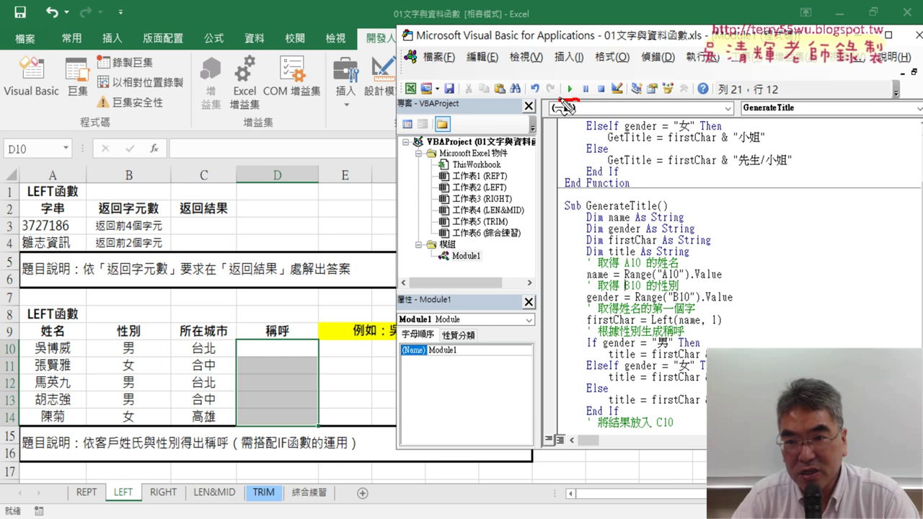
mouse_move(563, 101)
left_mouse_down()
mouse_move(581, 85)
mouse_move(577, 111)
left_mouse_up()
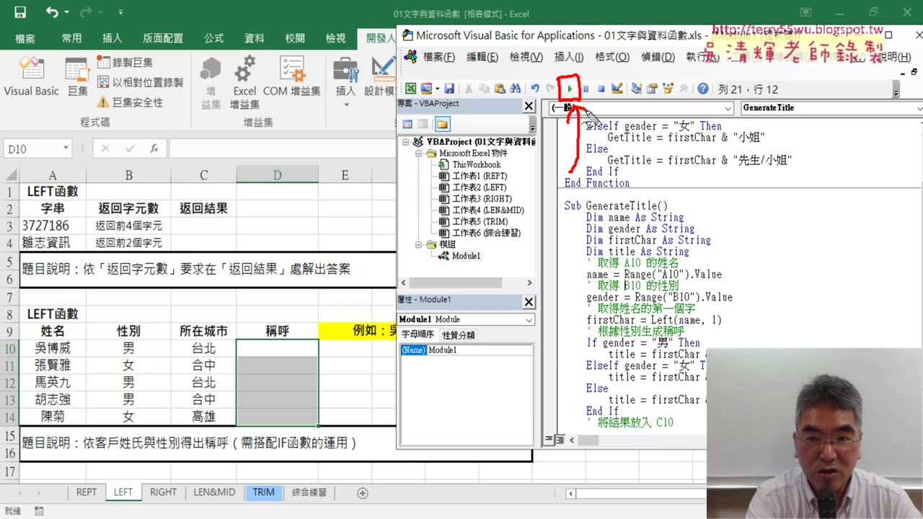
key("Escape")
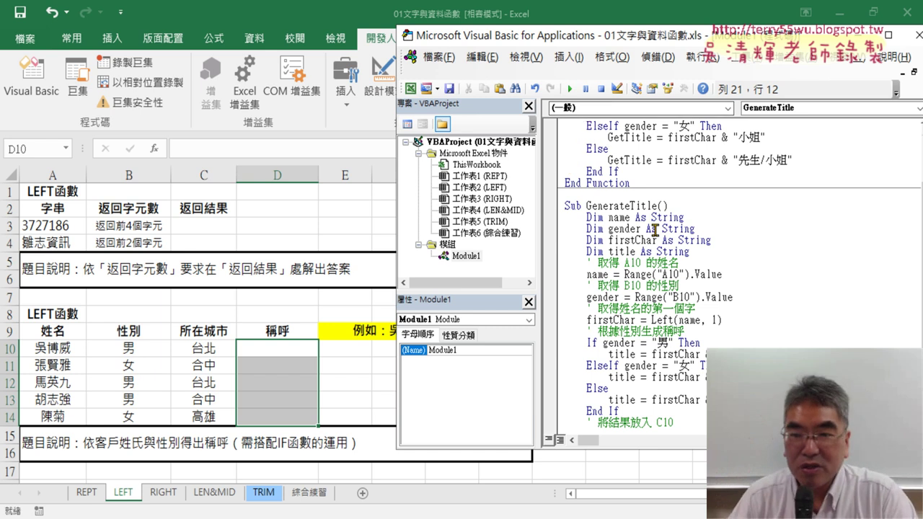
scroll(711, 283, "up", 1)
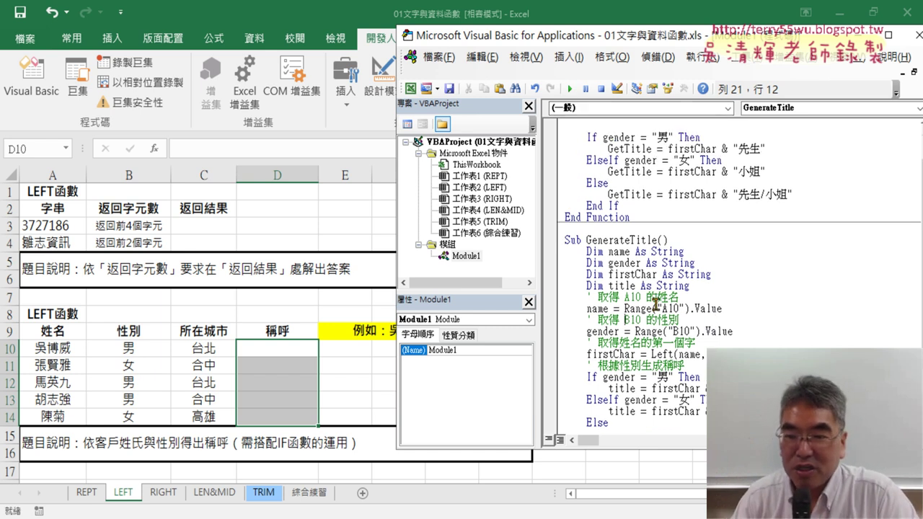
left_click(559, 244)
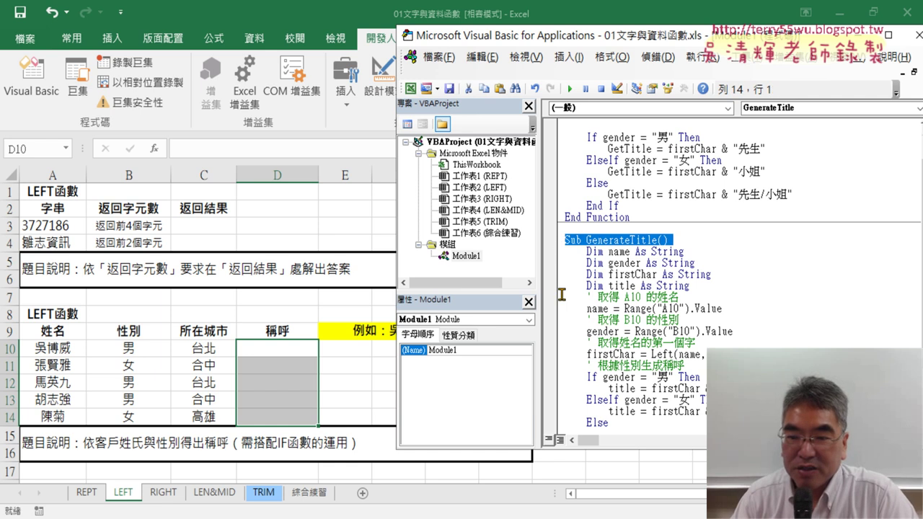
scroll(605, 346, "down", 2)
left_click(618, 264)
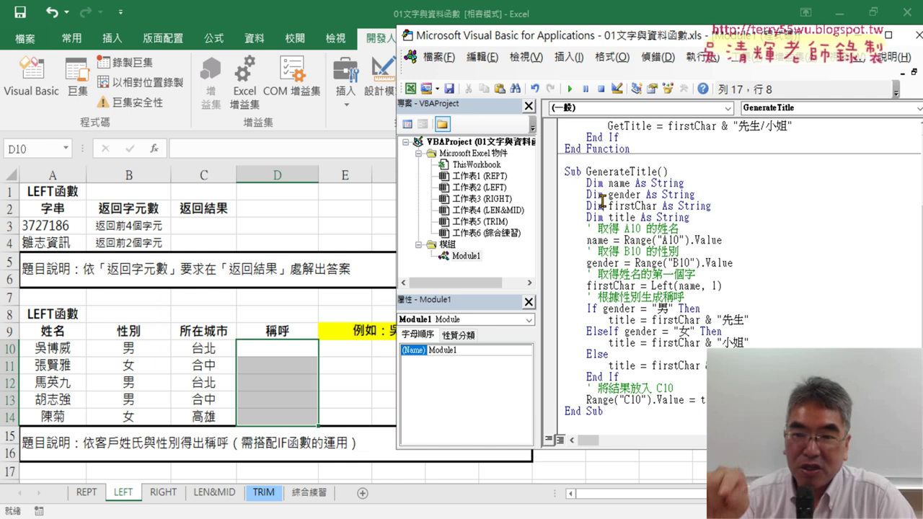
left_click(628, 240)
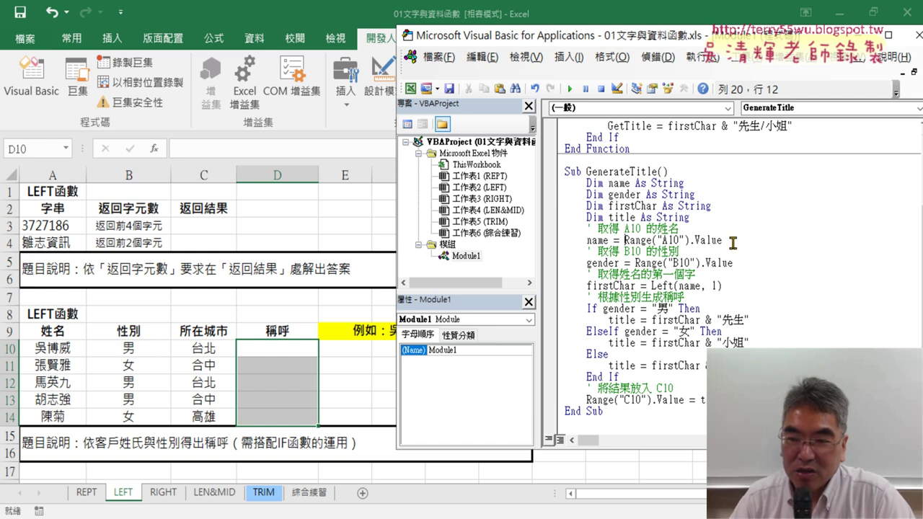
left_click_drag(733, 243, 631, 239)
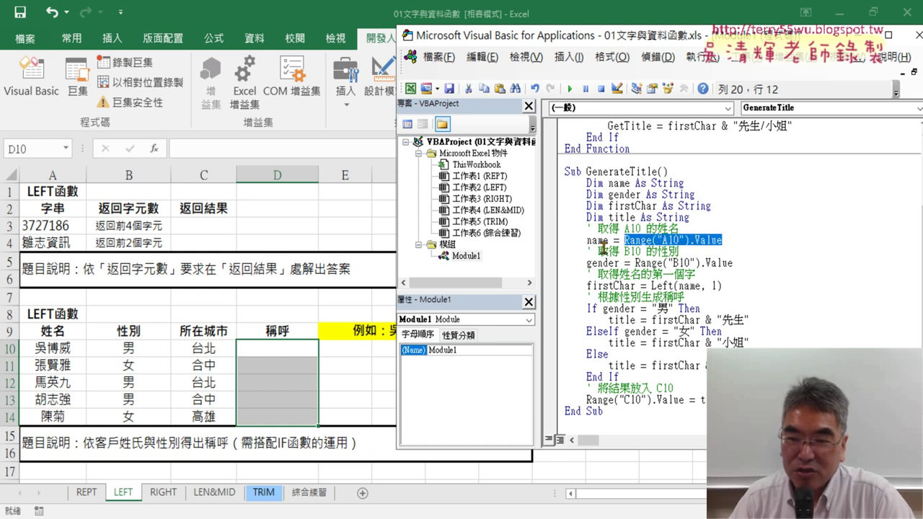
left_click_drag(745, 263, 636, 263)
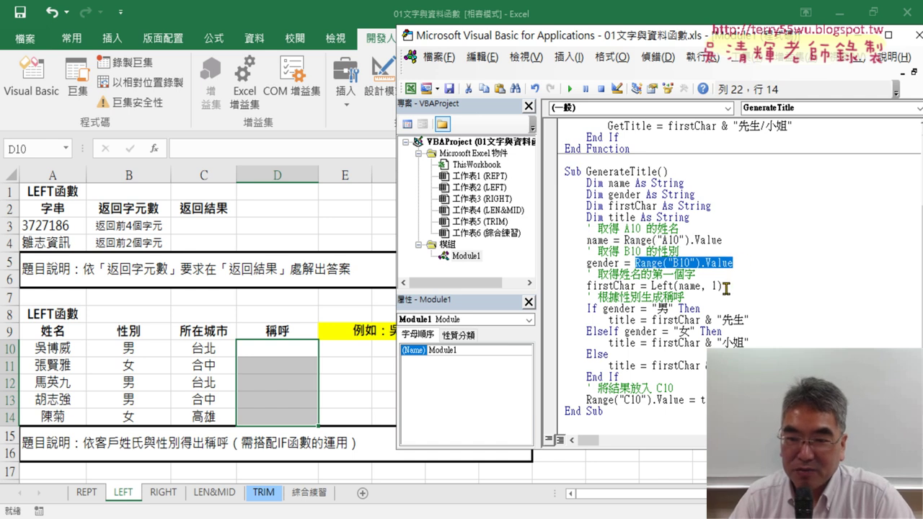
left_click_drag(651, 286, 698, 287)
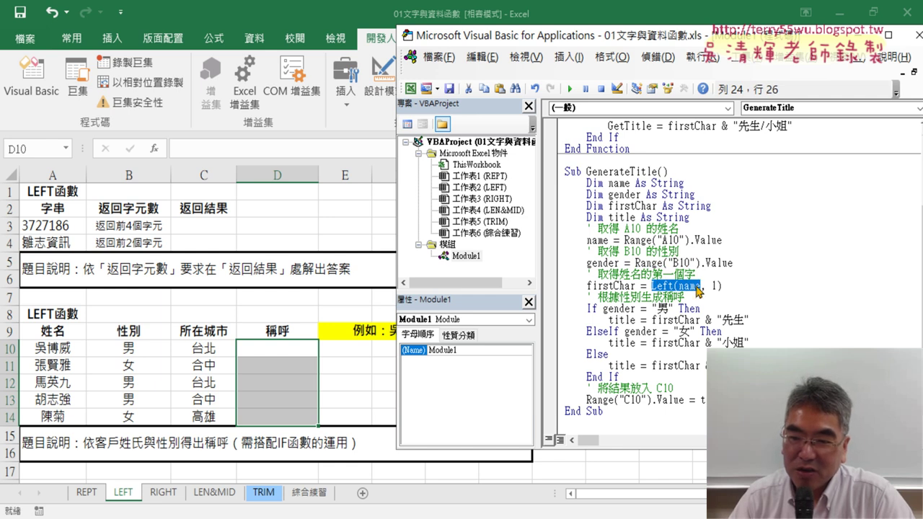
left_click_drag(640, 287, 590, 286)
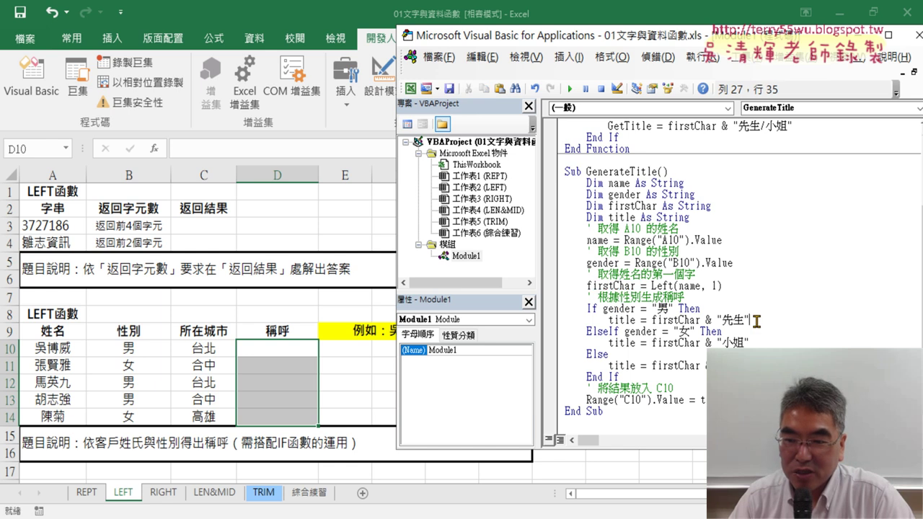
mouse_move(658, 319)
left_mouse_down()
mouse_move(724, 319)
mouse_move(716, 343)
left_mouse_up()
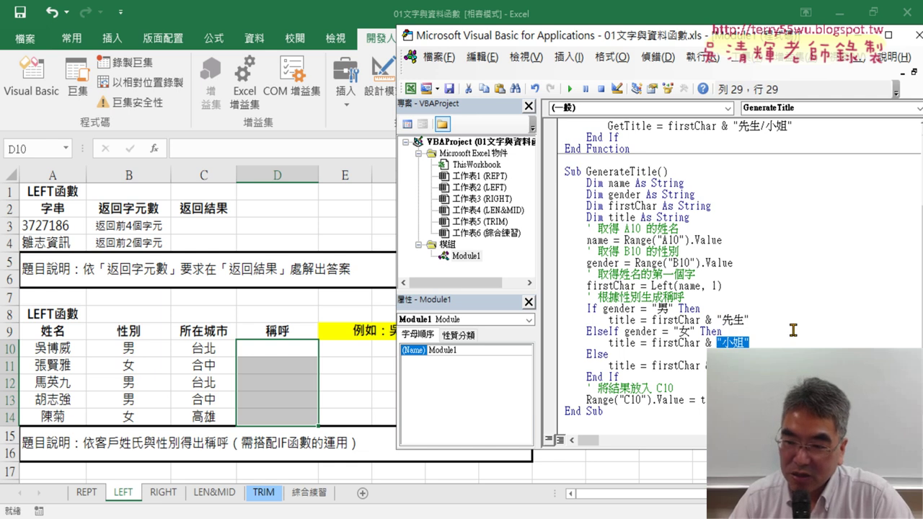
left_click_drag(565, 354, 756, 365)
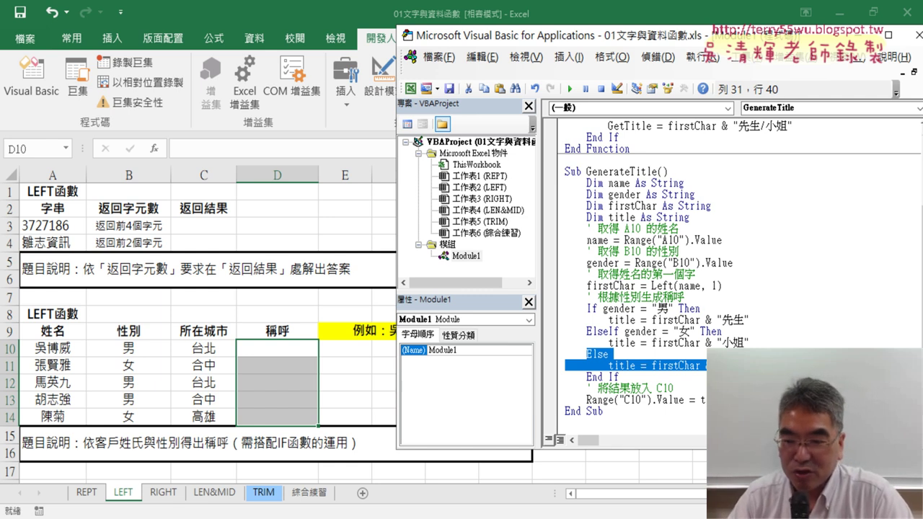
key("Down")
key("Down")
key("Down")
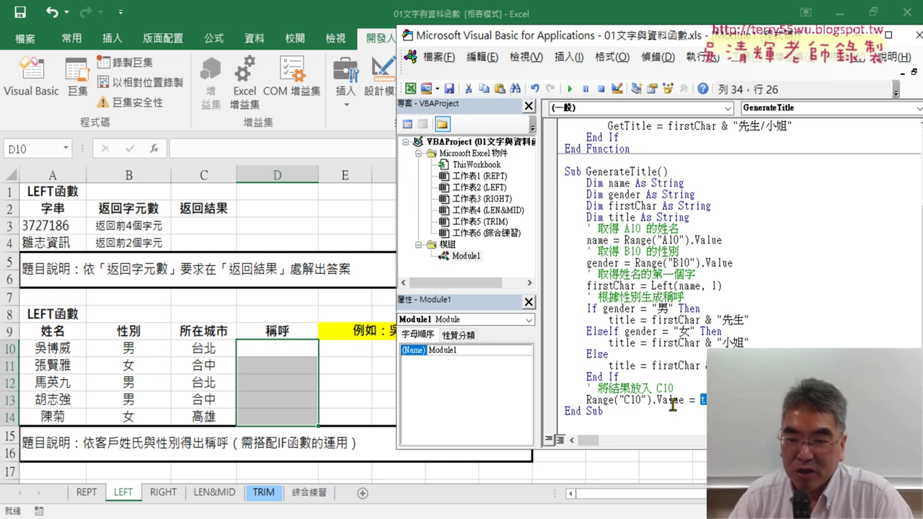
left_click_drag(625, 401, 651, 399)
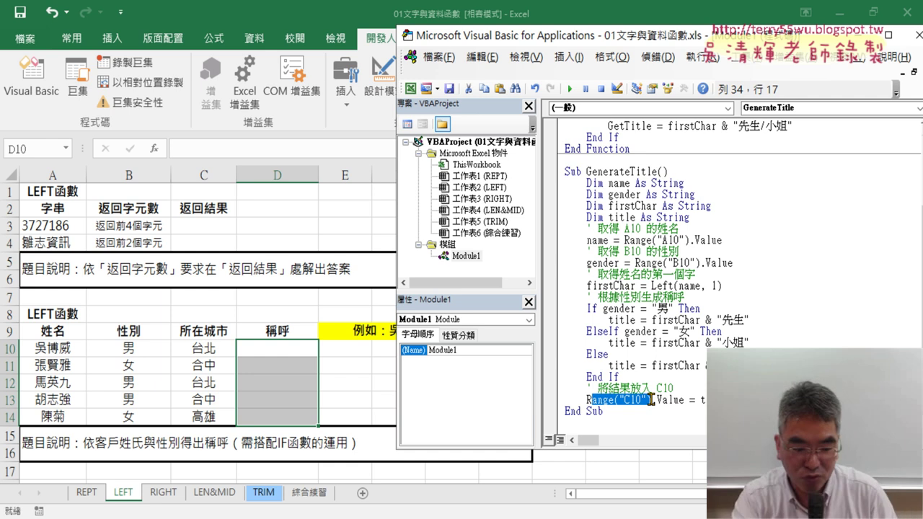
left_click(651, 400)
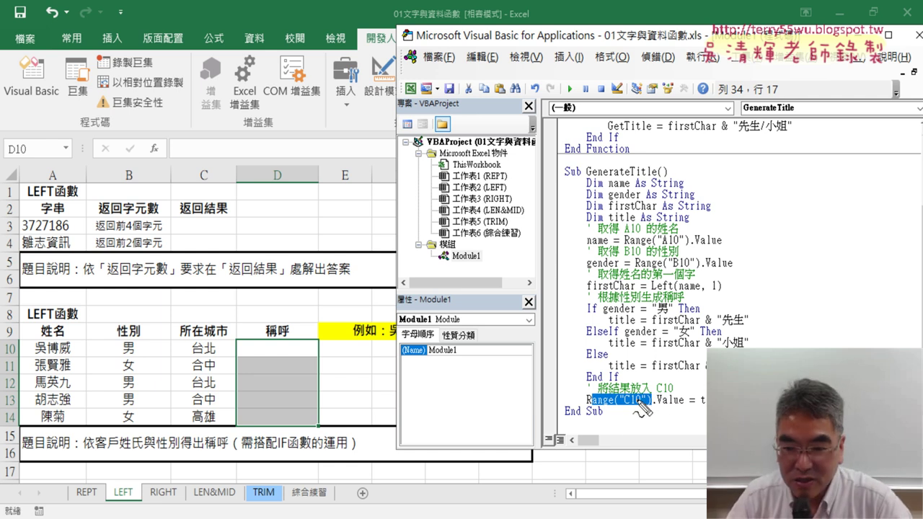
left_click_drag(624, 408, 644, 406)
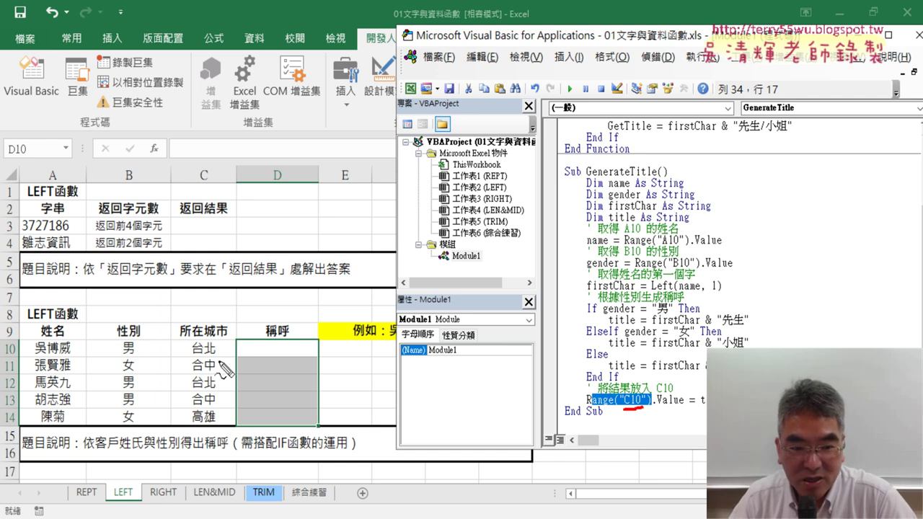
mouse_move(221, 355)
left_mouse_down()
mouse_move(182, 335)
mouse_move(234, 368)
left_mouse_up()
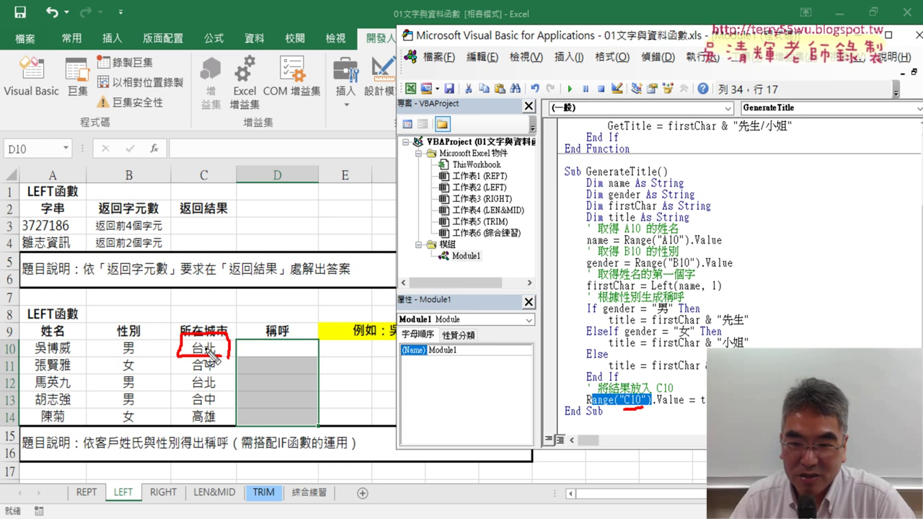
left_click_drag(631, 396, 226, 315)
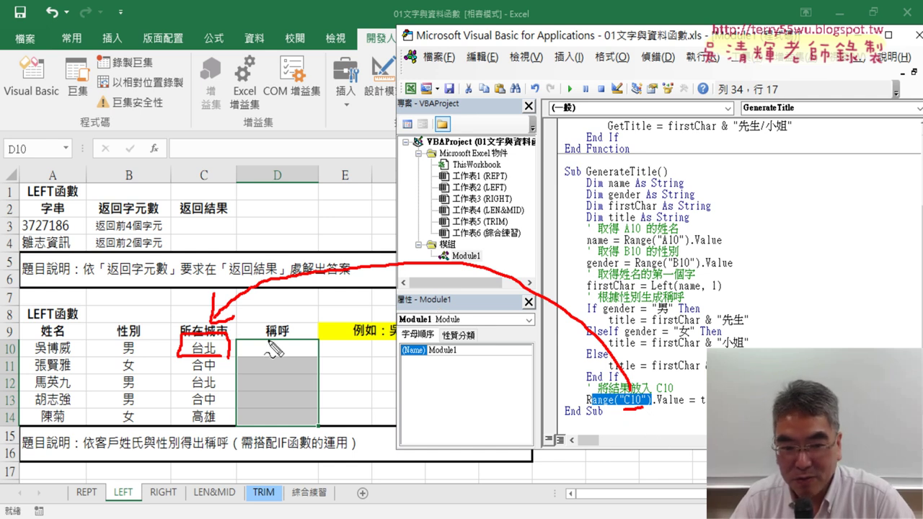
left_click_drag(266, 336, 291, 335)
left_click_drag(283, 185, 265, 185)
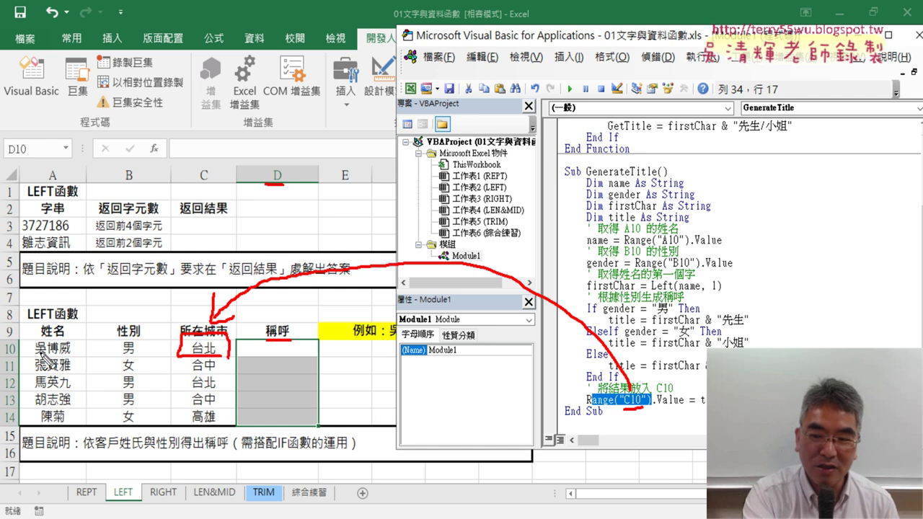
key("Escape")
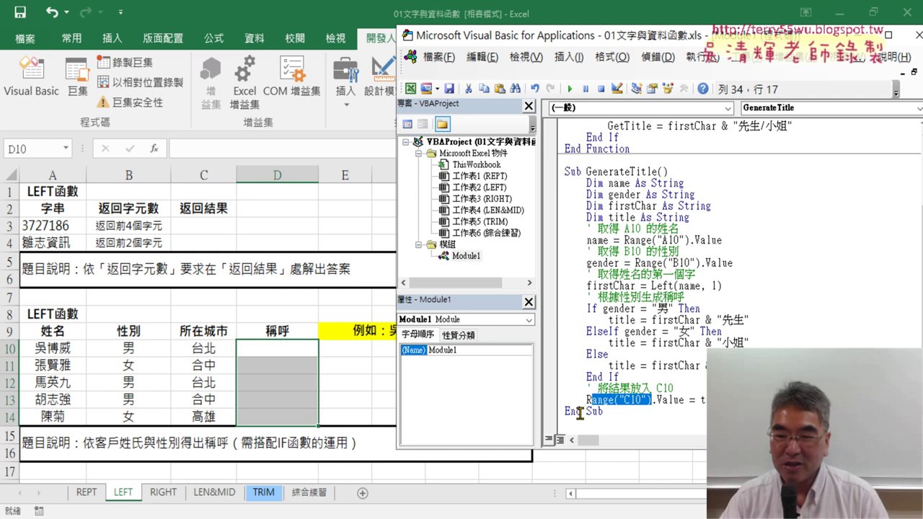
left_click(632, 399)
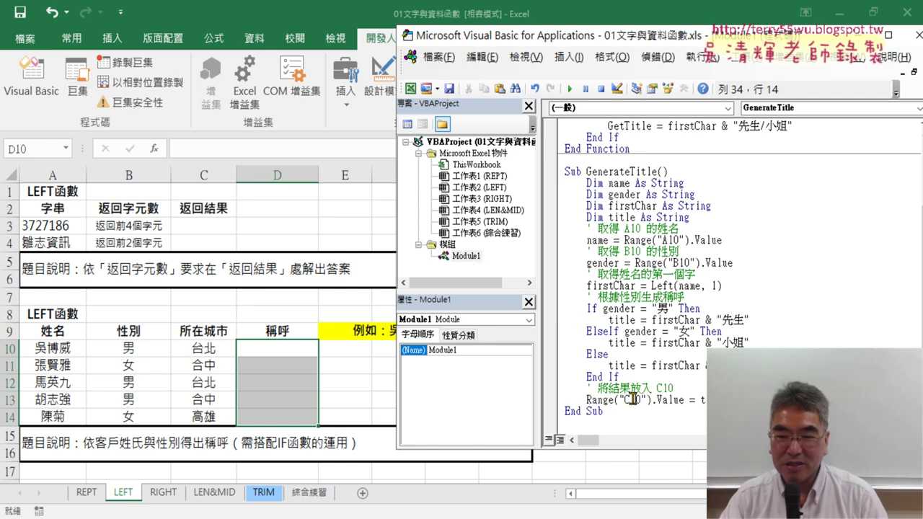
left_click(209, 349)
key("ctrl+c")
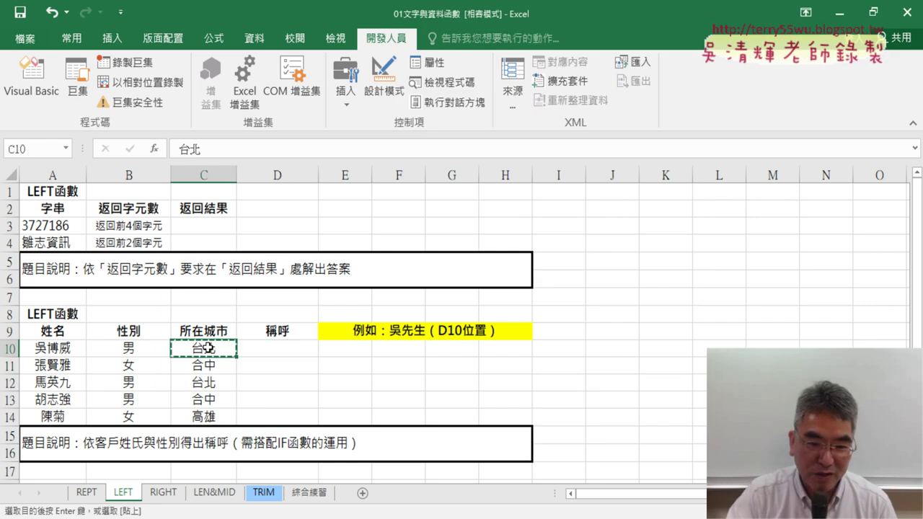
left_click(220, 313)
key("ctrl+v")
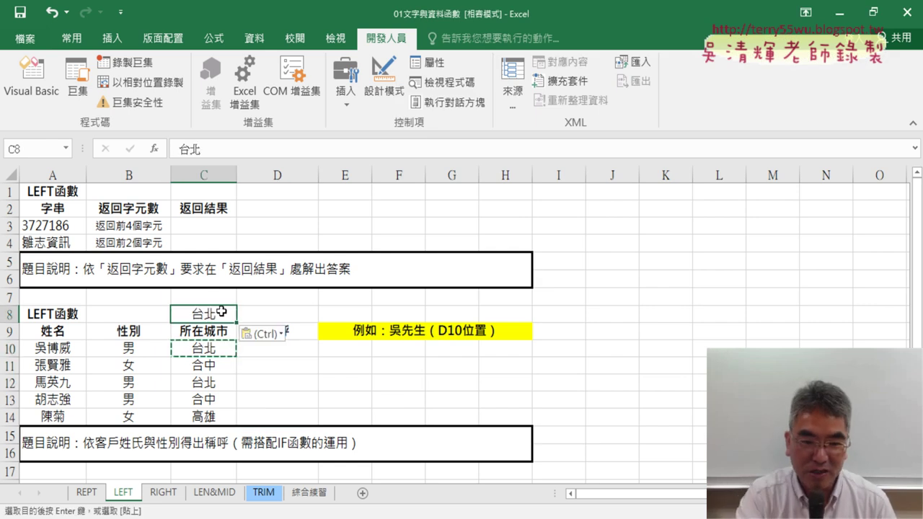
left_click(32, 80)
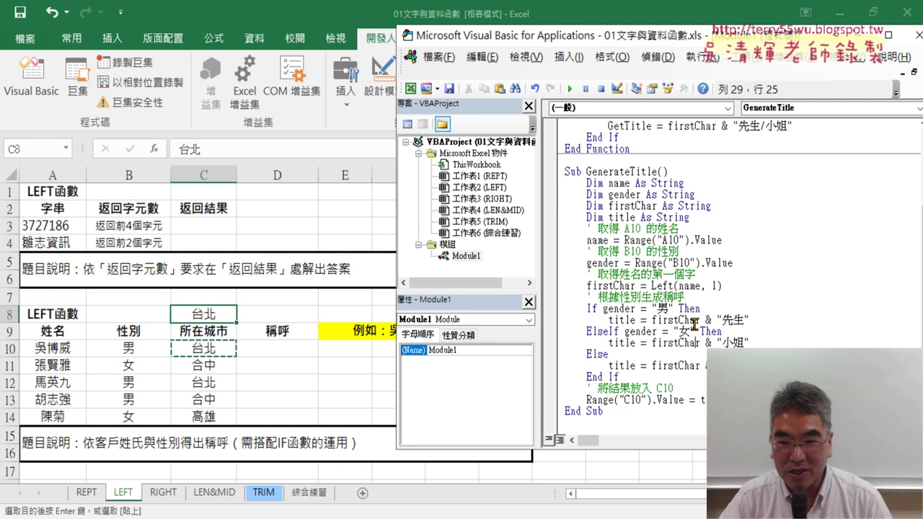
left_click(570, 89)
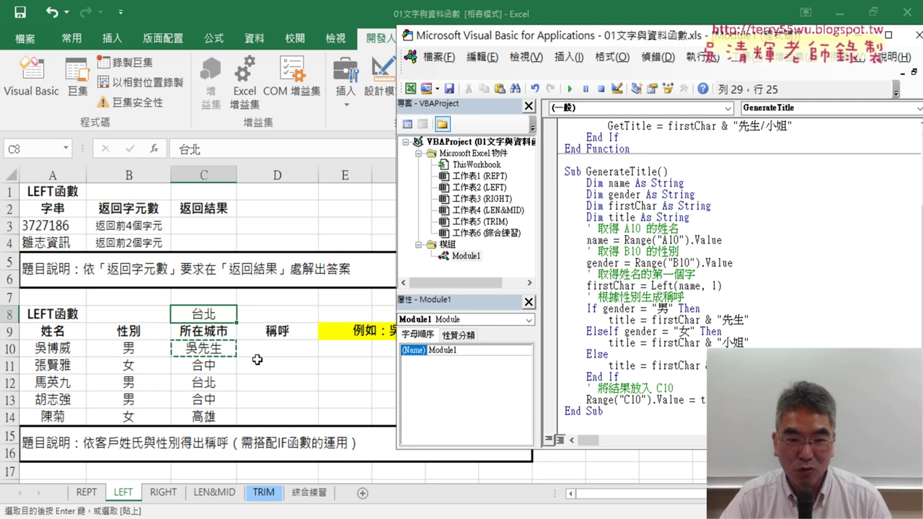
left_click(217, 315)
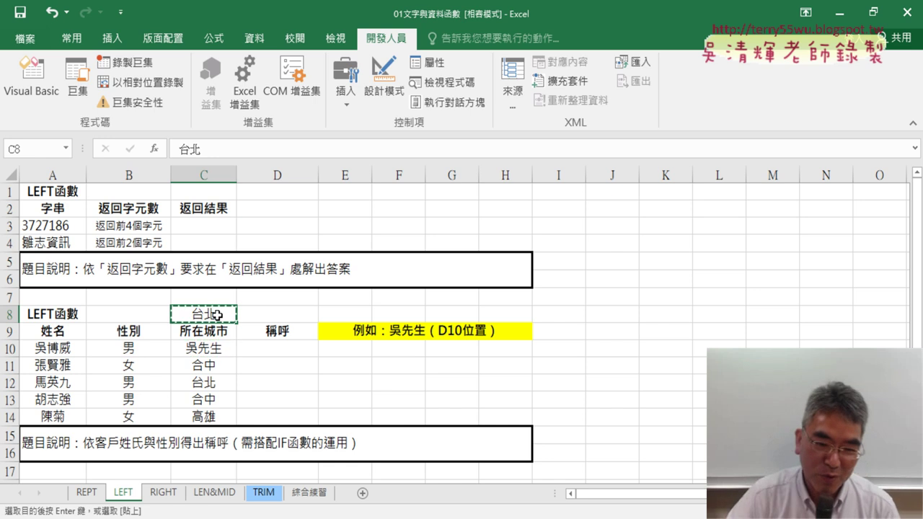
left_click(219, 349)
key("ctrl+v")
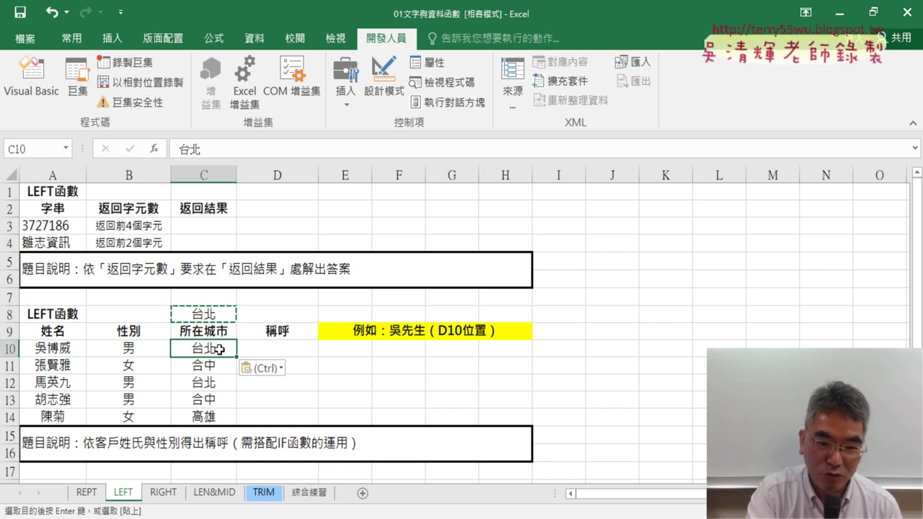
left_click(216, 315)
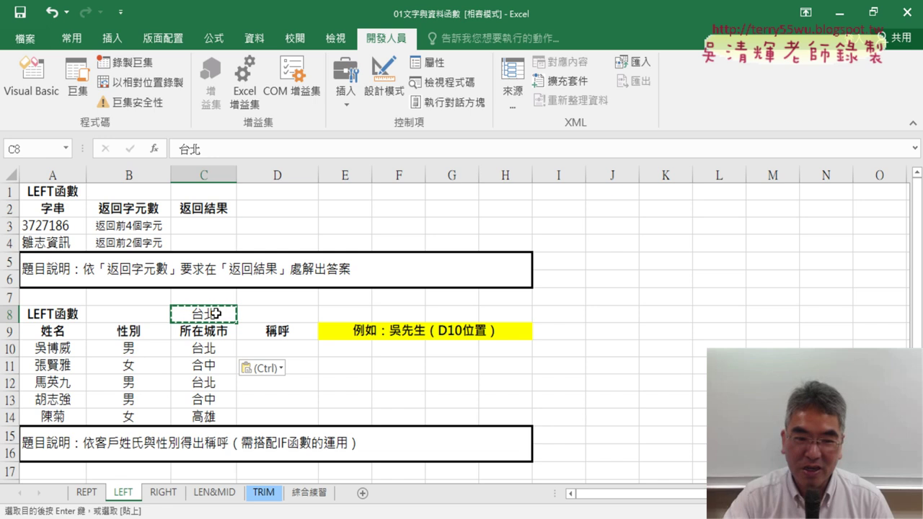
key("Delete")
left_click(33, 79)
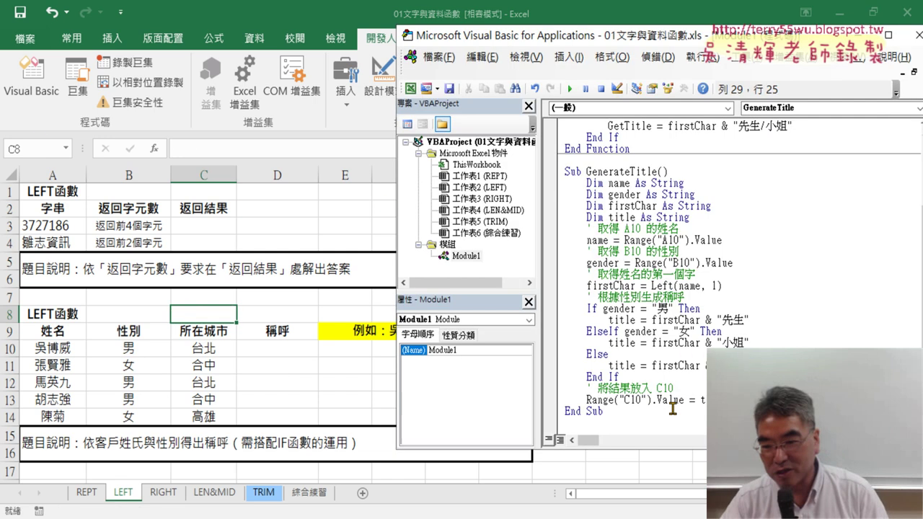
Change the output cell from C10 to D10 so the line reads Range("D10").Value = title
left_click_drag(631, 399, 624, 400)
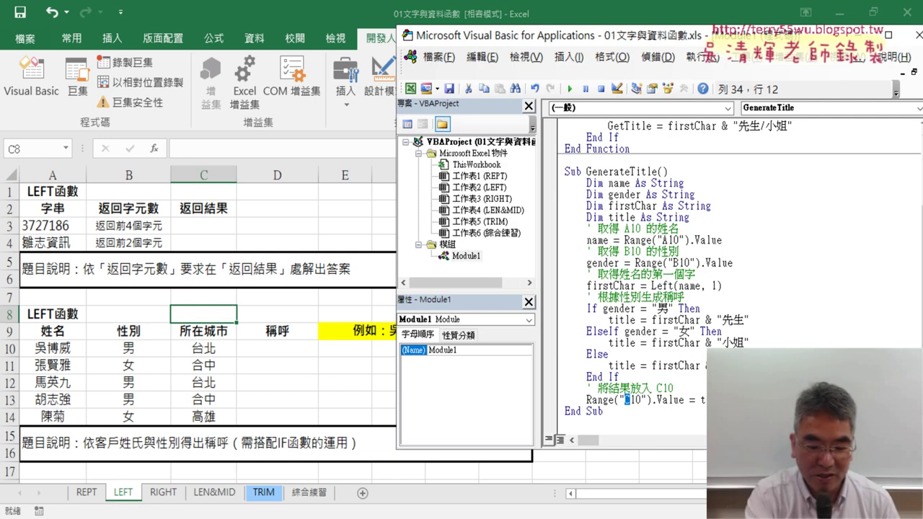
type("D")
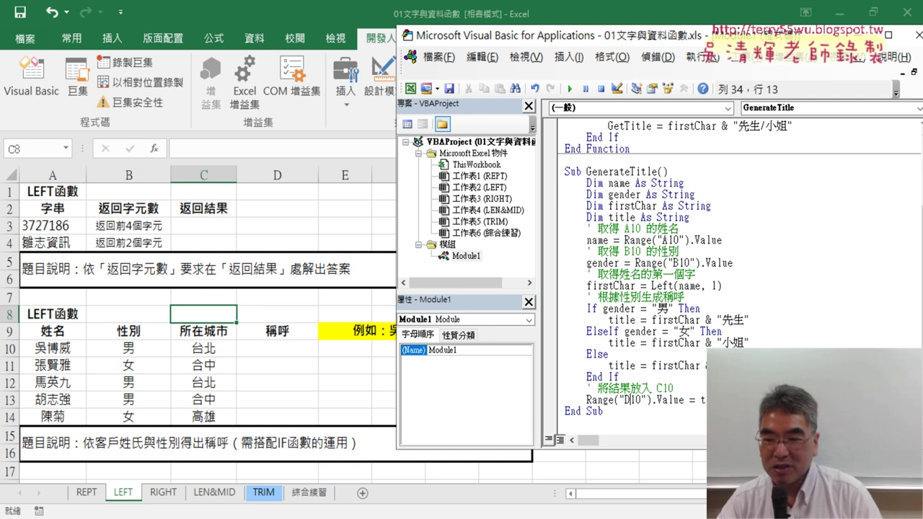
left_click_drag(730, 399, 704, 401)
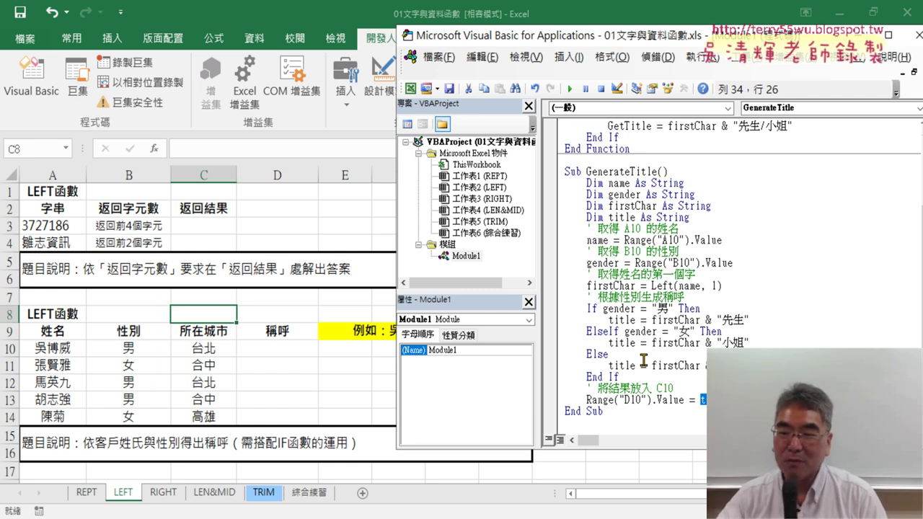
double_click(692, 399)
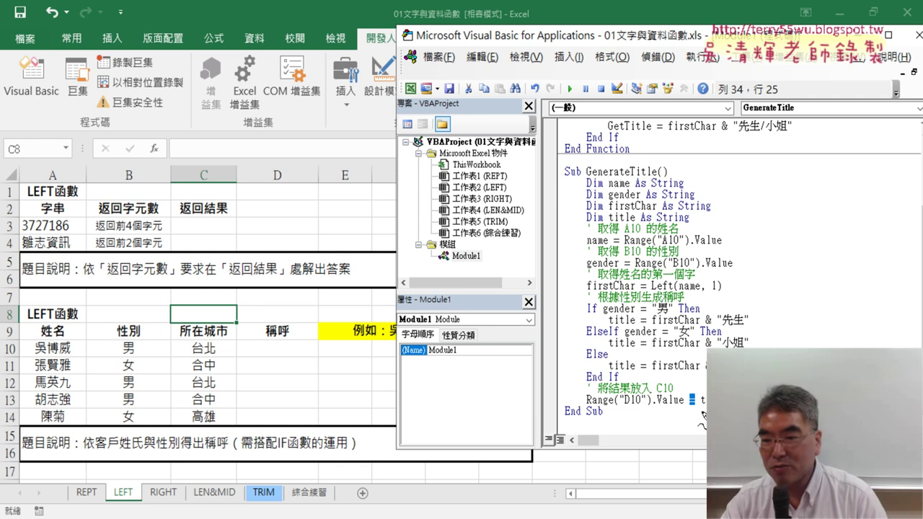
Annotate the Range("D10") output line and cell D10 as the new target, then clear the drawings
mouse_move(704, 427)
left_mouse_down()
mouse_move(638, 411)
mouse_move(699, 409)
left_mouse_up()
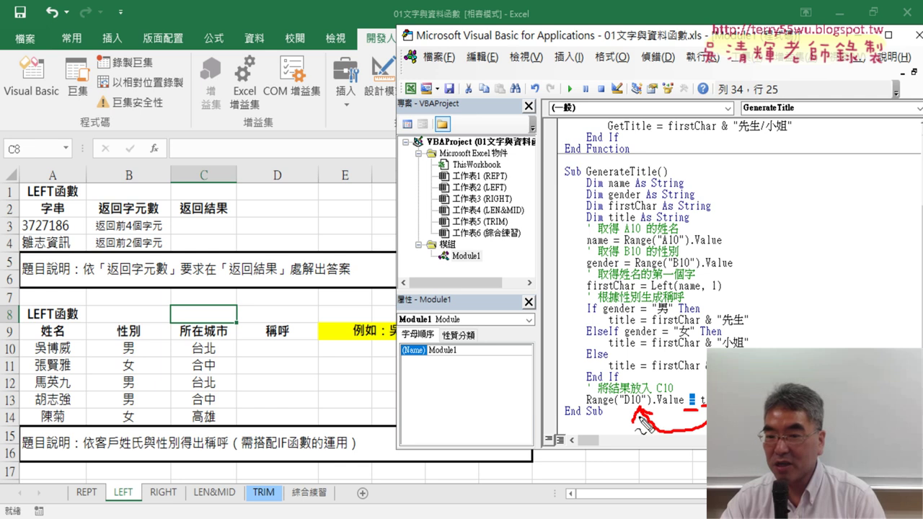
left_click_drag(587, 408, 637, 409)
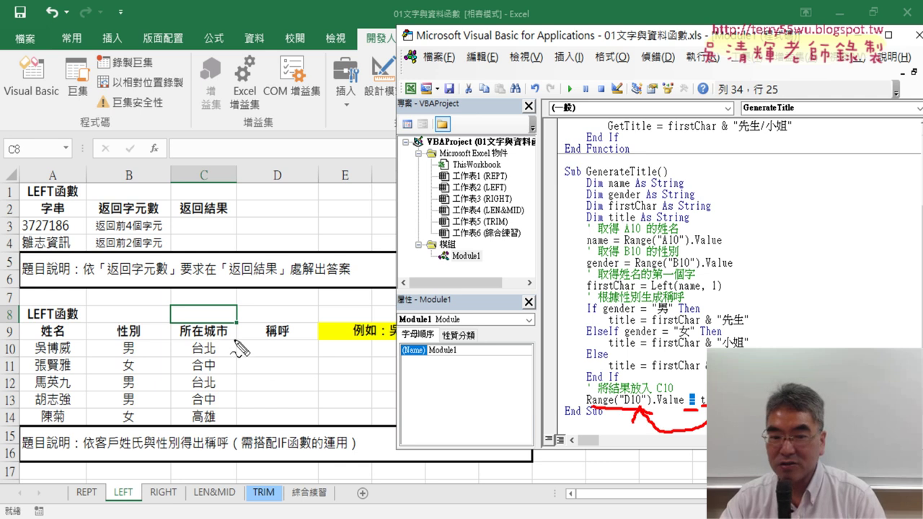
mouse_move(236, 360)
left_mouse_down()
mouse_move(237, 336)
mouse_move(317, 334)
mouse_move(288, 361)
mouse_move(236, 358)
left_mouse_up()
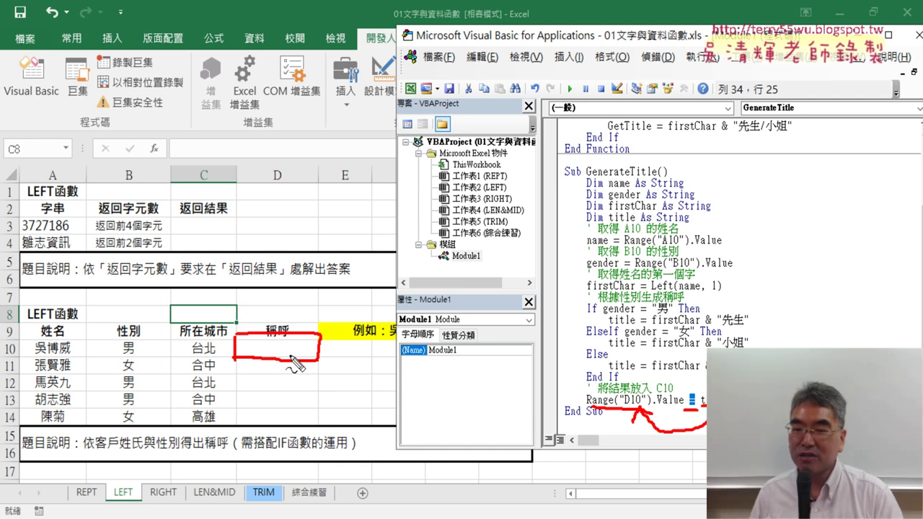
key("Escape")
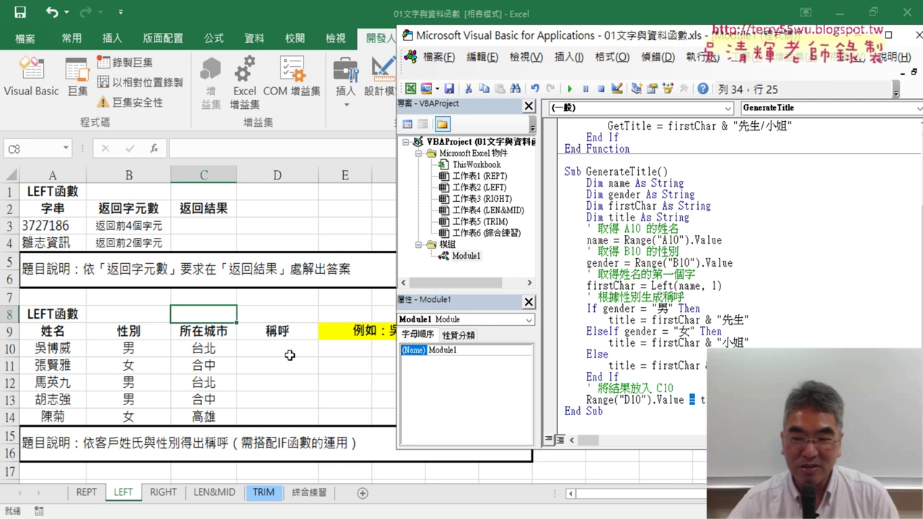
Run the GenerateTitle macro so 稱呼 cell D10 shows 吳先生
left_click(629, 400)
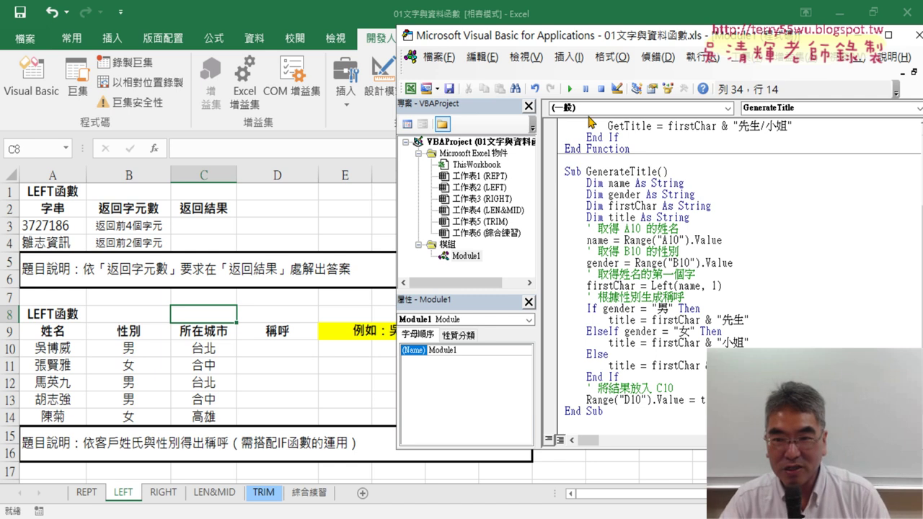
left_click(571, 90)
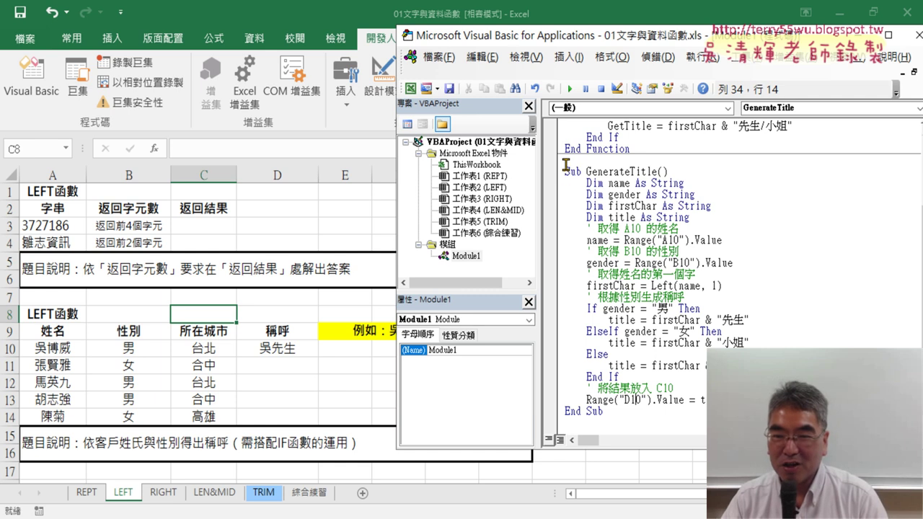
left_click_drag(567, 168, 699, 171)
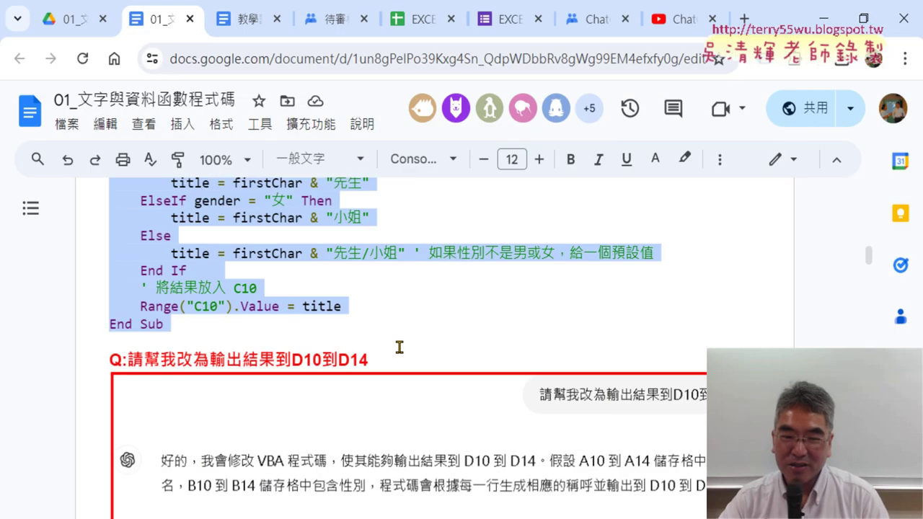
Highlight the D10:D14 output request and the For i = 10 To 14 loop line in the notes
scroll(399, 347, "down", 1)
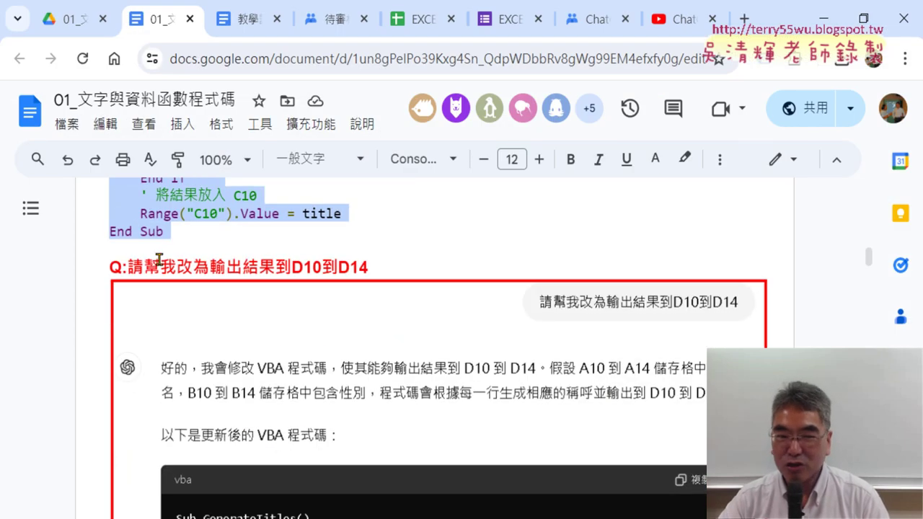
left_click_drag(130, 264, 370, 269)
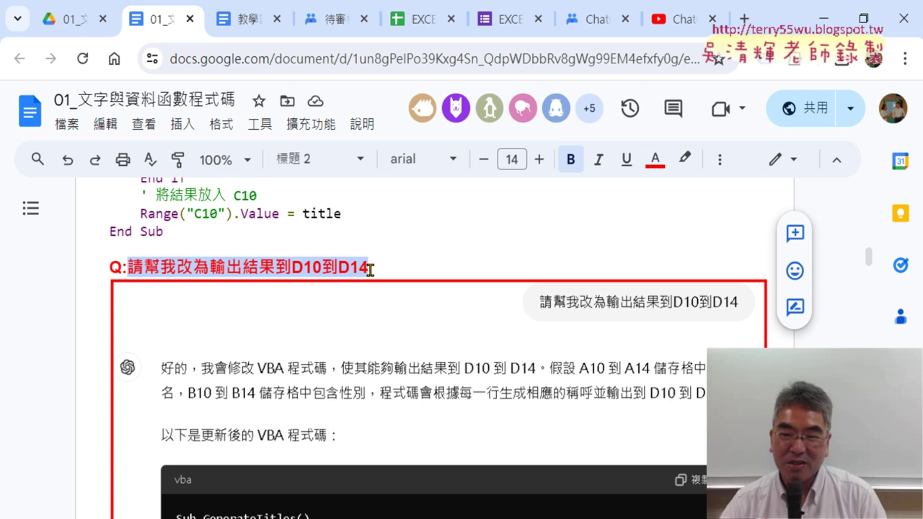
scroll(370, 269, "down", 2)
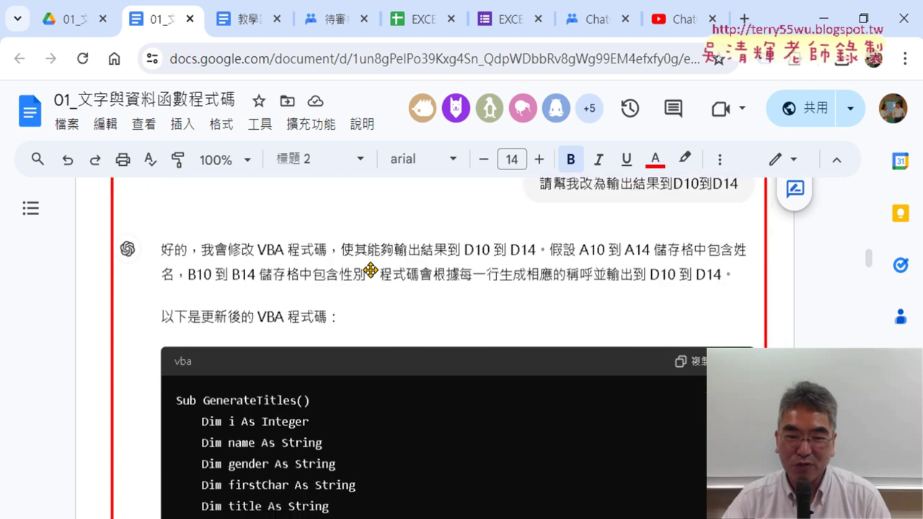
scroll(370, 269, "down", 4)
scroll(370, 270, "down", 1)
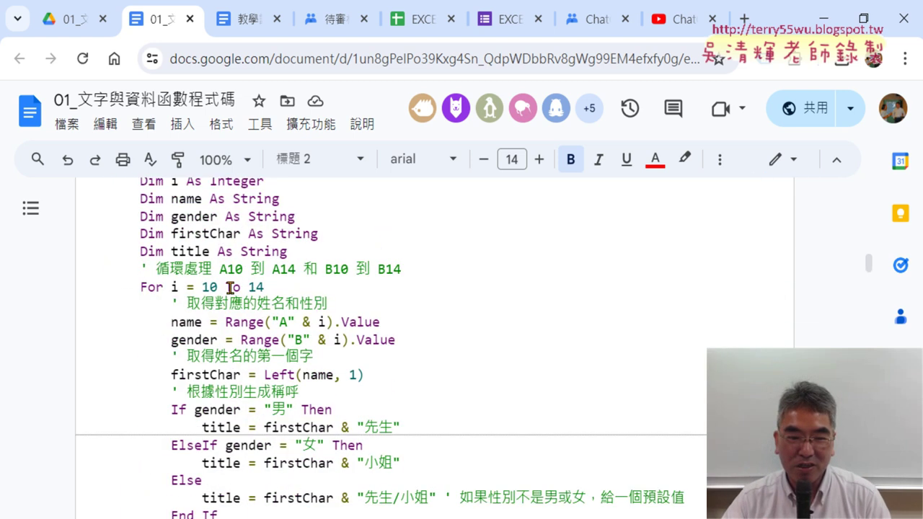
left_click_drag(141, 287, 277, 288)
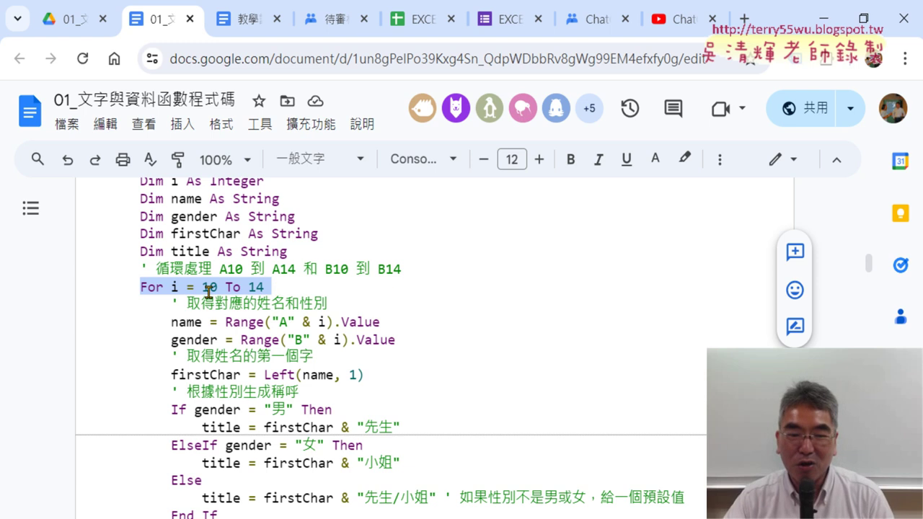
scroll(216, 268, "up", 3)
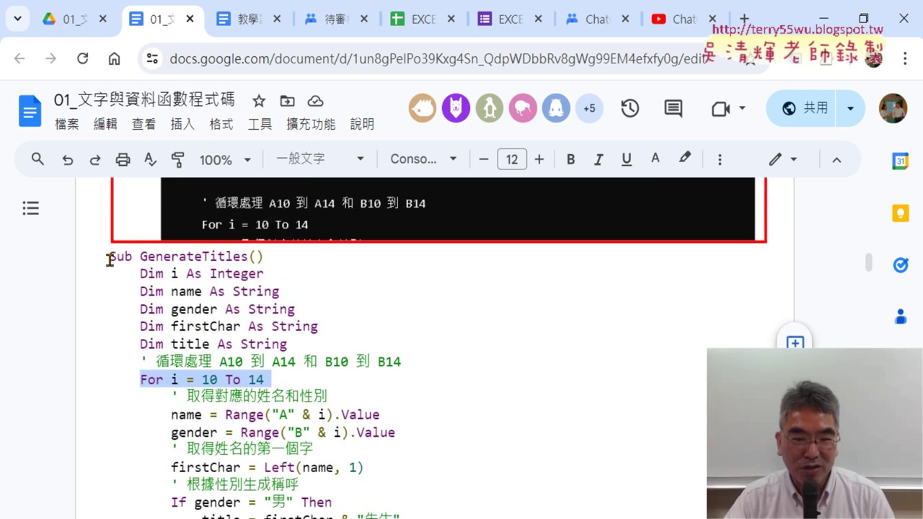
scroll(134, 259, "up", 5)
scroll(136, 260, "up", 5)
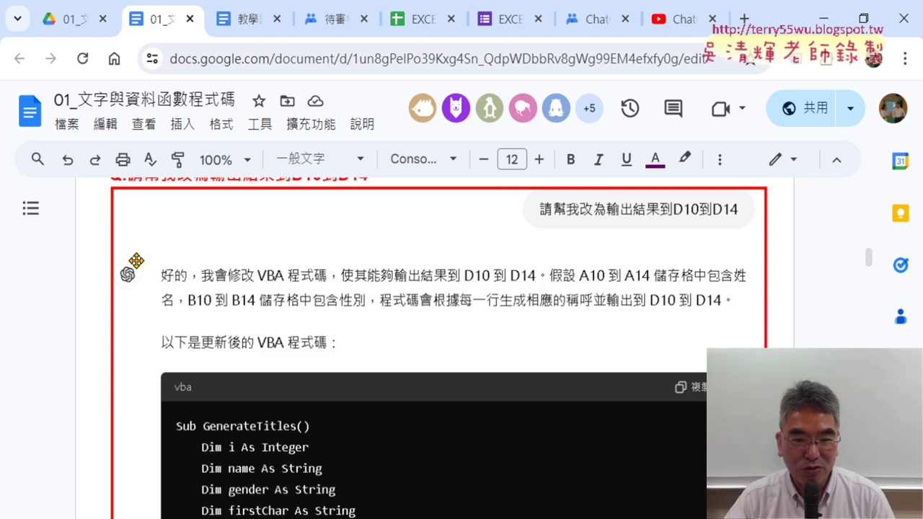
scroll(133, 260, "up", 5)
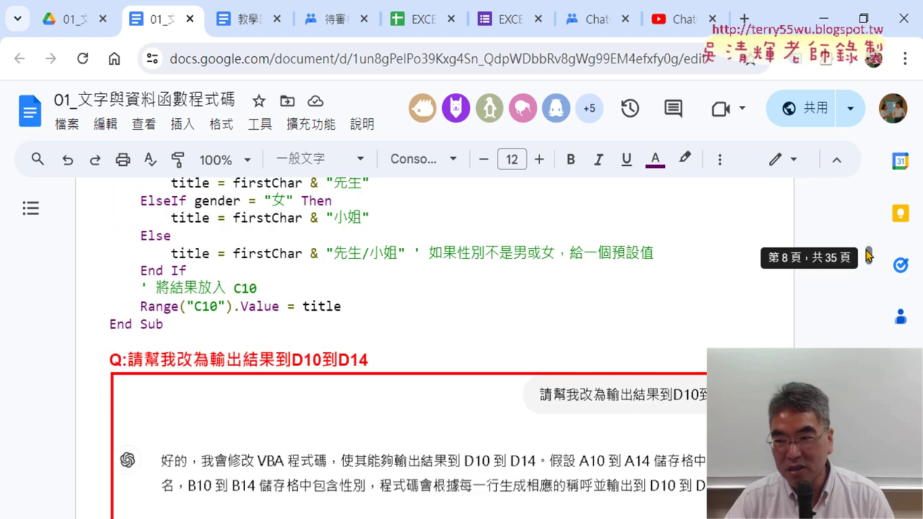
scroll(639, 284, "down", 8)
scroll(639, 284, "down", 5)
scroll(639, 284, "down", 3)
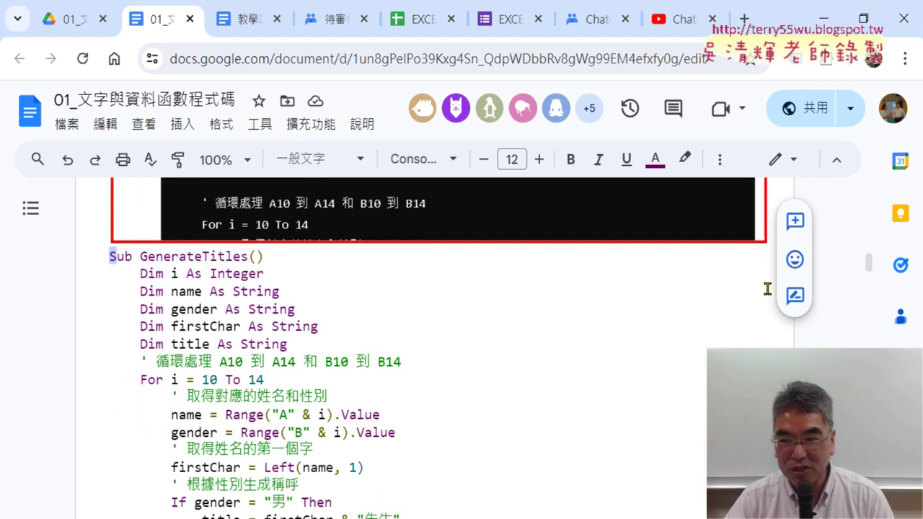
scroll(868, 268, "down", 1)
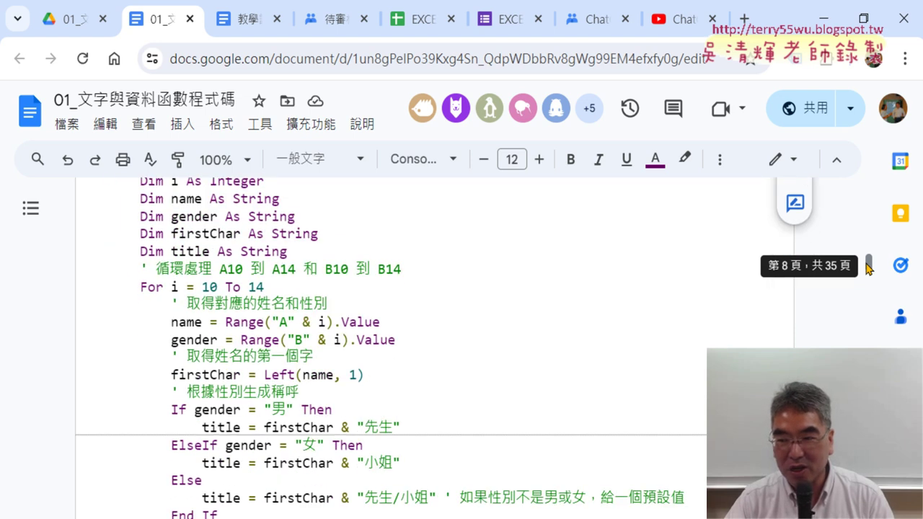
scroll(261, 383, "up", 1)
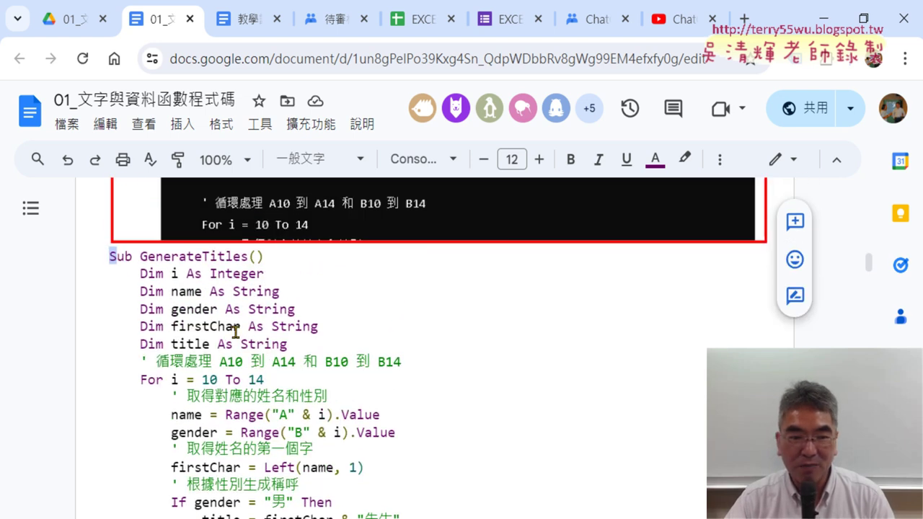
Select the whole GenerateTitles Sub from Sub through End Sub
left_click(106, 256)
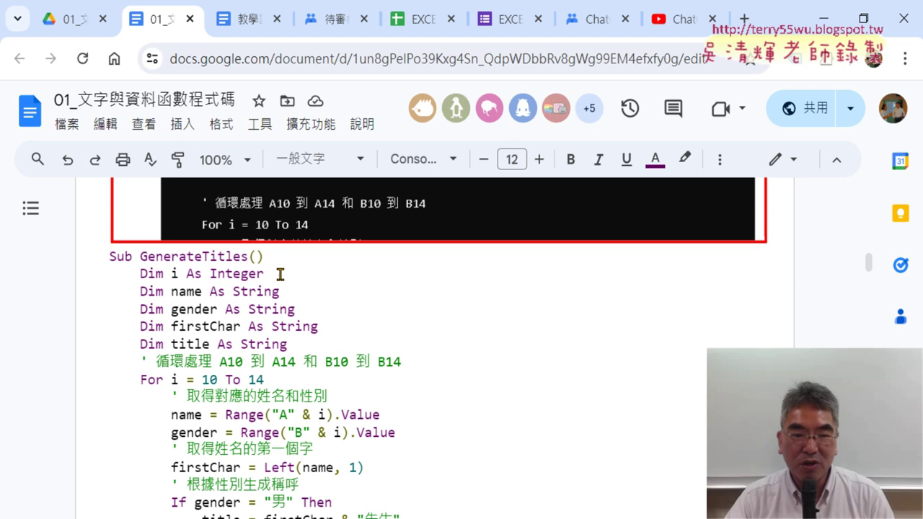
scroll(279, 272, "down", 3)
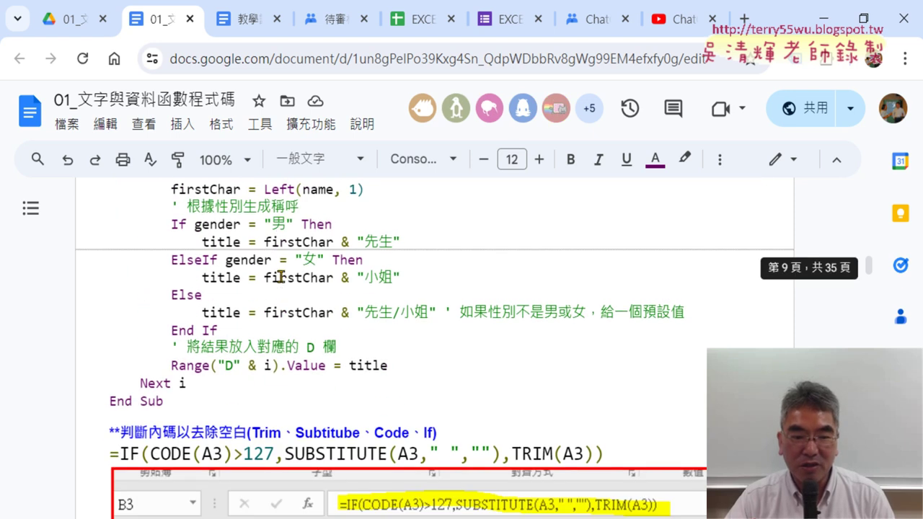
left_click(203, 402, "shift")
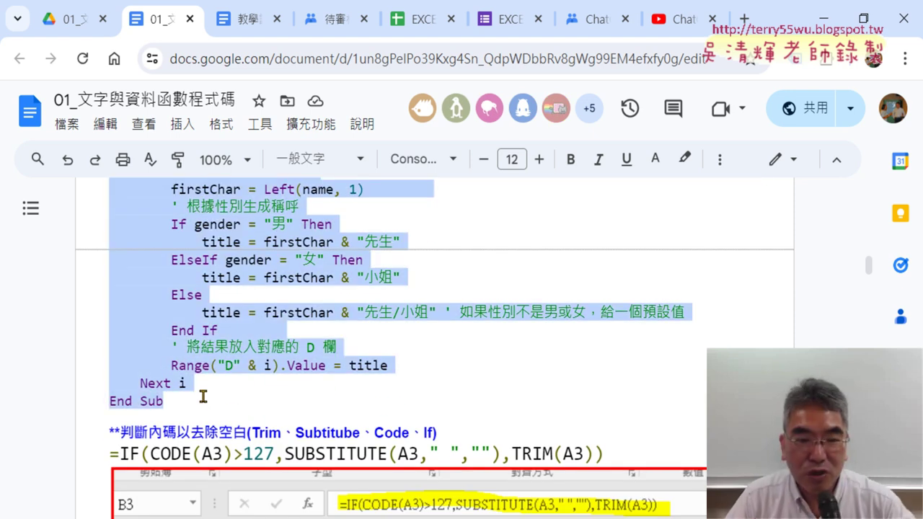
scroll(206, 390, "up", 4)
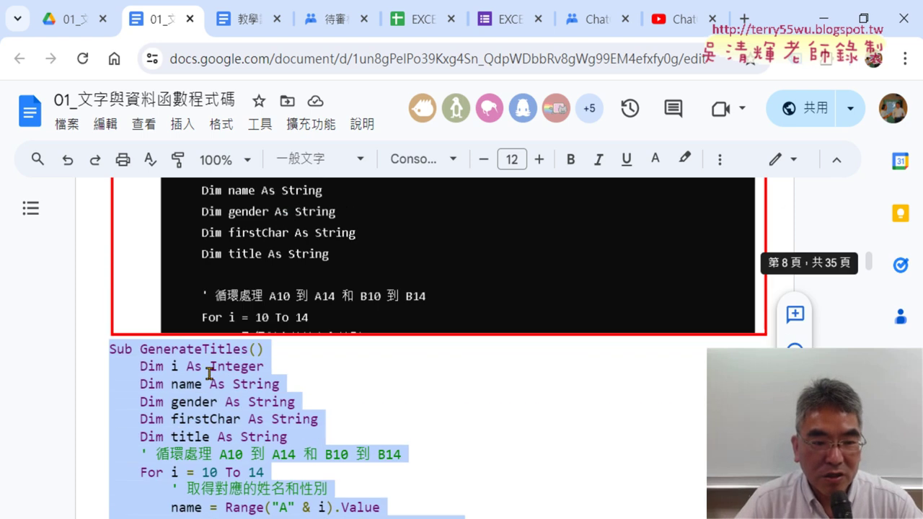
left_click(108, 350)
scroll(288, 371, "down", 3)
scroll(288, 371, "down", 1)
scroll(287, 371, "down", 1)
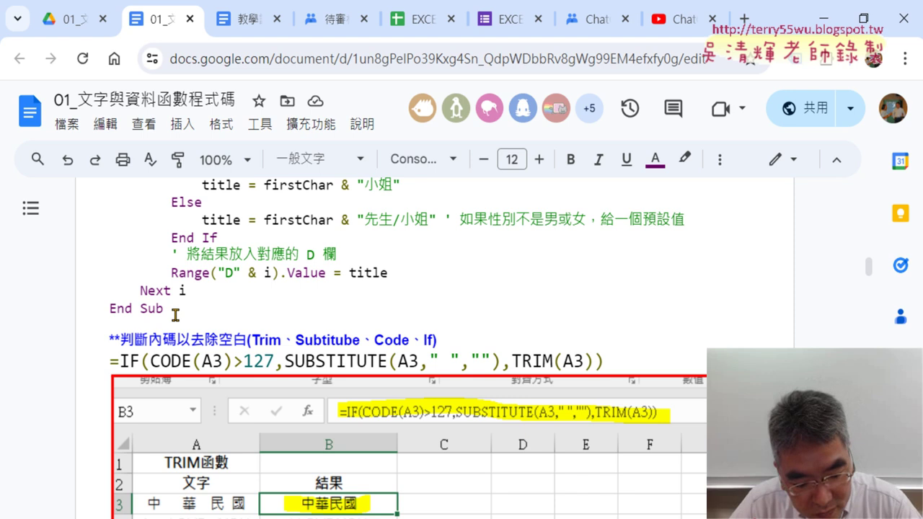
left_click(176, 315, "shift")
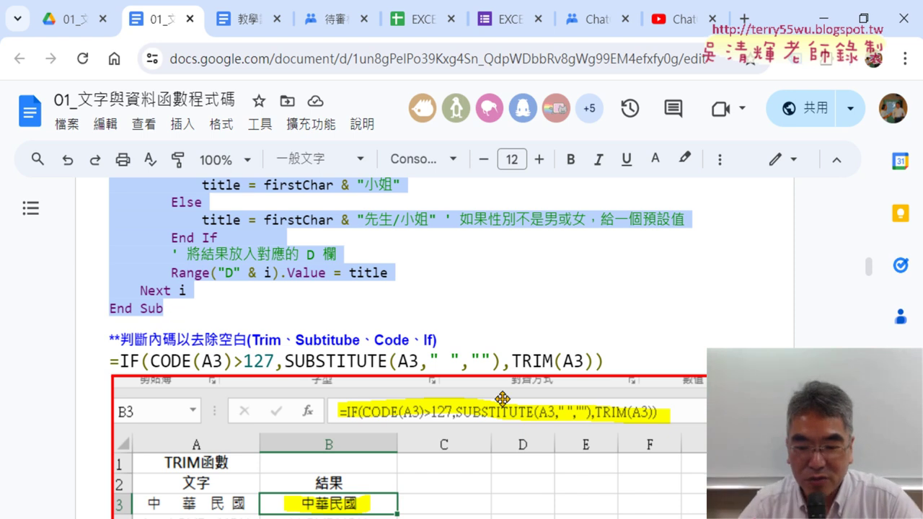
Replace Module1's single-row GenerateTitle Sub with the pasted looping GenerateTitles code
key("alt+Tab")
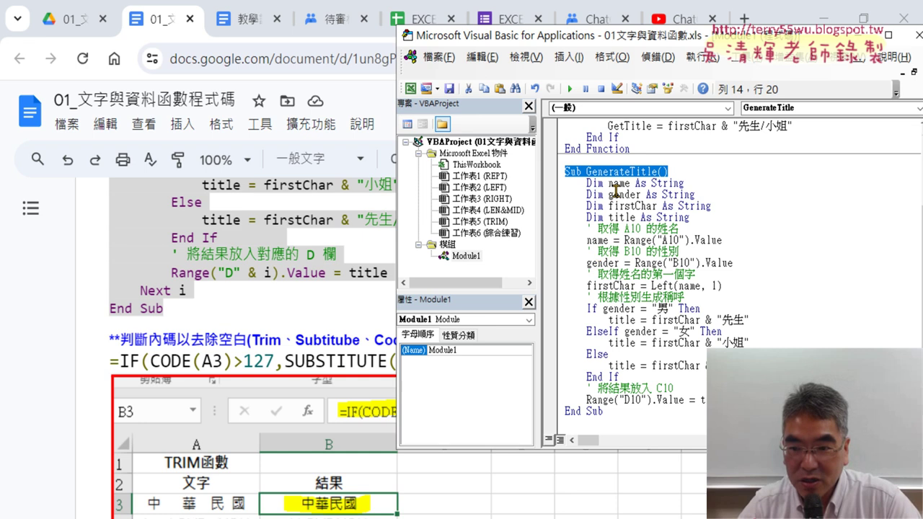
left_click(618, 194)
left_click_drag(614, 411, 577, 173)
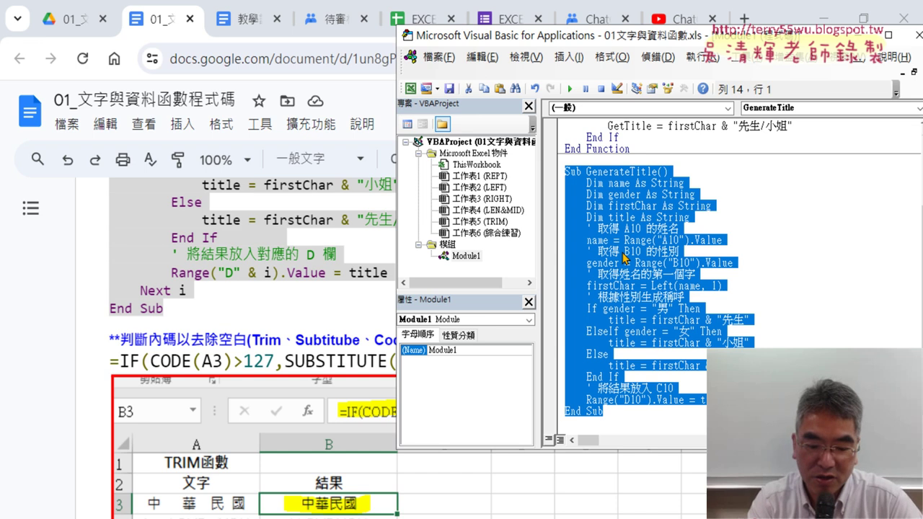
key("ctrl+v")
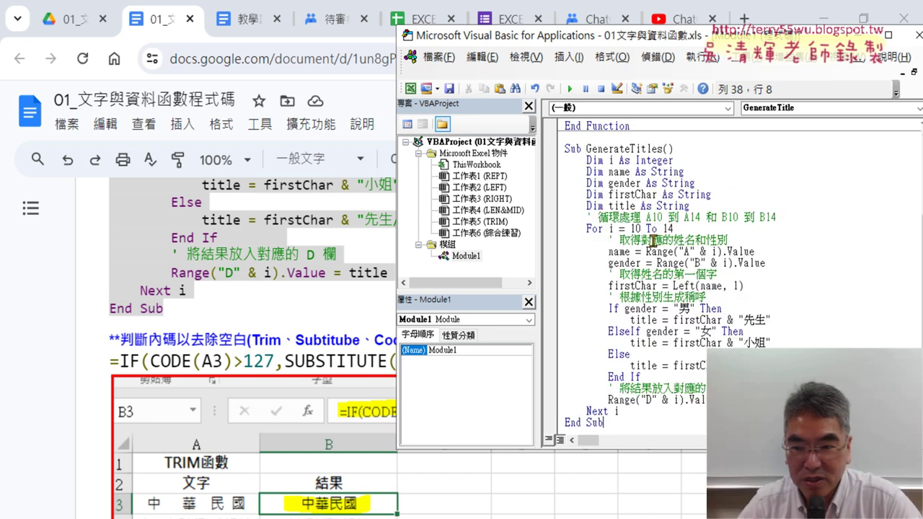
left_click_drag(675, 229, 556, 233)
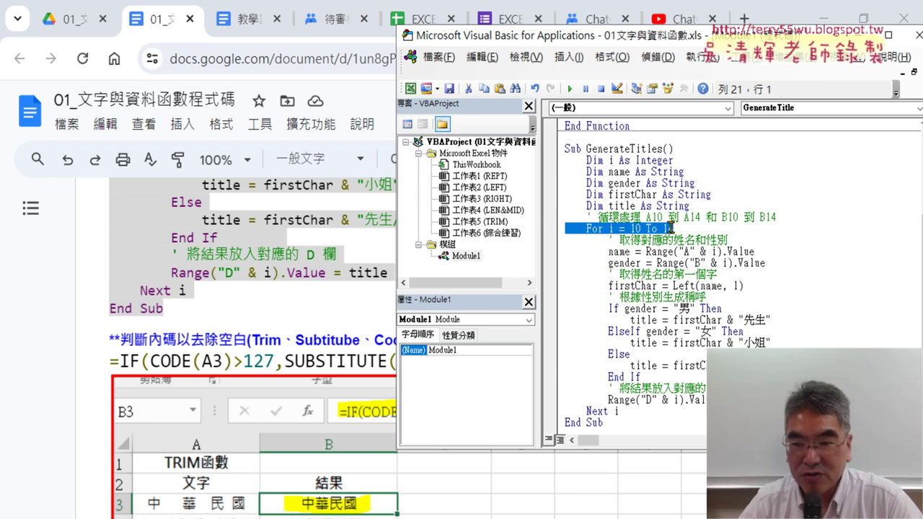
left_click(671, 228)
left_click_drag(644, 230, 639, 229)
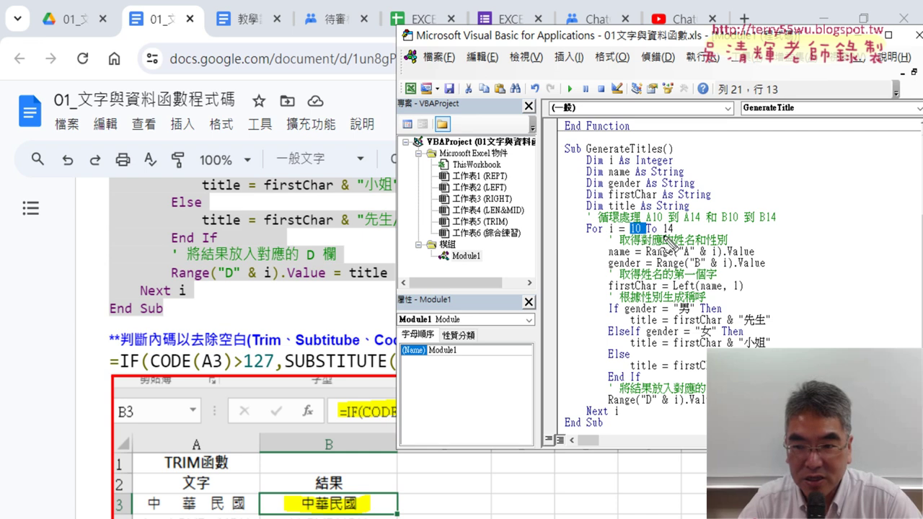
left_click_drag(689, 230, 697, 219)
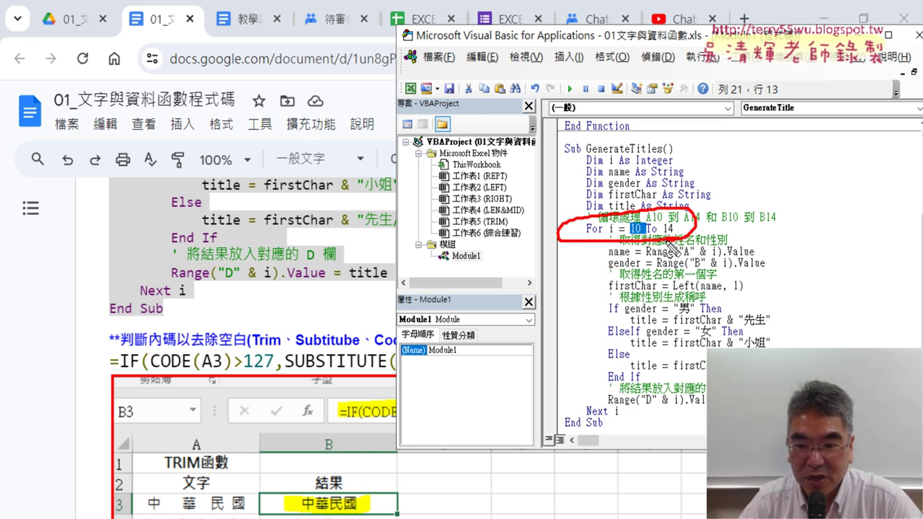
mouse_move(618, 423)
left_mouse_down()
mouse_move(568, 416)
mouse_move(617, 424)
left_mouse_up()
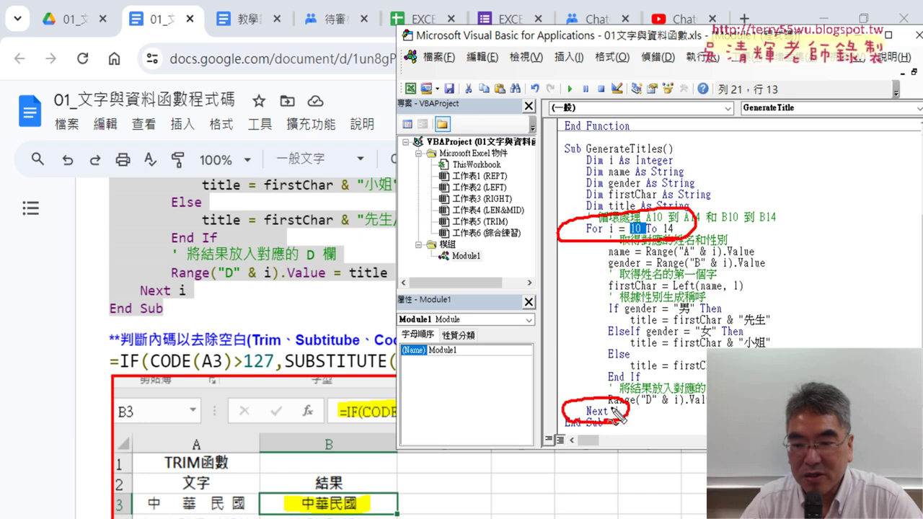
mouse_move(617, 412)
left_mouse_down()
mouse_move(683, 404)
mouse_move(654, 415)
mouse_move(678, 413)
left_mouse_up()
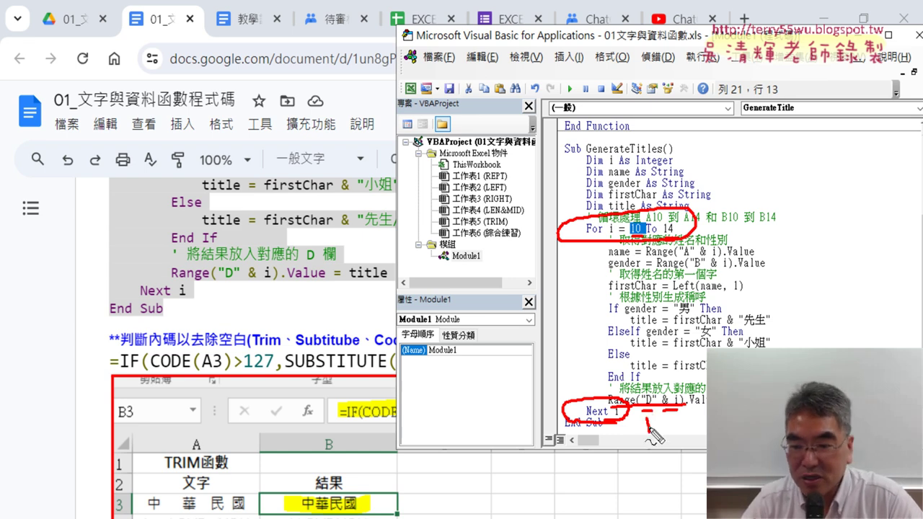
mouse_move(648, 418)
left_mouse_down()
mouse_move(678, 439)
mouse_move(671, 435)
mouse_move(704, 437)
left_mouse_up()
mouse_move(570, 415)
left_mouse_down()
mouse_move(496, 296)
mouse_move(541, 236)
mouse_move(547, 251)
left_mouse_up()
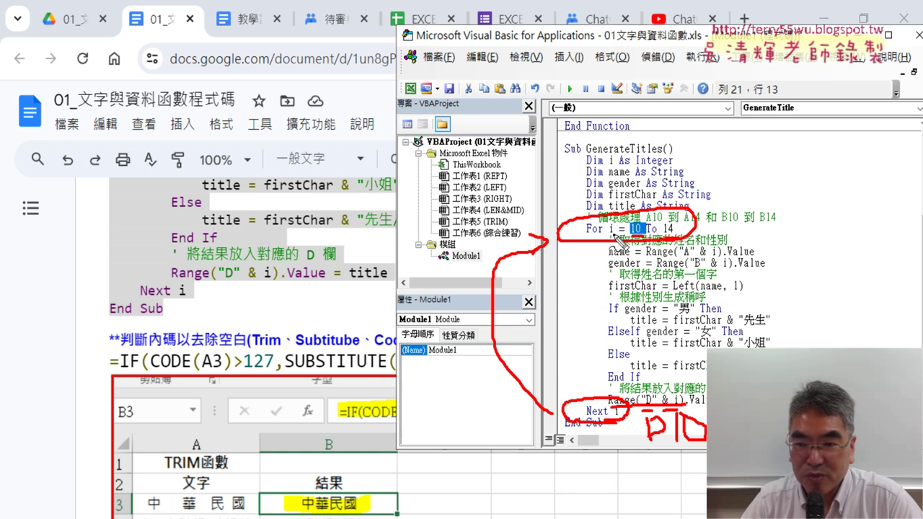
mouse_move(737, 156)
left_mouse_down()
mouse_move(737, 180)
mouse_move(749, 177)
left_mouse_up()
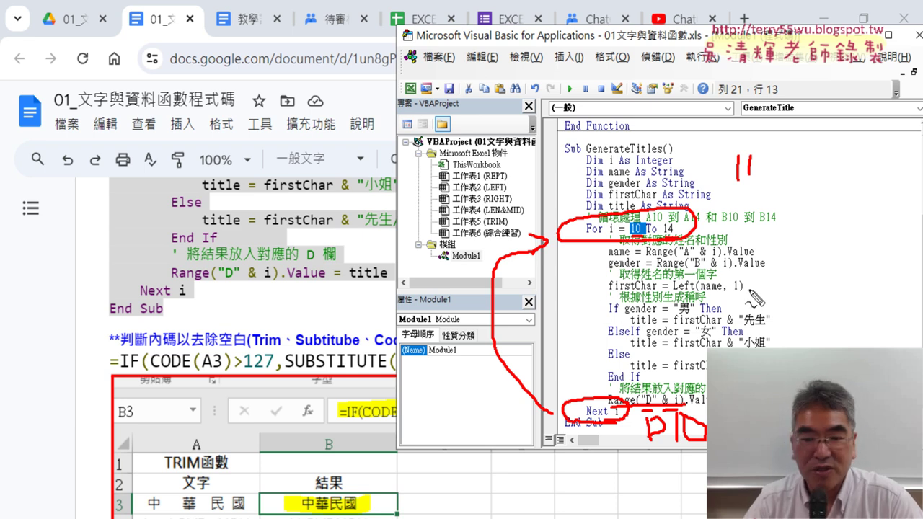
key("Escape")
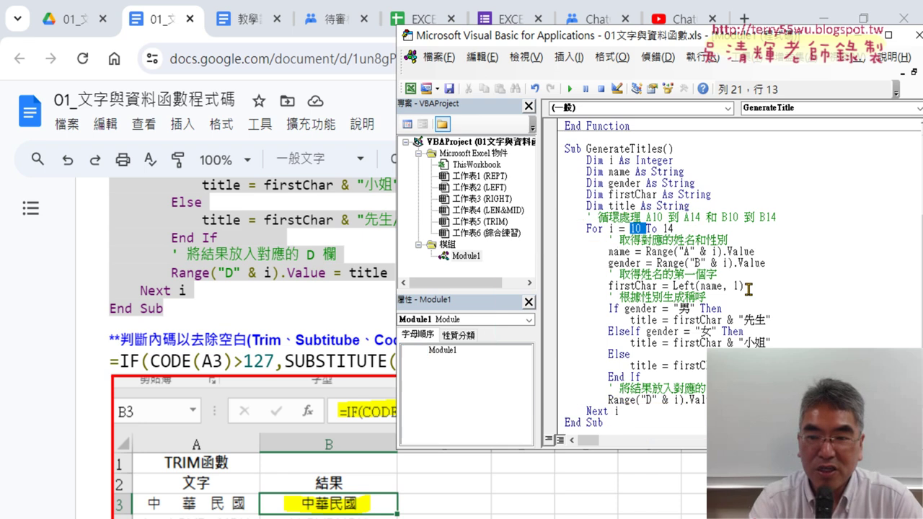
left_click(684, 286)
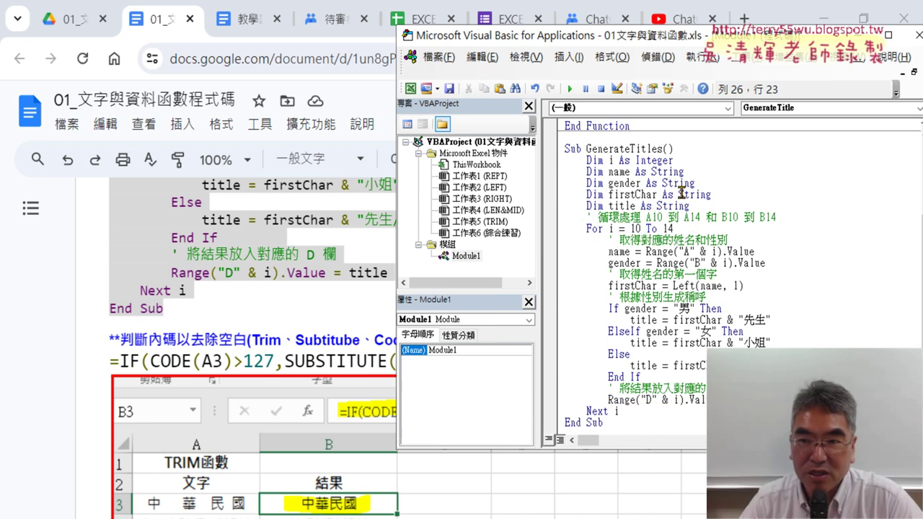
Run GenerateTitles to fill D10:D14 with 吳先生 through 陳小姐, then minimize the VBA editor
left_click_drag(670, 44, 743, 46)
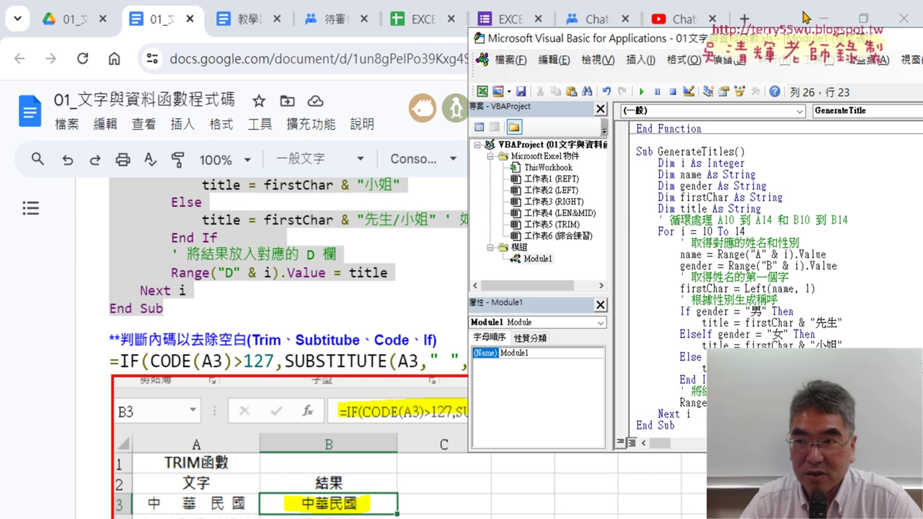
left_click(826, 18)
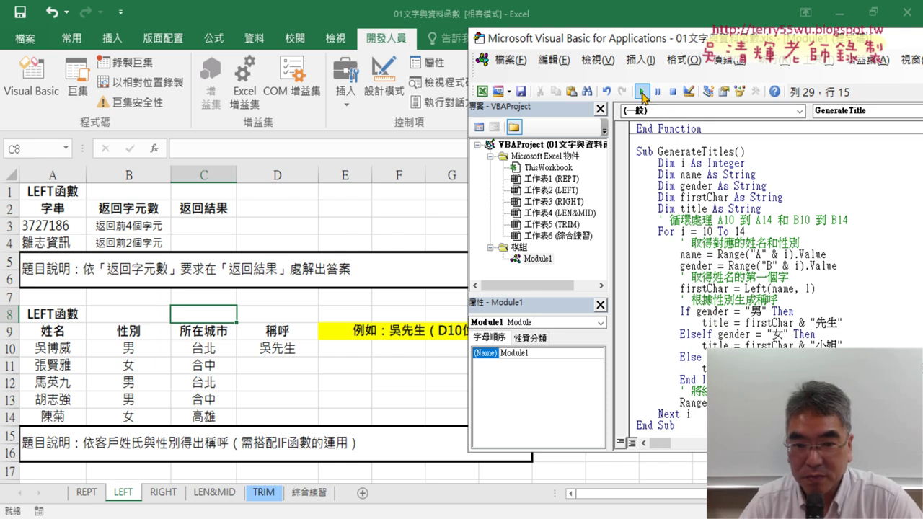
left_click(641, 92)
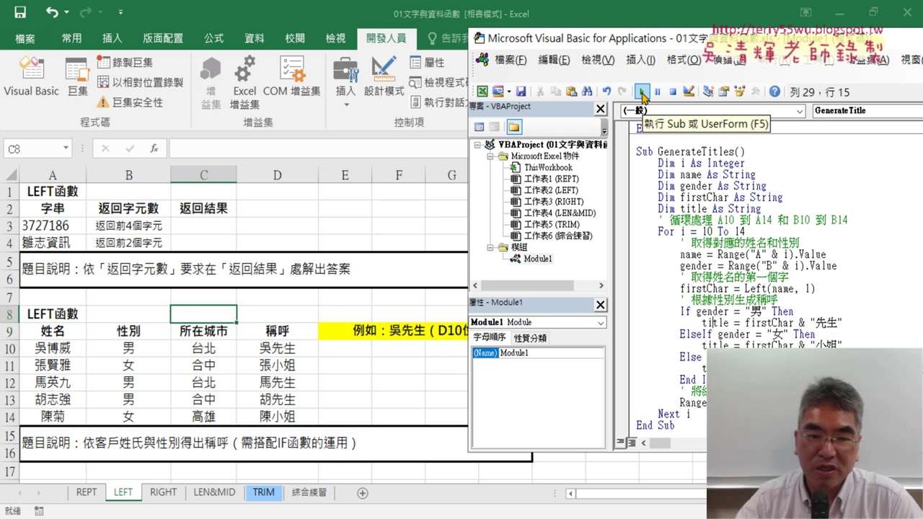
left_click_drag(661, 45, 375, 42)
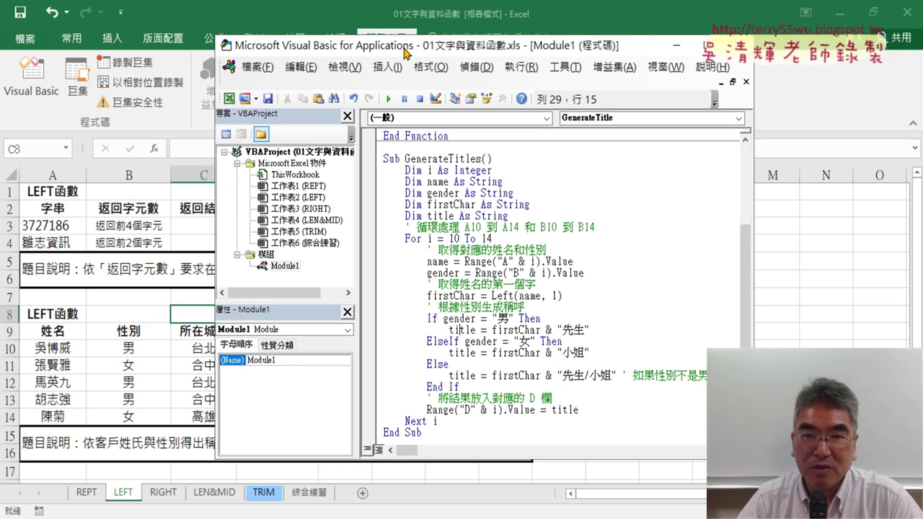
left_click(649, 40)
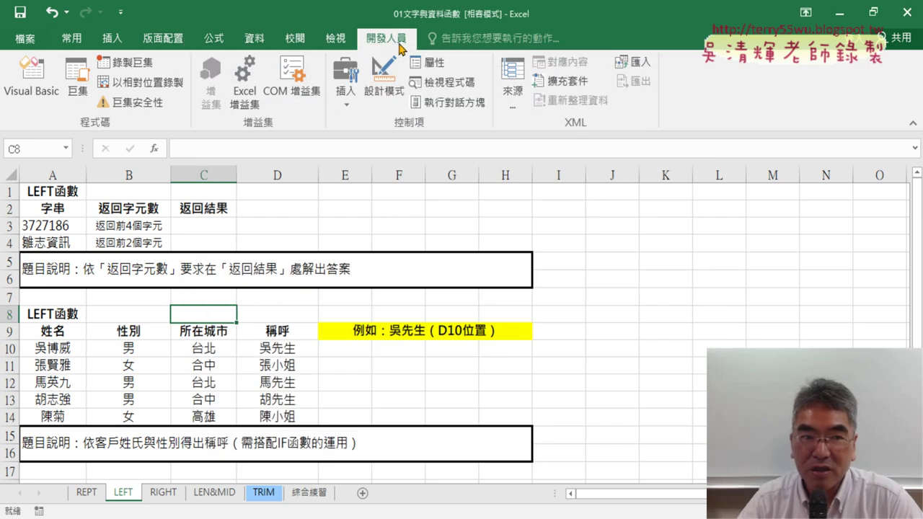
Reopen the VBA editor, view the Editor Format options, cancel without changes, and return to the notes
left_click(31, 78)
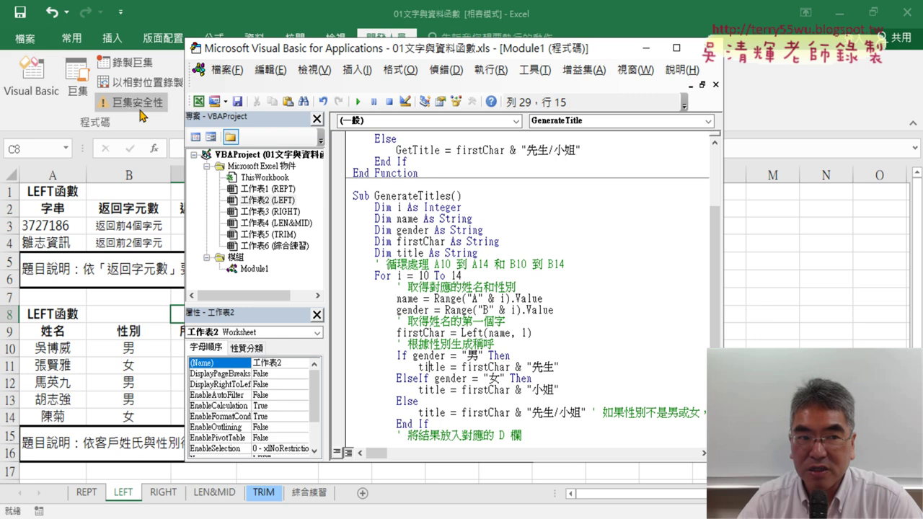
left_click_drag(397, 49, 496, 39)
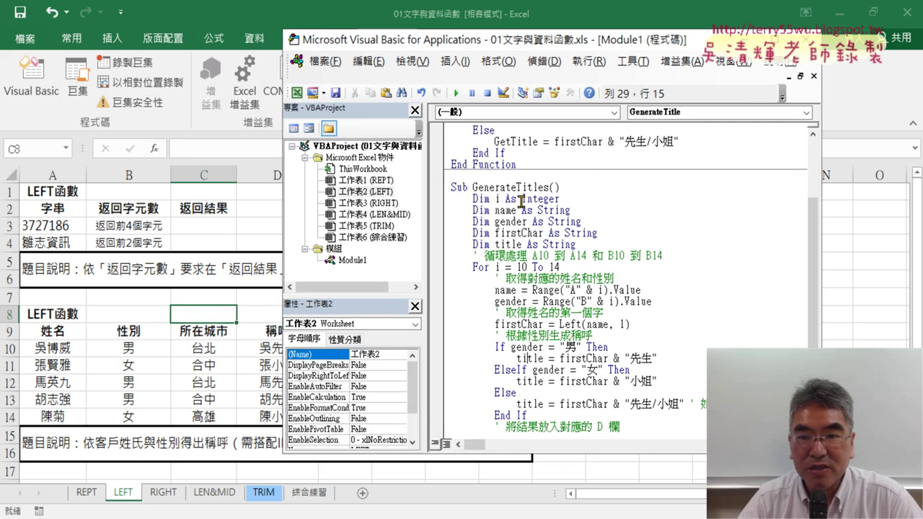
left_click(633, 62)
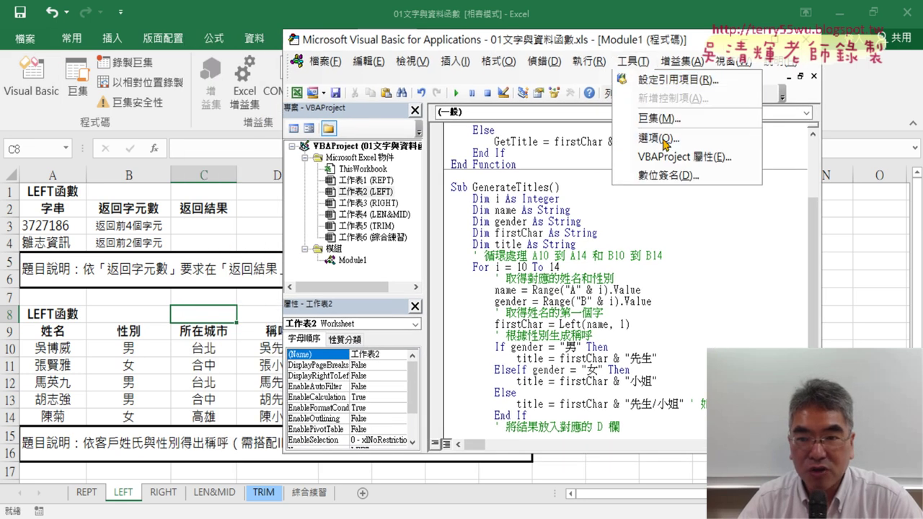
left_click(662, 140)
left_click(389, 130)
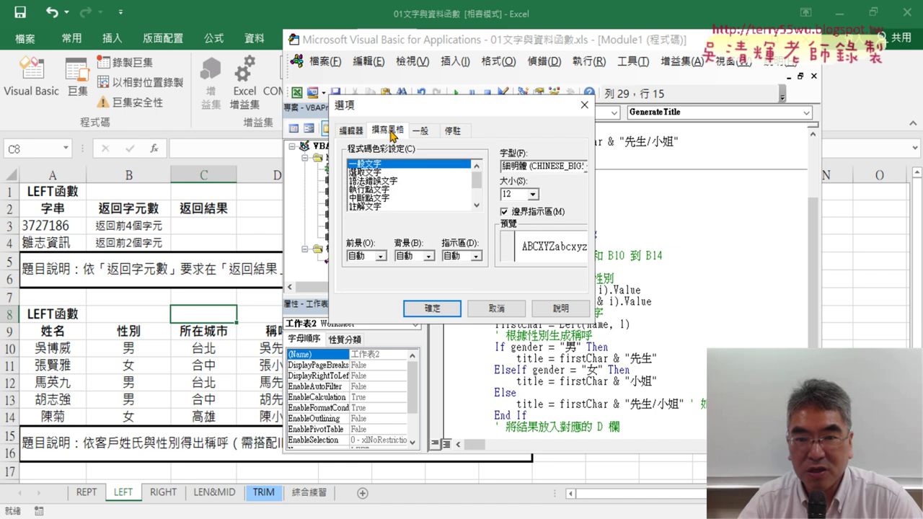
left_click(496, 309)
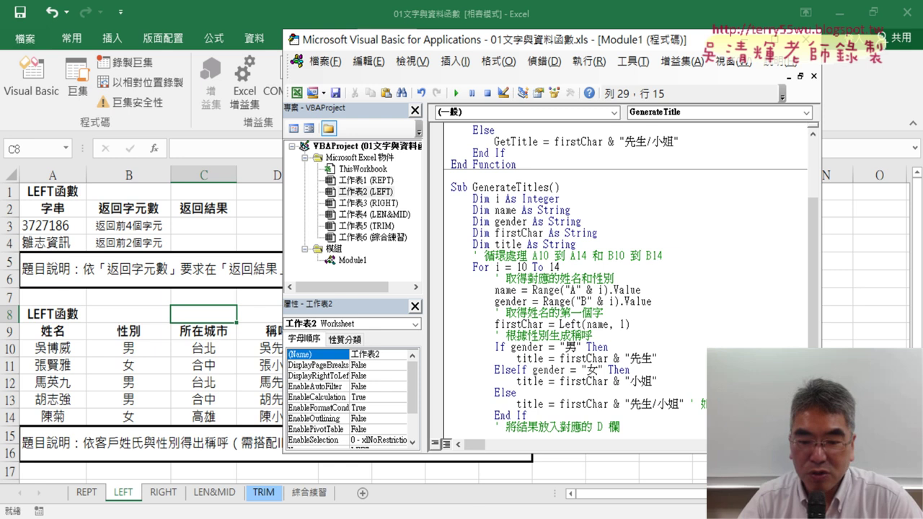
key("alt+Tab")
scroll(527, 298, "up", 3)
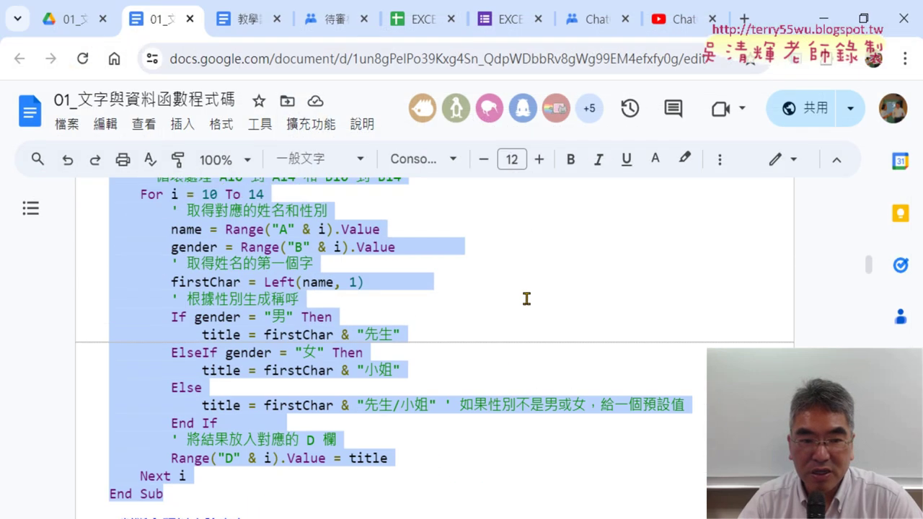
scroll(527, 299, "up", 5)
scroll(527, 299, "up", 3)
scroll(527, 299, "up", 3)
scroll(526, 299, "up", 3)
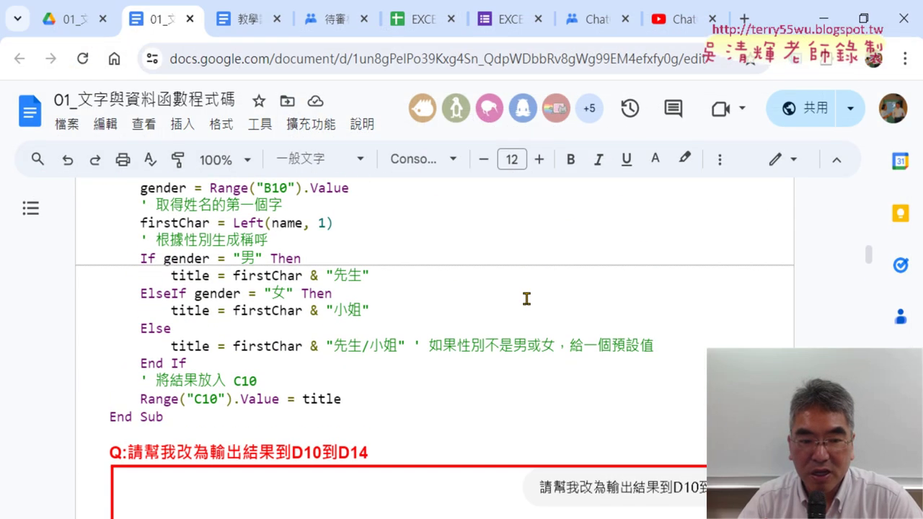
scroll(526, 298, "up", 2)
scroll(433, 339, "down", 3)
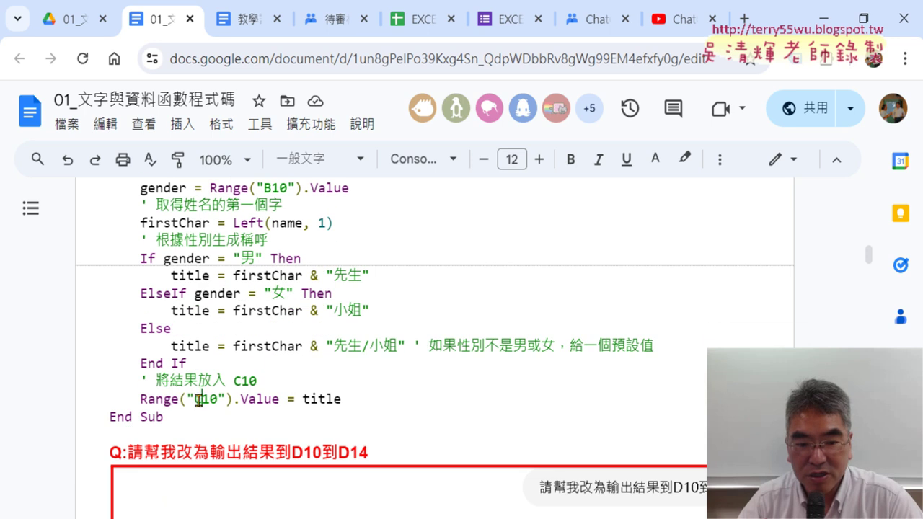
scroll(457, 361, "down", 5)
scroll(325, 262, "down", 1)
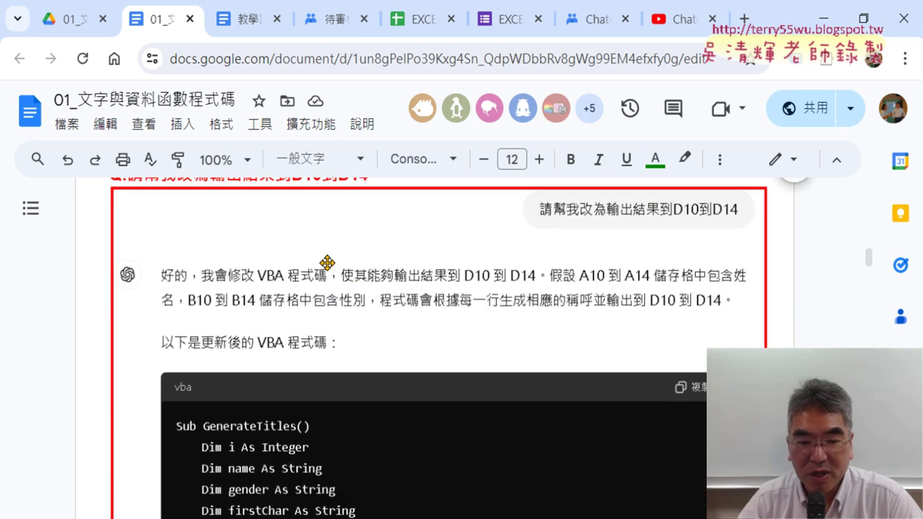
scroll(346, 320, "down", 5)
scroll(227, 326, "down", 3)
scroll(247, 340, "down", 3)
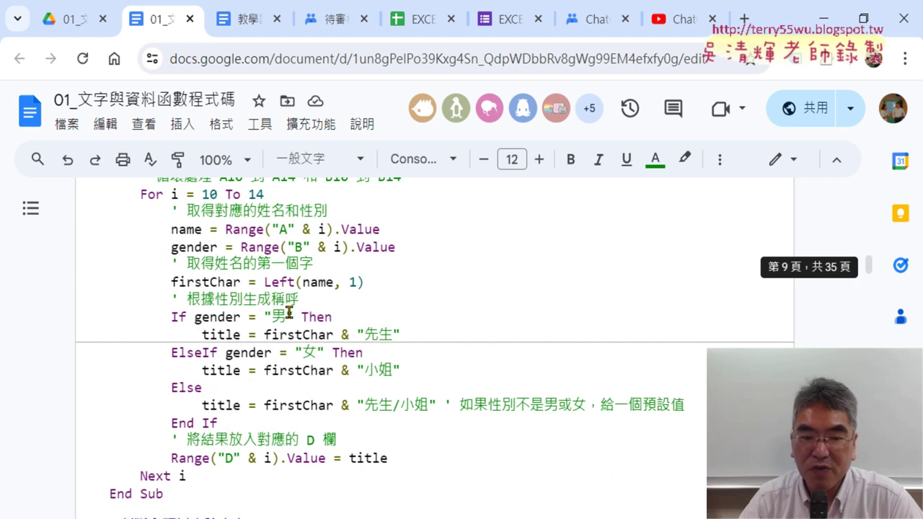